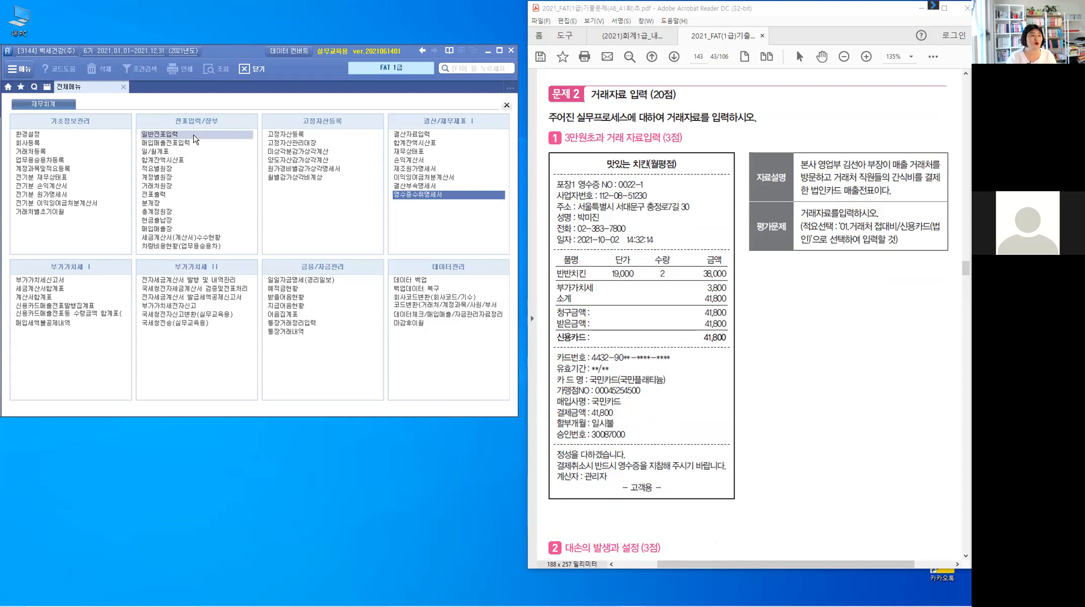
- Open the General Journal Entry (일반전표입력) screen
click(167, 132)
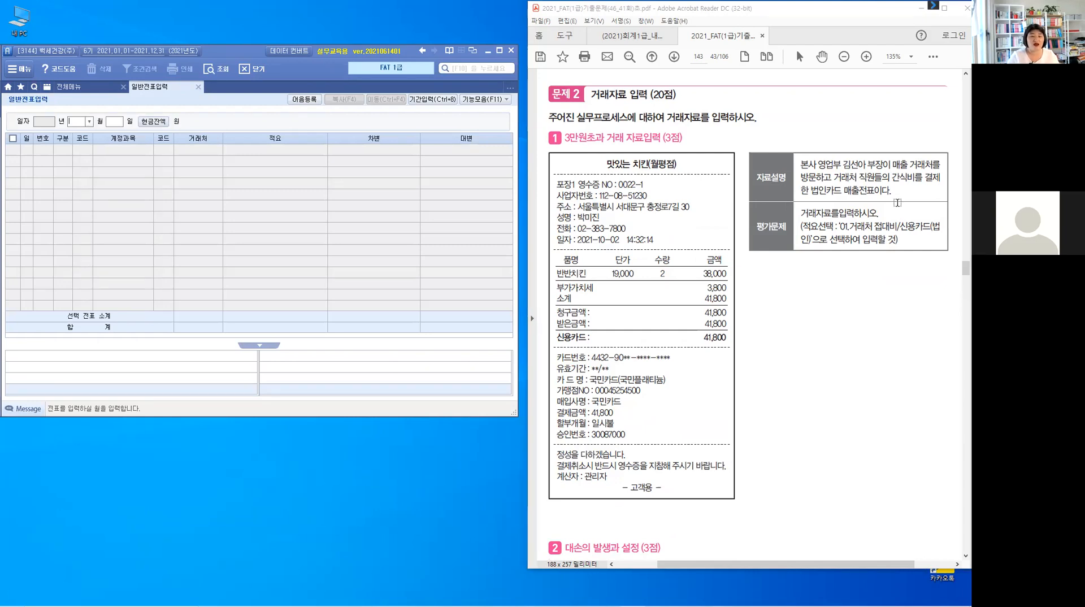
- In the exam PDF, highlight "매출 거래처" and handwrite "접대비(판)" above it
drag(893, 164, 940, 164)
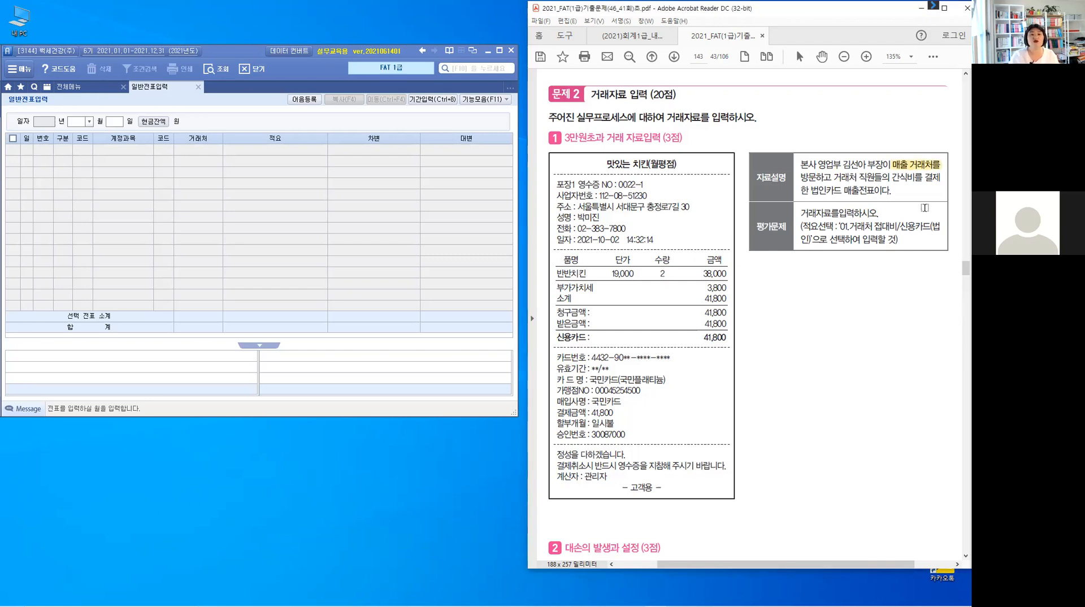
drag(903, 156, 889, 134)
mouse_move(825, 122)
mouse_down()
mouse_move(825, 136)
mouse_move(843, 128)
mouse_up()
drag(843, 120, 841, 143)
drag(830, 140, 855, 136)
drag(859, 124, 864, 135)
mouse_move(870, 124)
mouse_down()
mouse_move(873, 137)
mouse_move(844, 158)
mouse_move(870, 159)
mouse_up()
drag(870, 143, 872, 157)
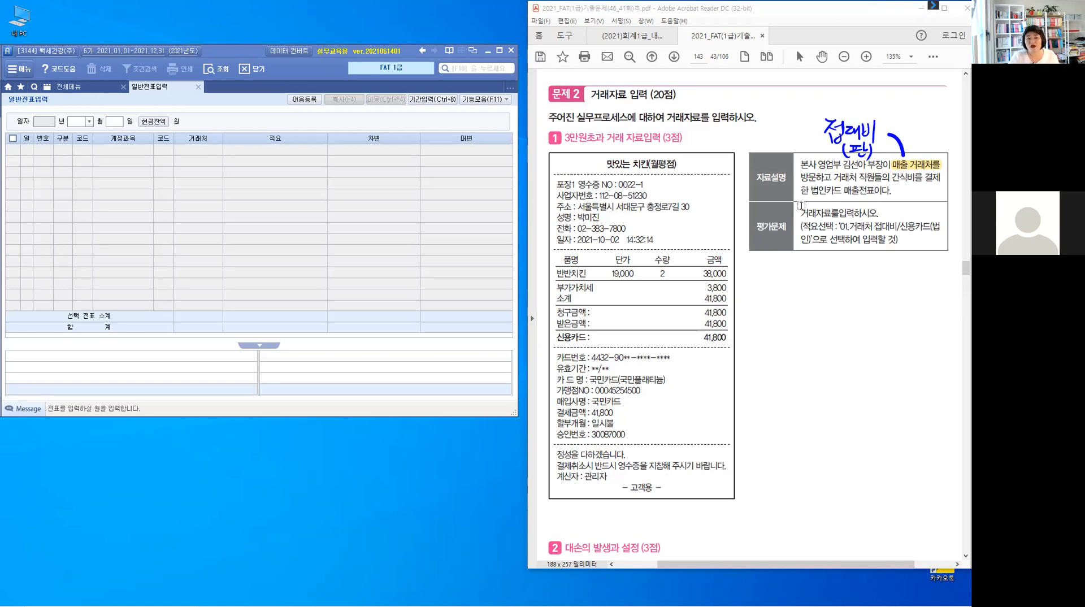
- Highlight the summary-selection instruction, the receipt date 2021-10-02, the card total 41,800 and the card name 국민카드 in the PDF
drag(800, 227, 900, 240)
click(892, 232)
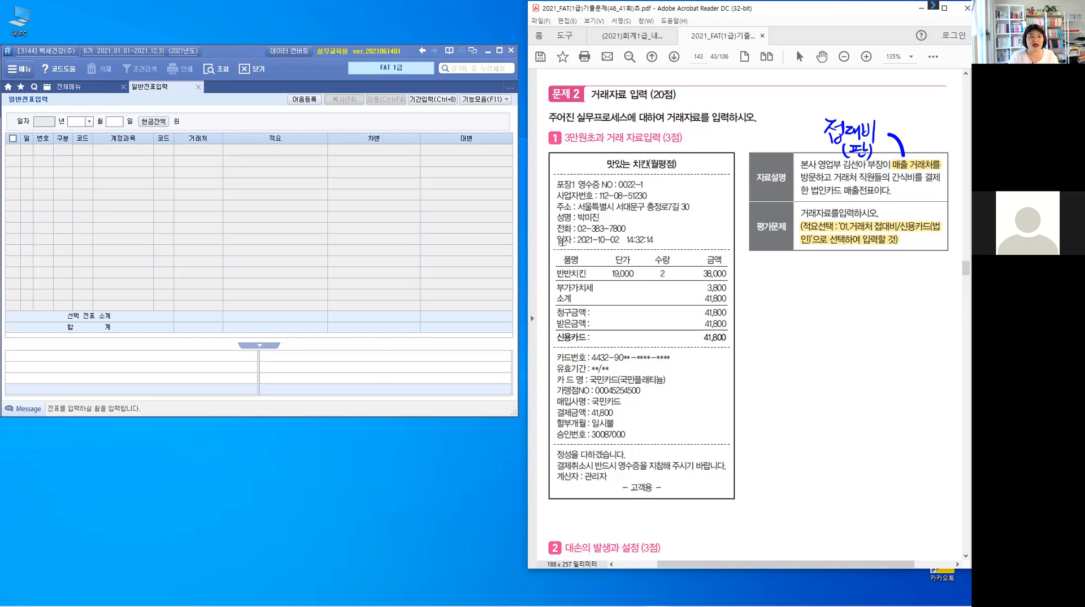
drag(575, 241, 621, 240)
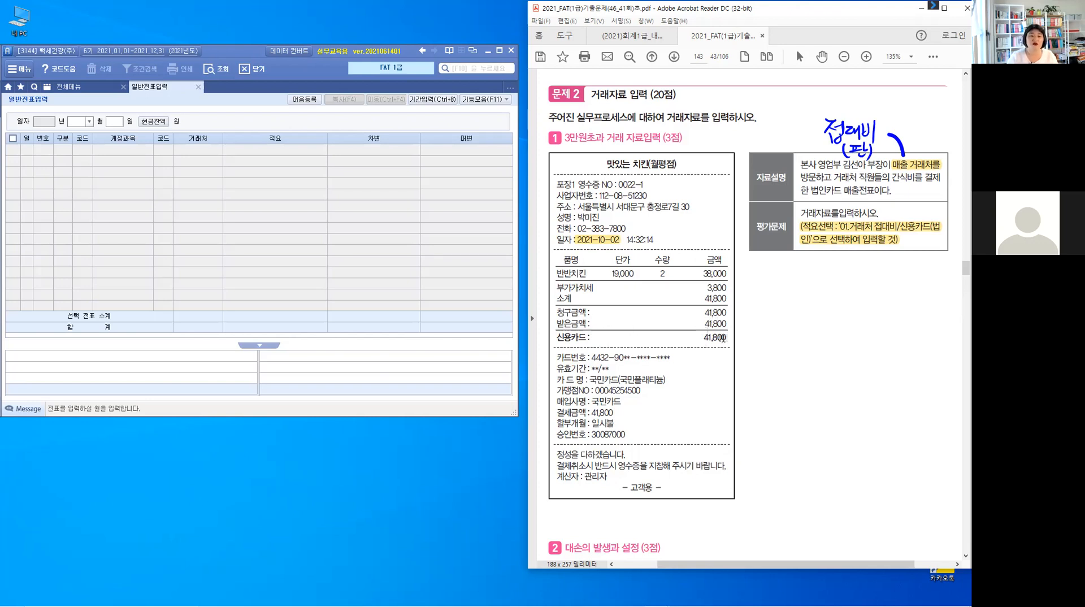
drag(704, 340, 731, 339)
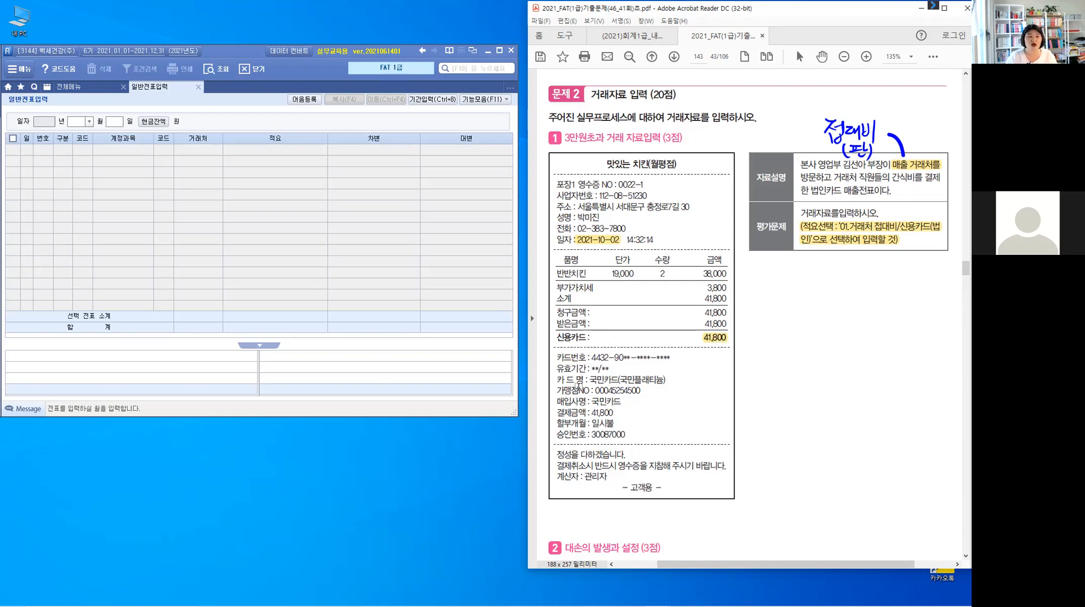
drag(589, 379, 659, 387)
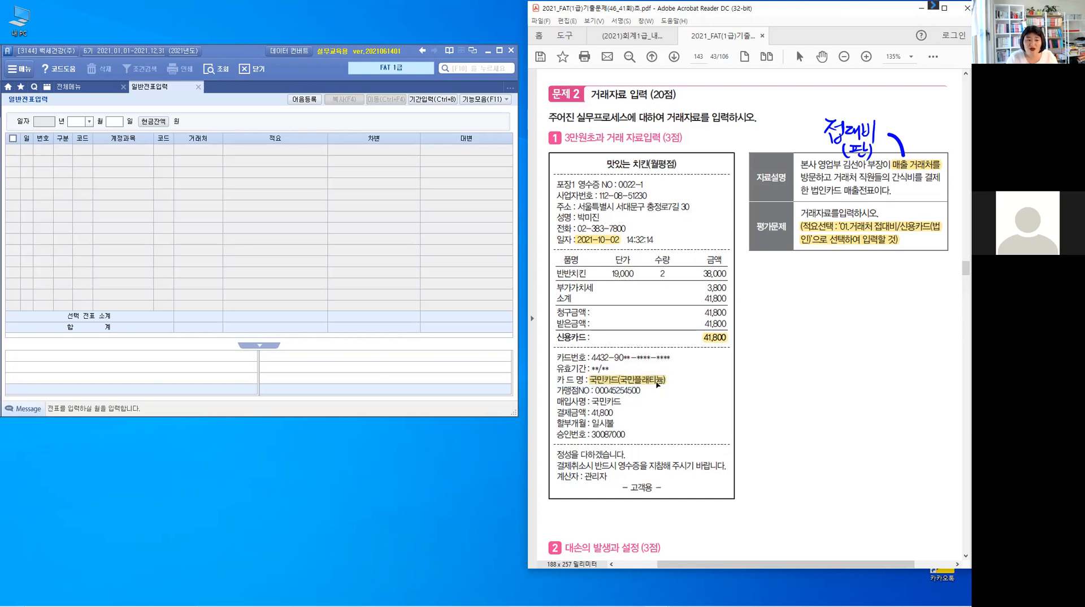
key(ctrl)
key(ctrl)
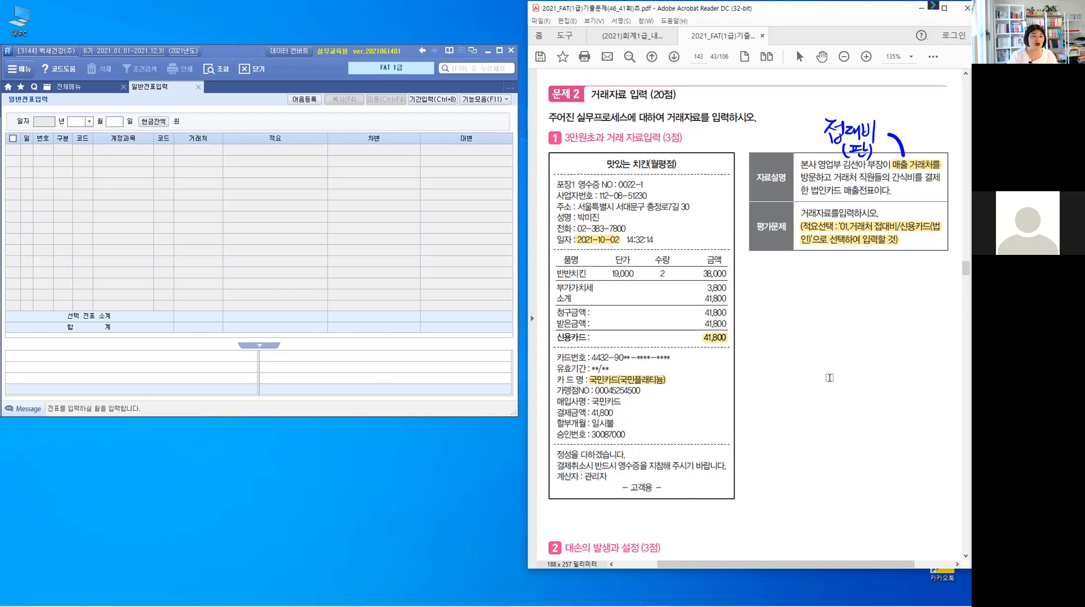
- Set the journal entry date to October 2 and choose debit (3) as the first line's type
click(82, 122)
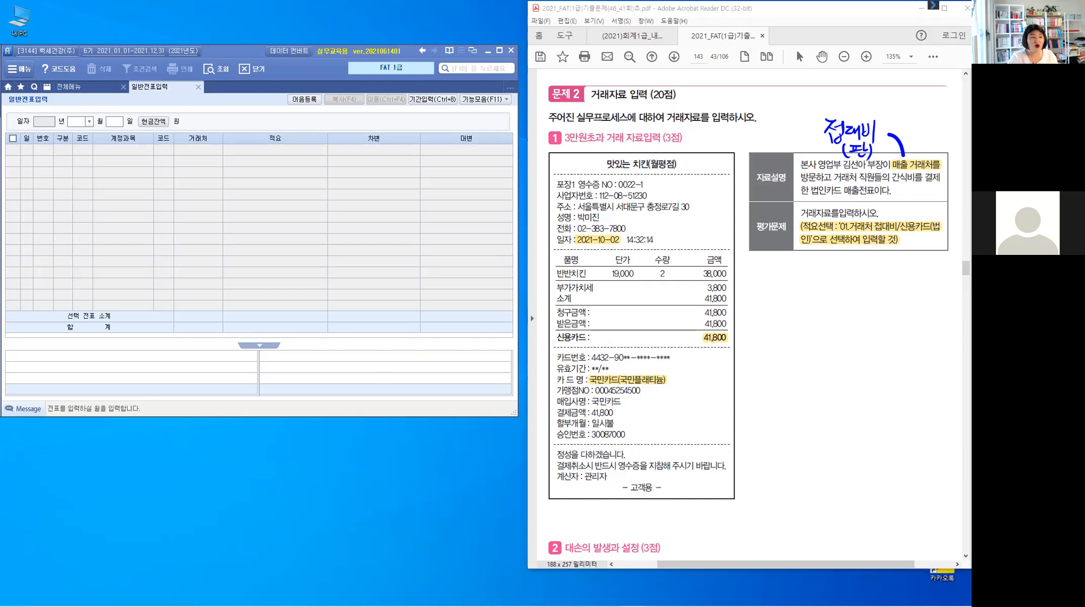
text(10)
key(Return)
text(2)
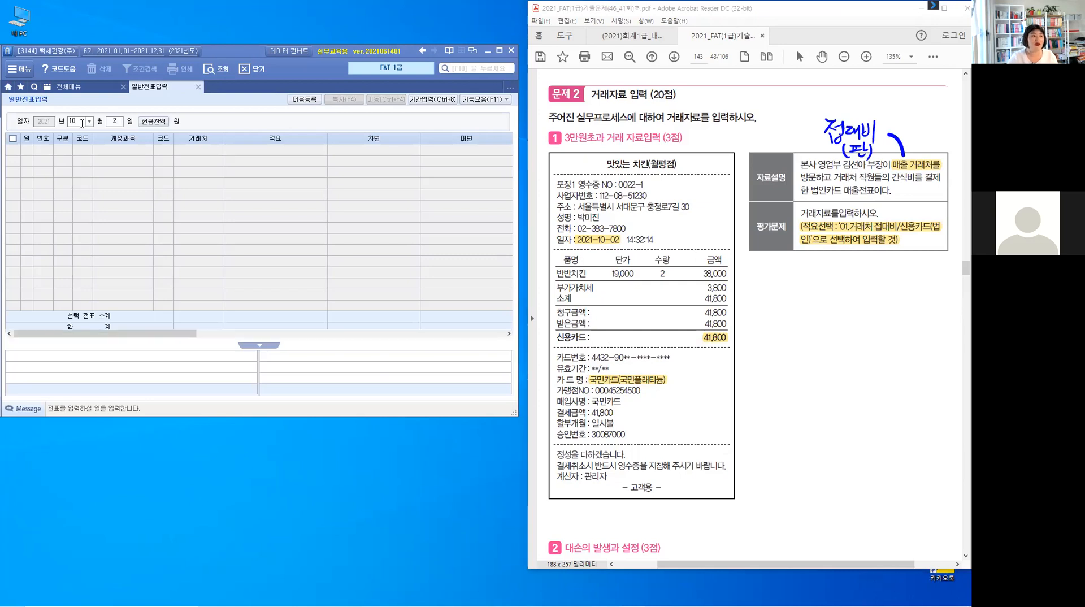
key(Return)
text(3)
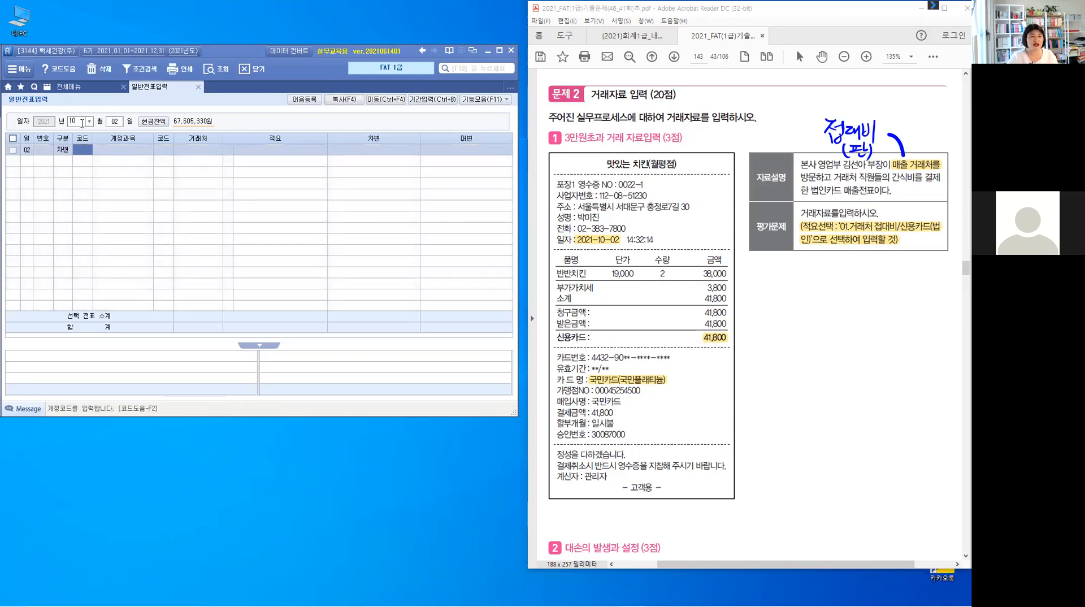
text(813)
- Enter account 813 접대비 with summary 01 "거래처 접대비/신용카드(법인)" on the debit line
key(Return)
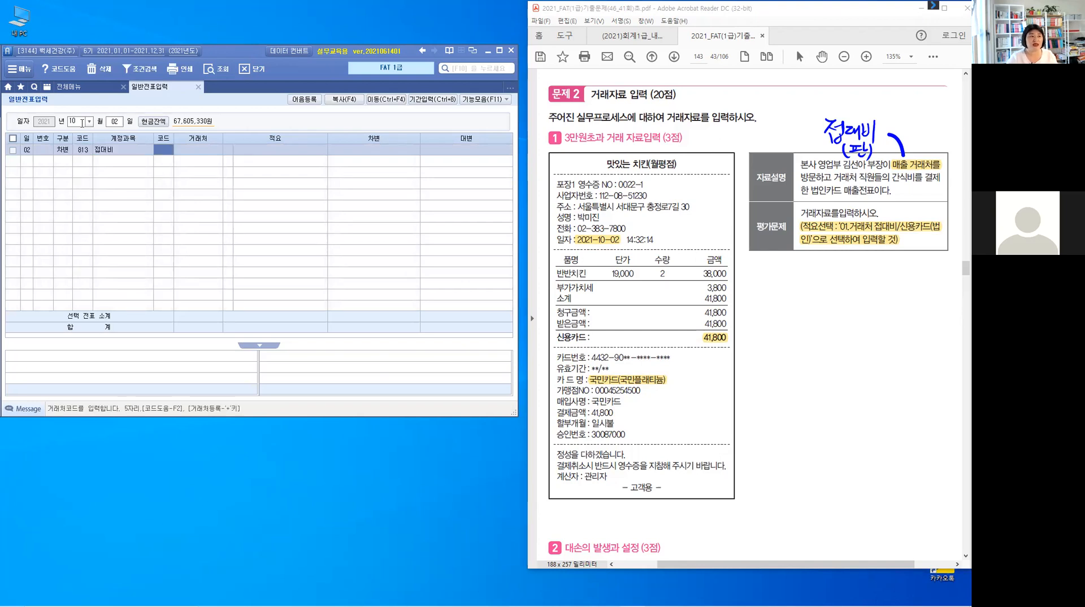
key(Return)
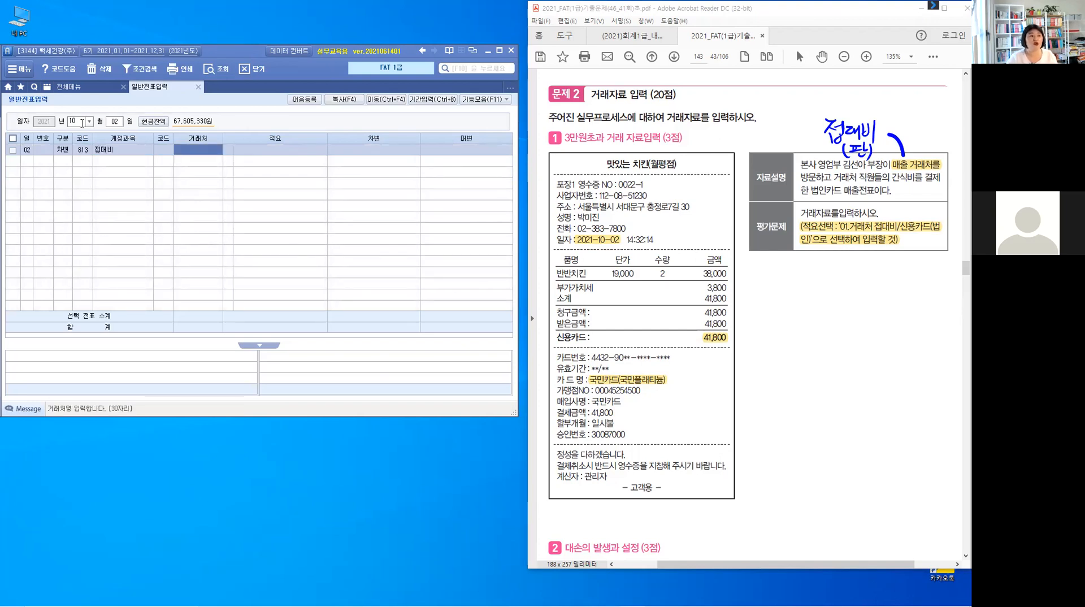
key(Return)
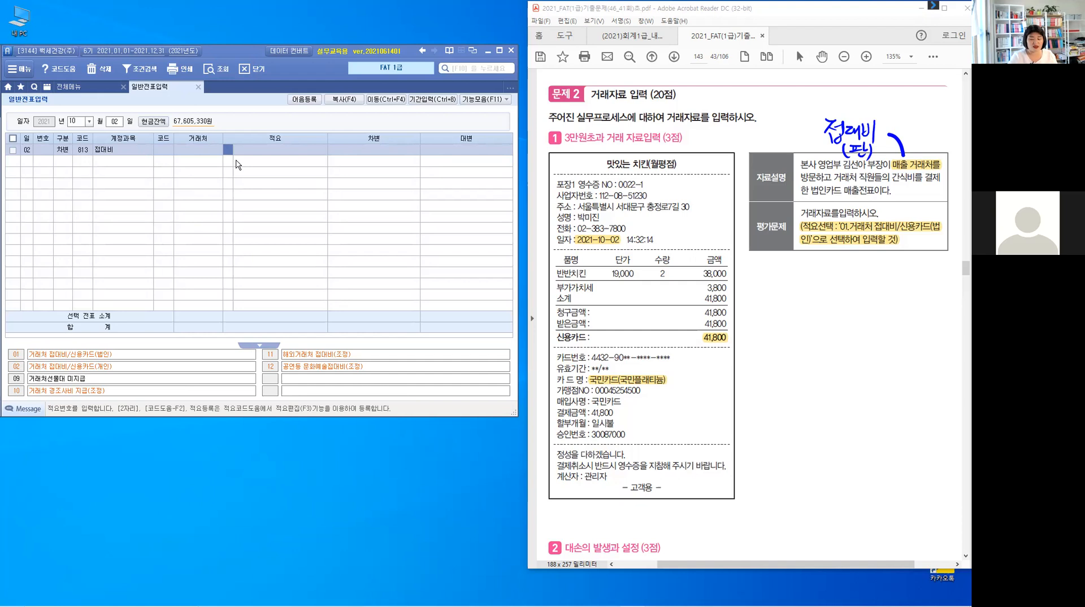
text(1)
key(Return)
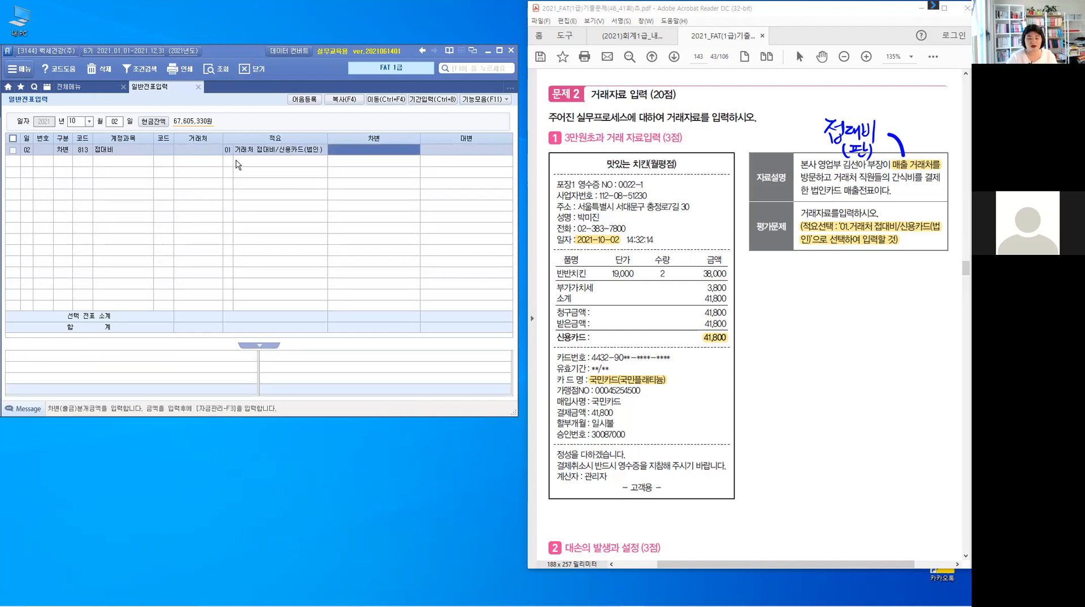
- Enter 41,800 as the debit amount
text(41,800)
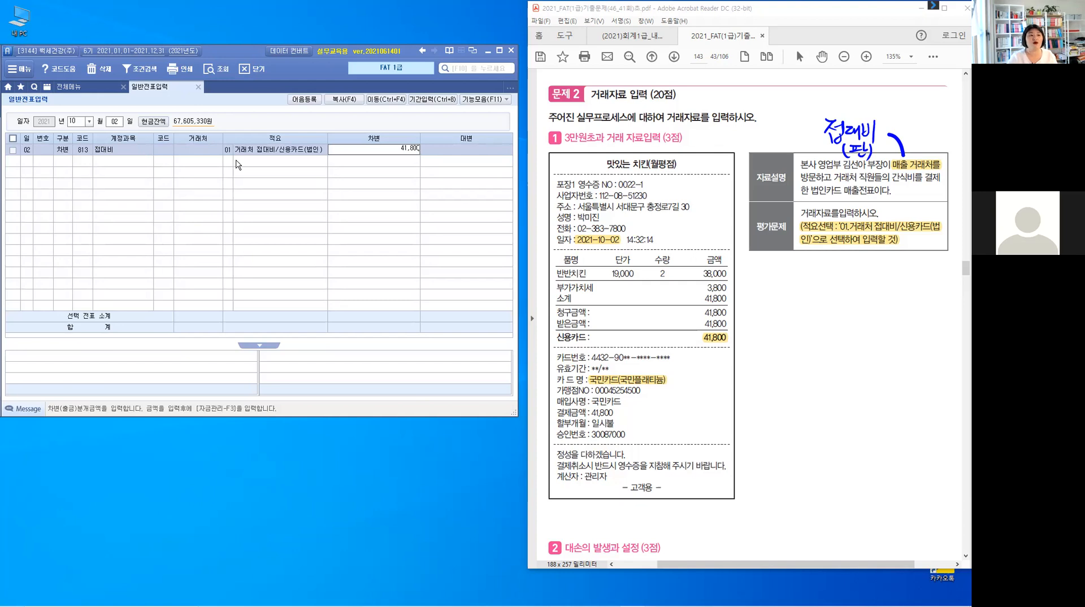
key(Return)
- Add a credit (4) line with account 253 미지급금
text(4)
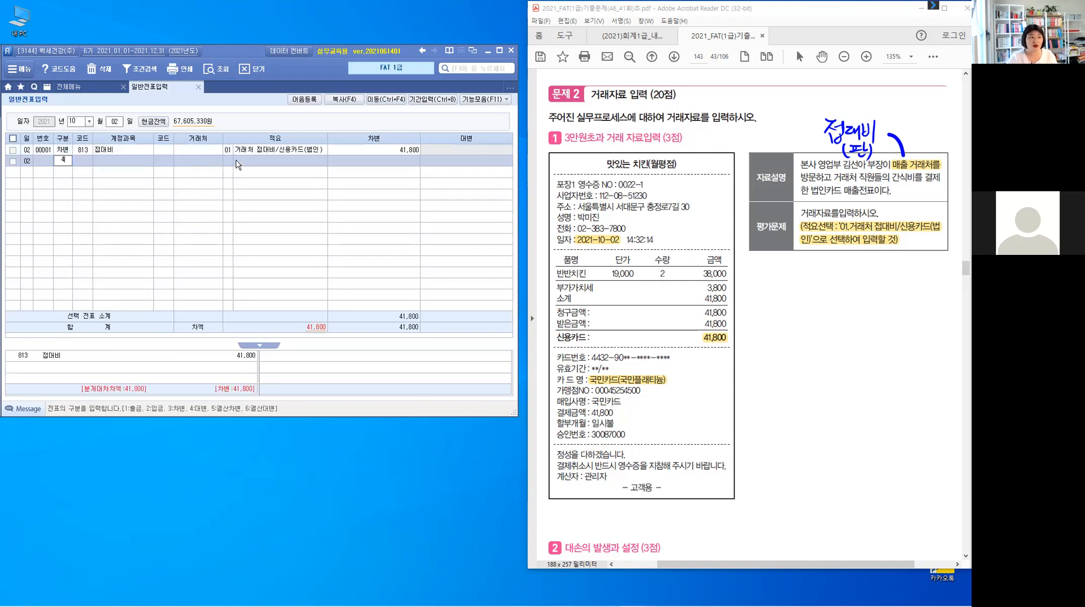
key(Return)
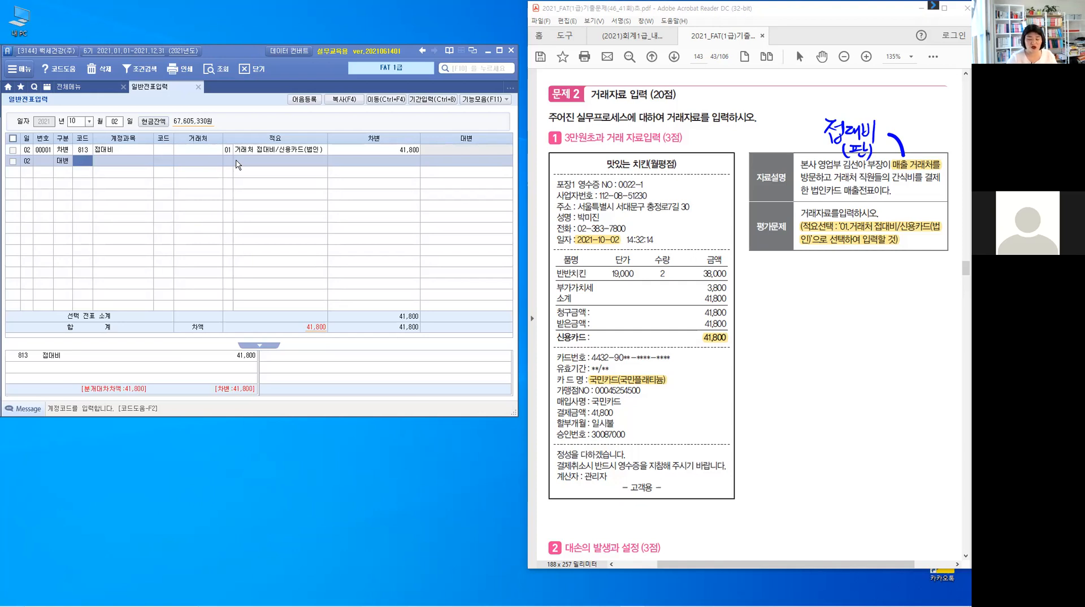
text(253)
key(Return)
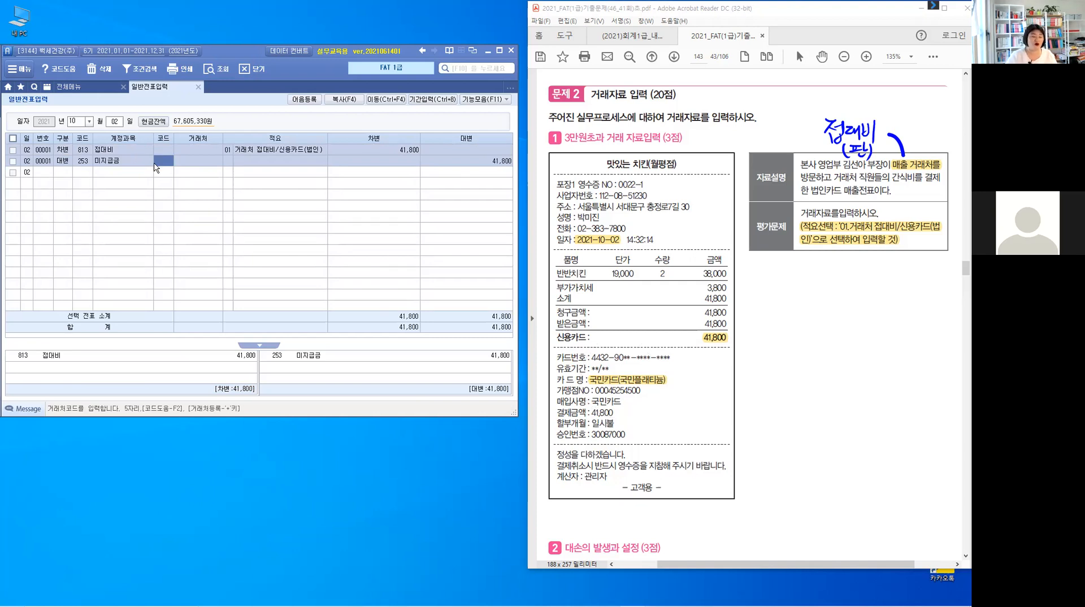
- Search partners for "국민" and assign 국민카드 (99601) to the credit line
text(국민)
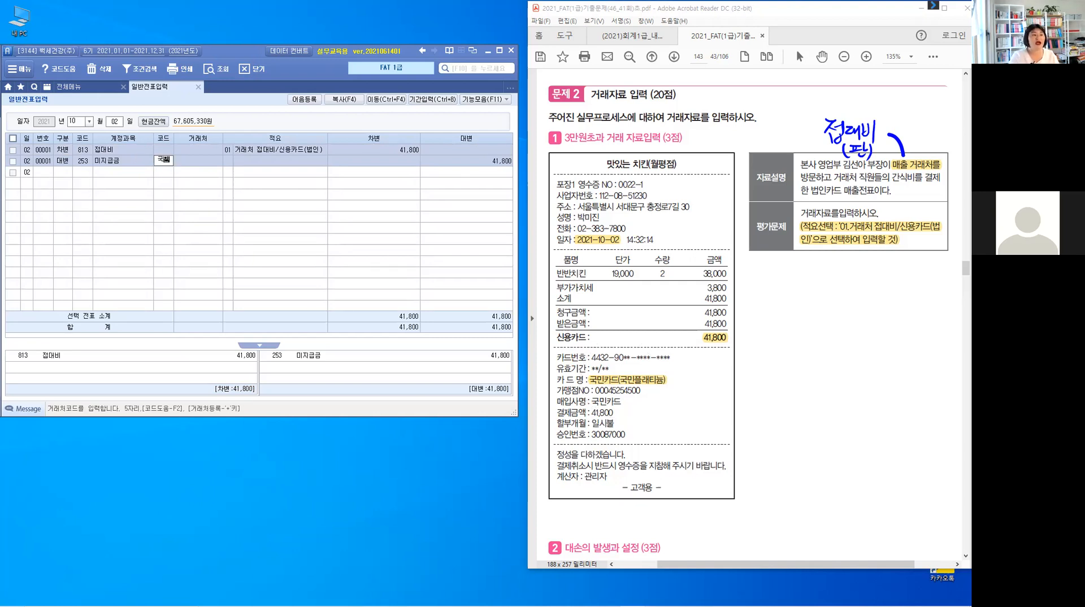
key(Return)
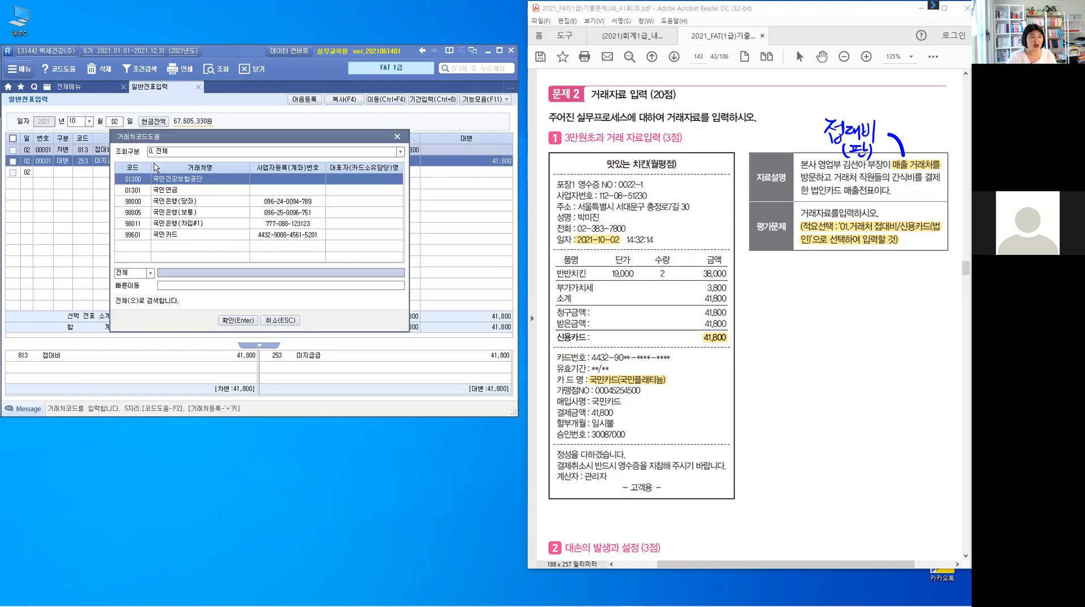
key(Down)
key(Down)
key(Down)
key(Down)
key(Down)
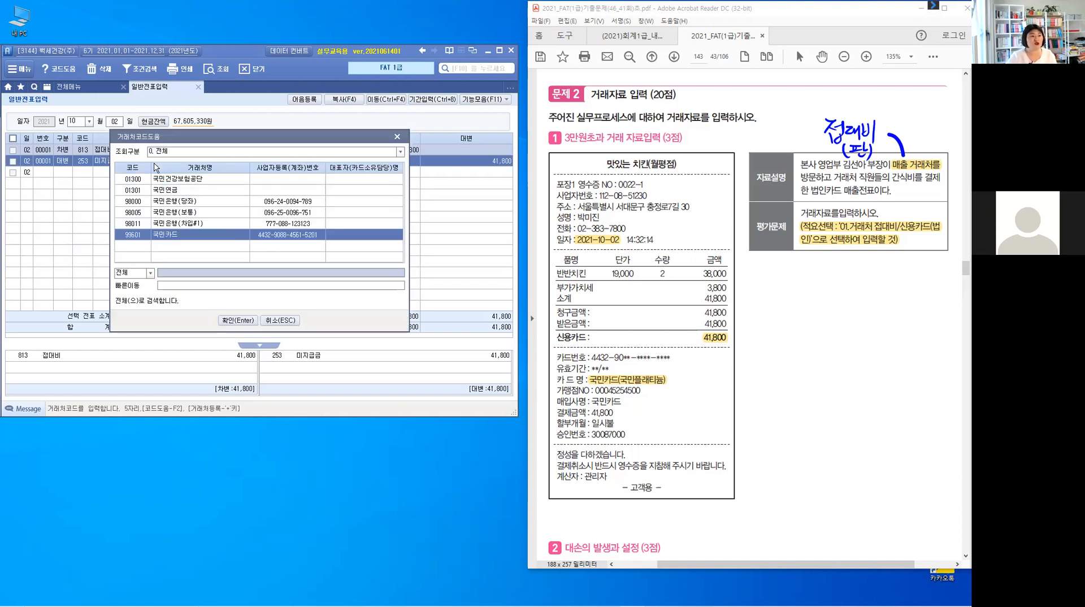
key(Return)
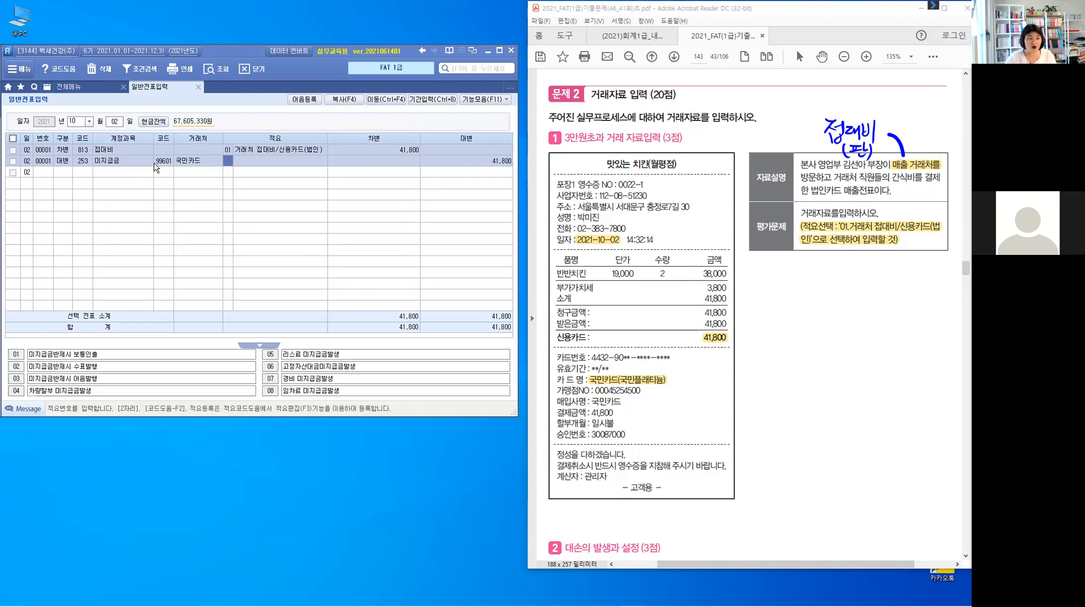
- Accept the summary and the 41,800 credit amount to complete the entry
key(Return)
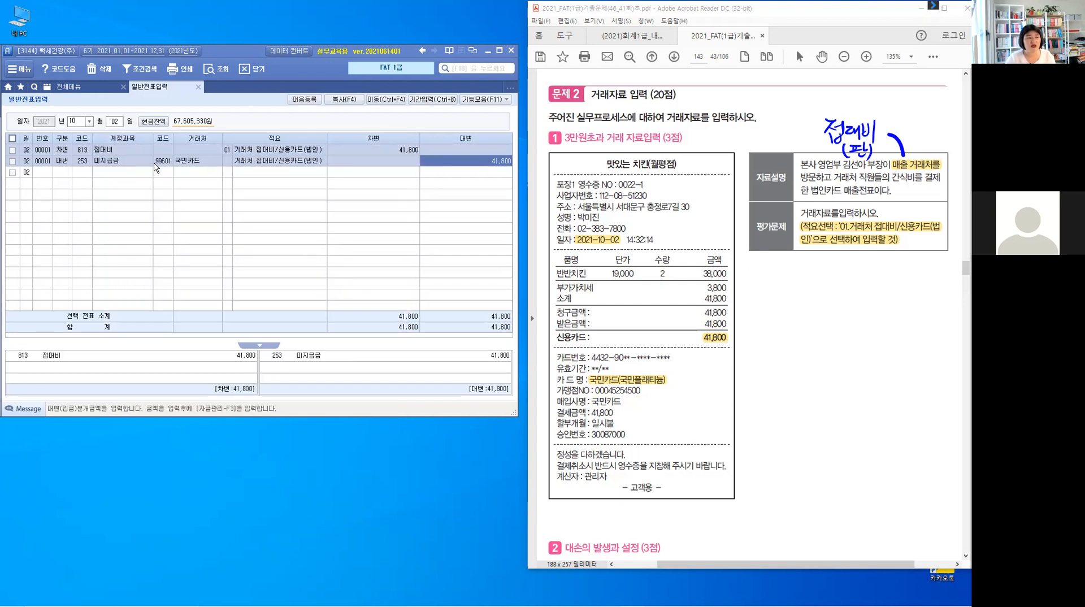
key(Return)
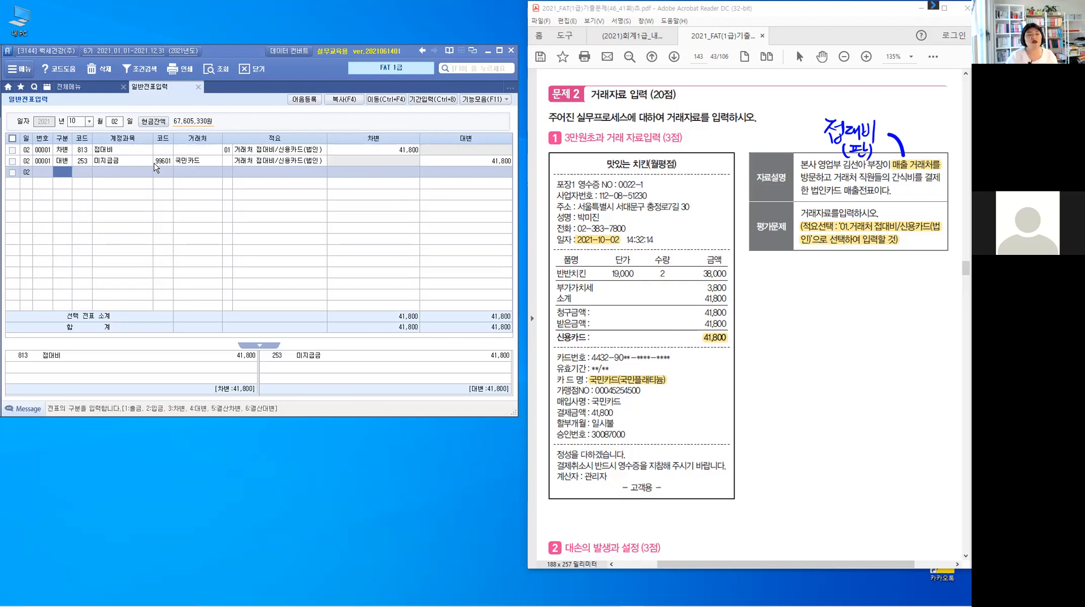
click(265, 150)
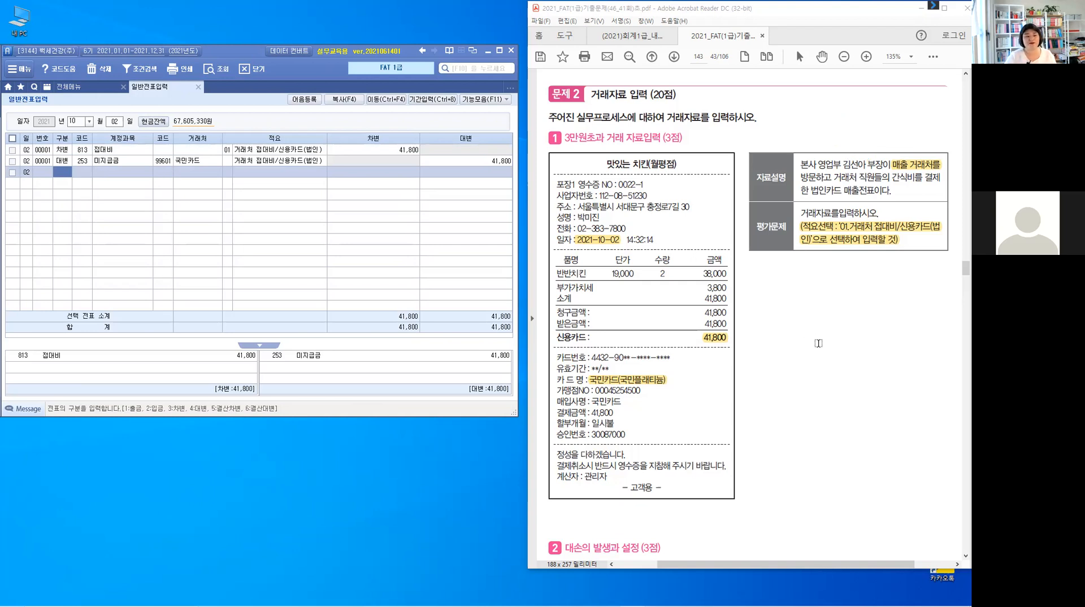
- In the PDF's bad-debt problem, highlight the date 10월 9일 and the 외상매출금 1,650,000원 amount
scroll(834, 386, down, 5)
scroll(834, 386, down, 5)
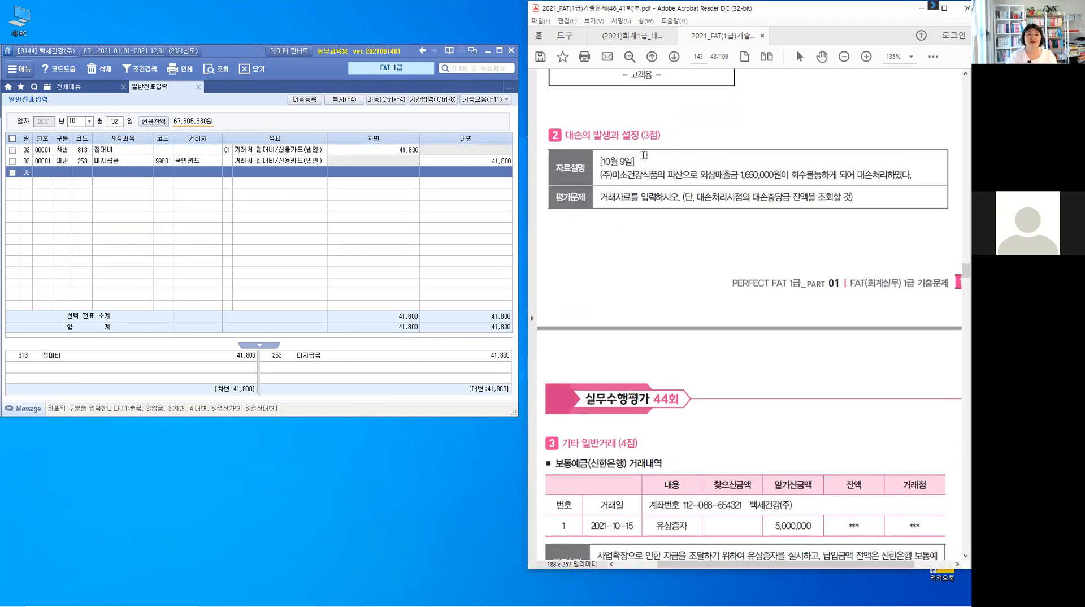
drag(635, 161, 601, 161)
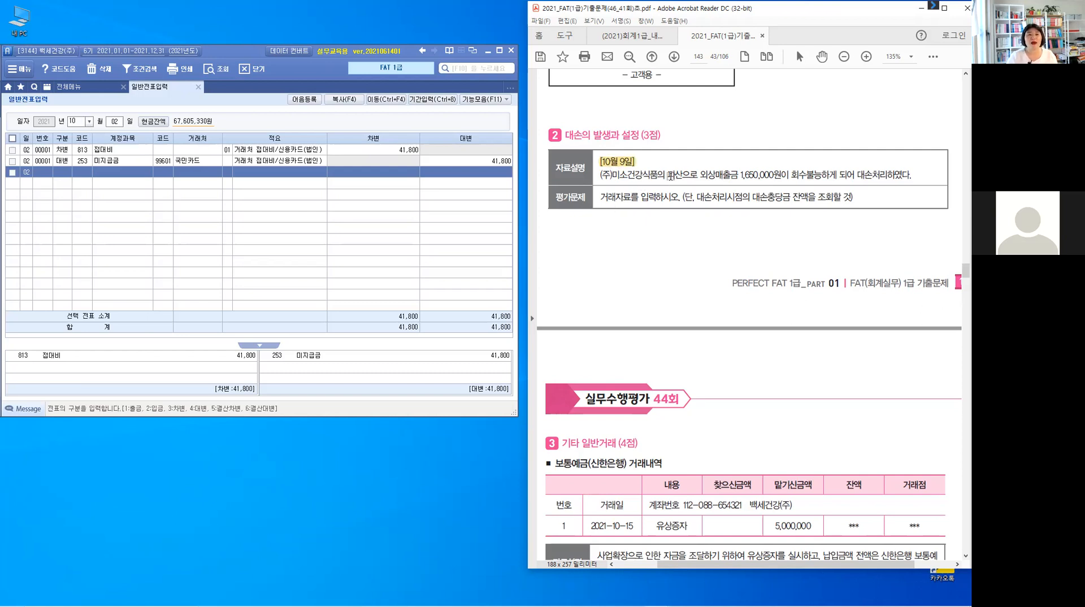
drag(675, 175, 683, 175)
drag(700, 175, 790, 177)
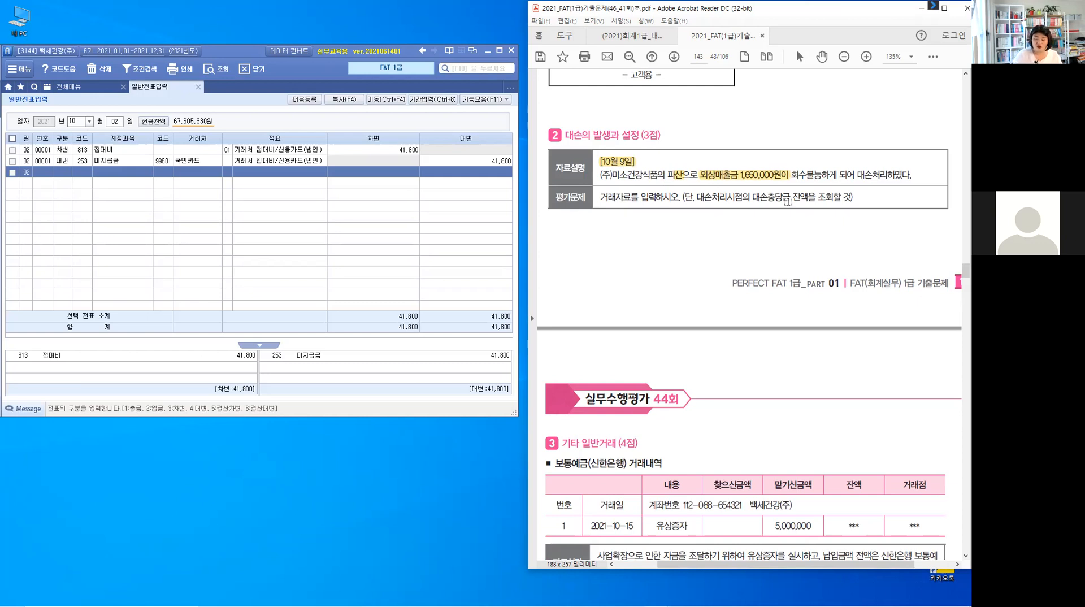
- Handwrite an arrow and the note "(차) 대손충당금 대손상각비 잔액" above the bad-debt problem
mouse_move(870, 170)
mouse_down()
mouse_move(871, 136)
mouse_move(863, 143)
mouse_move(876, 137)
mouse_up()
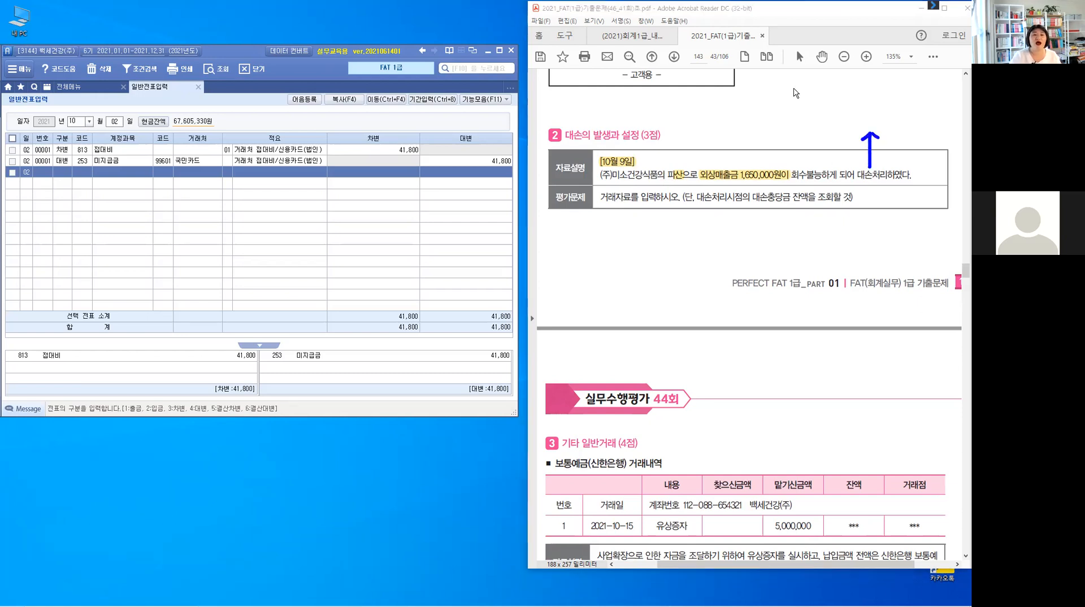
drag(802, 77, 818, 95)
drag(833, 82, 844, 88)
drag(847, 78, 847, 91)
mouse_move(851, 75)
mouse_down()
mouse_move(852, 96)
mouse_move(854, 84)
mouse_up()
drag(858, 79, 863, 83)
drag(855, 87, 887, 91)
drag(895, 78, 903, 83)
drag(894, 85, 905, 84)
mouse_move(898, 88)
mouse_down()
mouse_move(927, 85)
mouse_move(926, 108)
mouse_up()
mouse_move(919, 108)
mouse_down()
mouse_move(940, 89)
mouse_move(940, 99)
mouse_up()
drag(943, 89, 942, 101)
drag(933, 100, 942, 106)
drag(948, 93, 949, 94)
drag(952, 91, 952, 100)
drag(957, 89, 956, 110)
drag(837, 105, 842, 117)
mouse_move(848, 105)
mouse_down()
mouse_move(852, 124)
mouse_move(863, 108)
mouse_move(896, 116)
mouse_up()
drag(888, 116, 895, 120)
drag(899, 103, 903, 116)
drag(906, 101, 906, 118)
drag(911, 99, 911, 124)
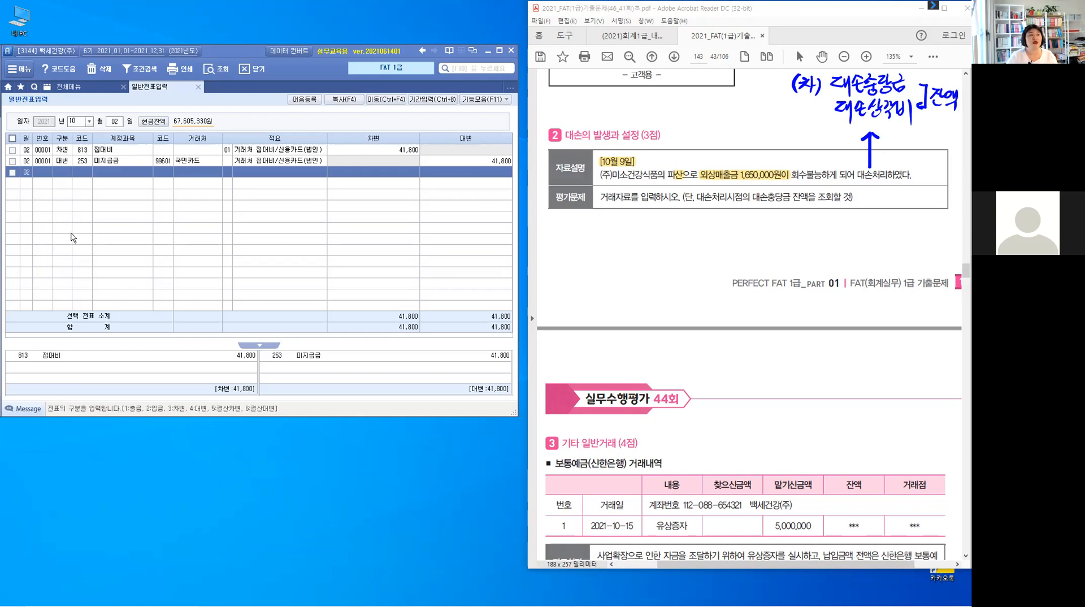
- Open the trial balance (합계잔액시산표) and display it through October 9
click(64, 90)
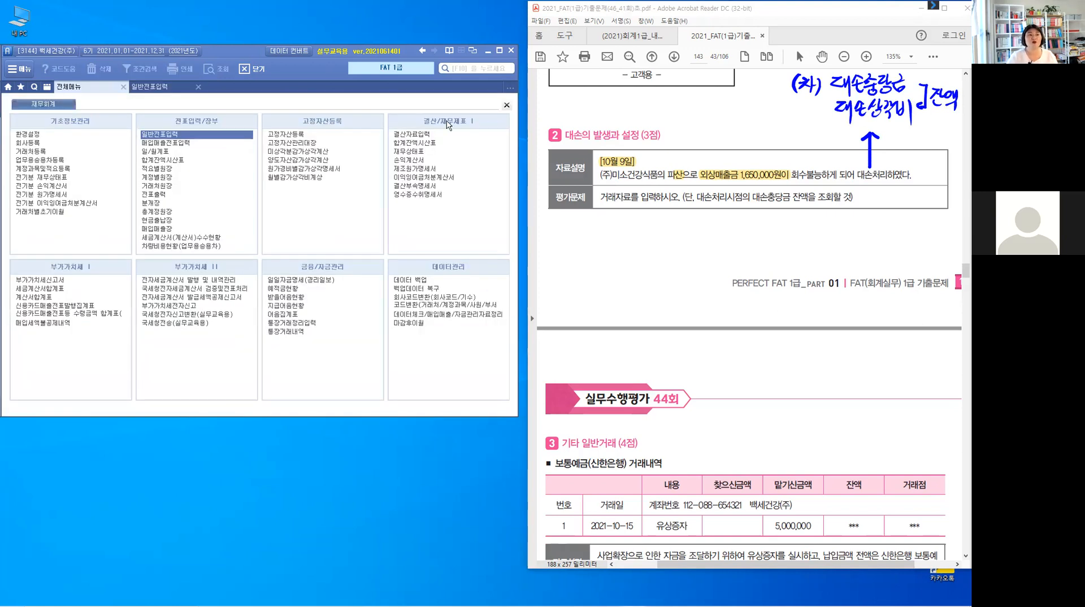
click(417, 143)
click(416, 142)
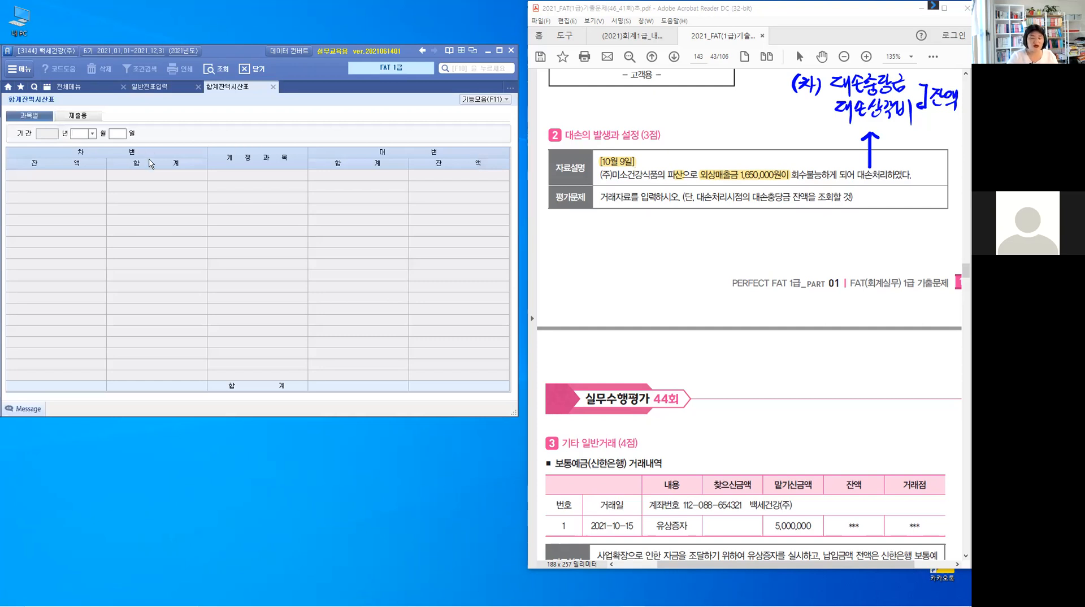
text(10)
key(Return)
text(9)
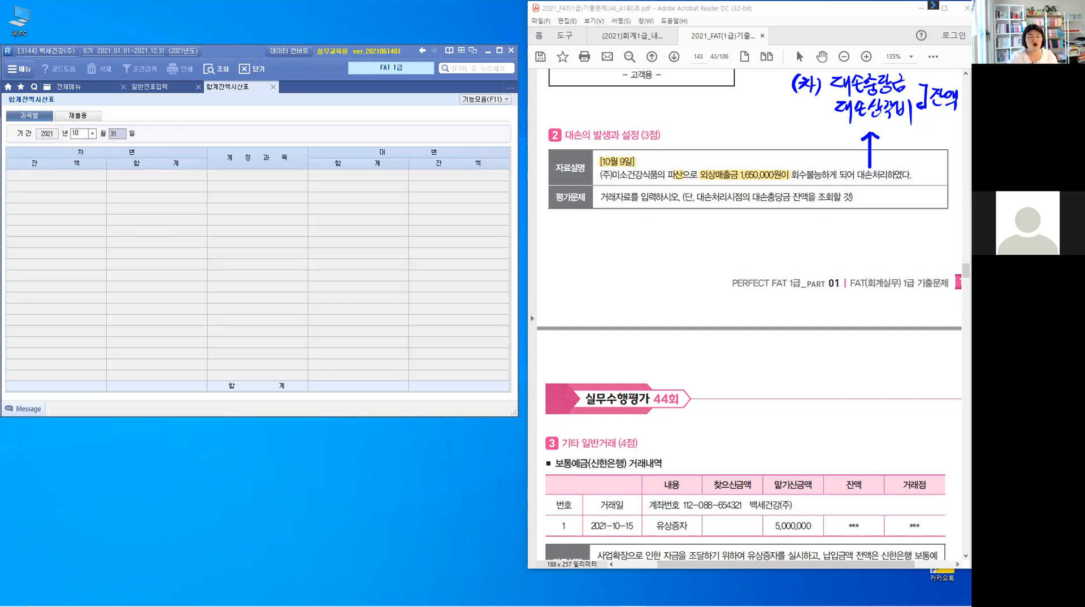
key(Return)
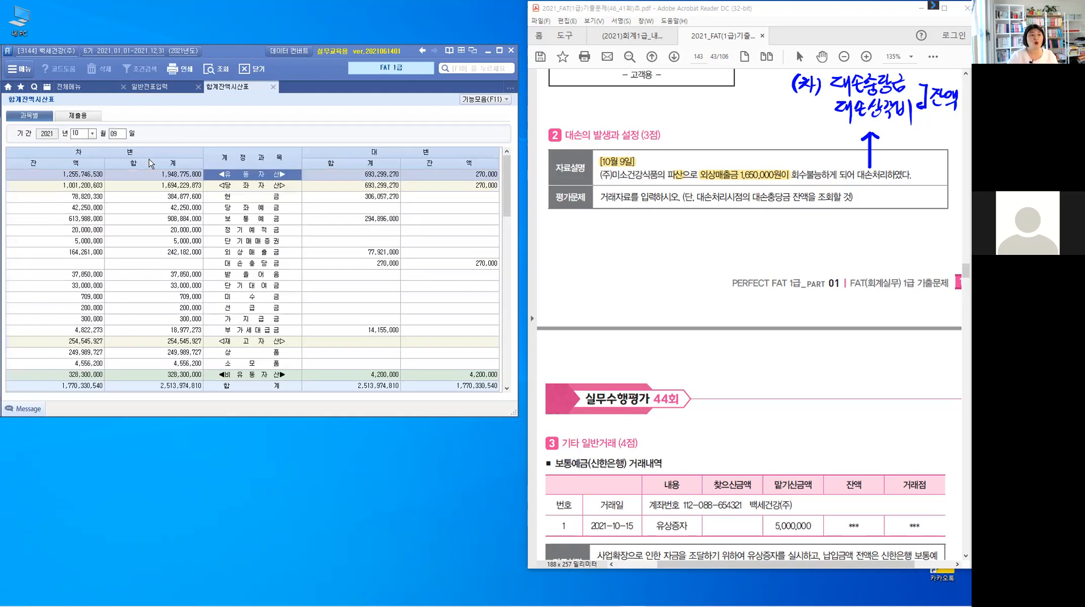
- Select the 대손충당금 row in the trial balance to check its balance through October 9
click(269, 254)
click(268, 264)
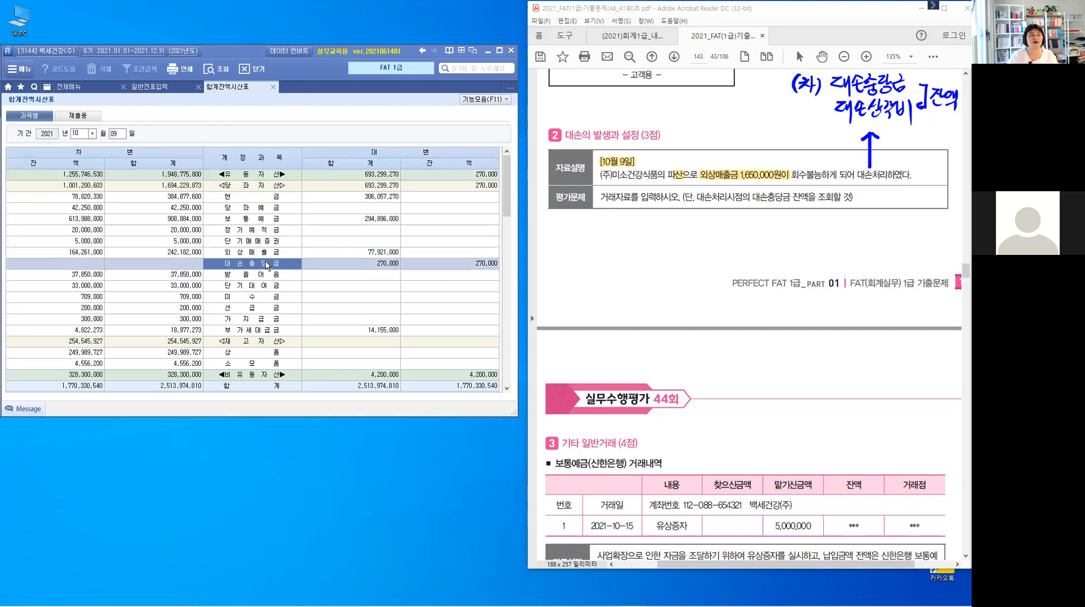
key(ctrl)
click(475, 268)
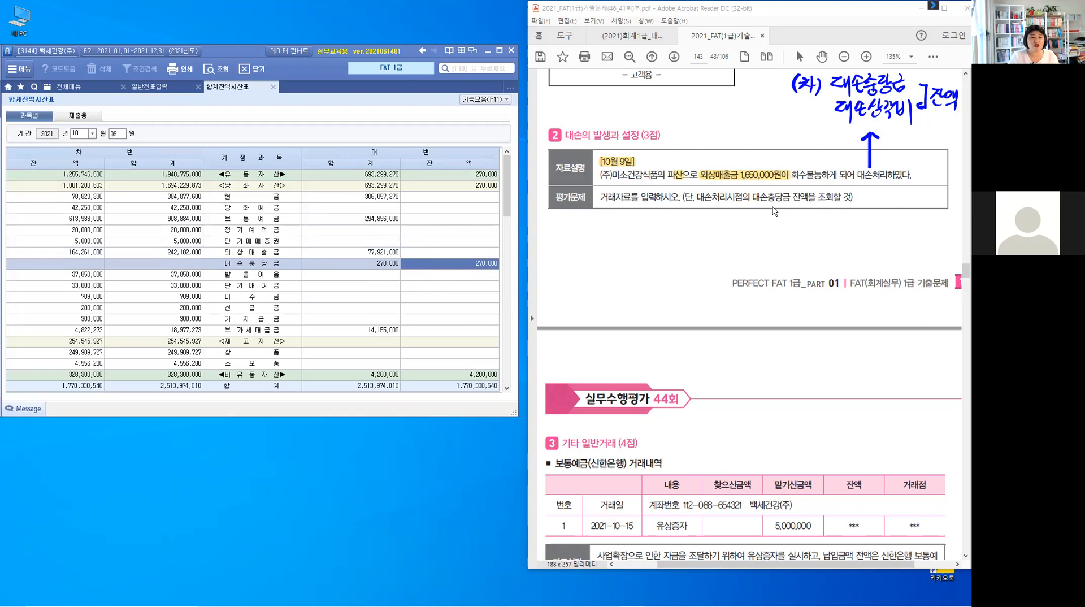
- Handwrite the notes "270,000" and "대손상각비" beneath the bad-debt problem's question
mouse_move(772, 207)
mouse_down()
mouse_move(780, 229)
mouse_move(834, 224)
mouse_up()
click(821, 232)
drag(842, 222, 842, 224)
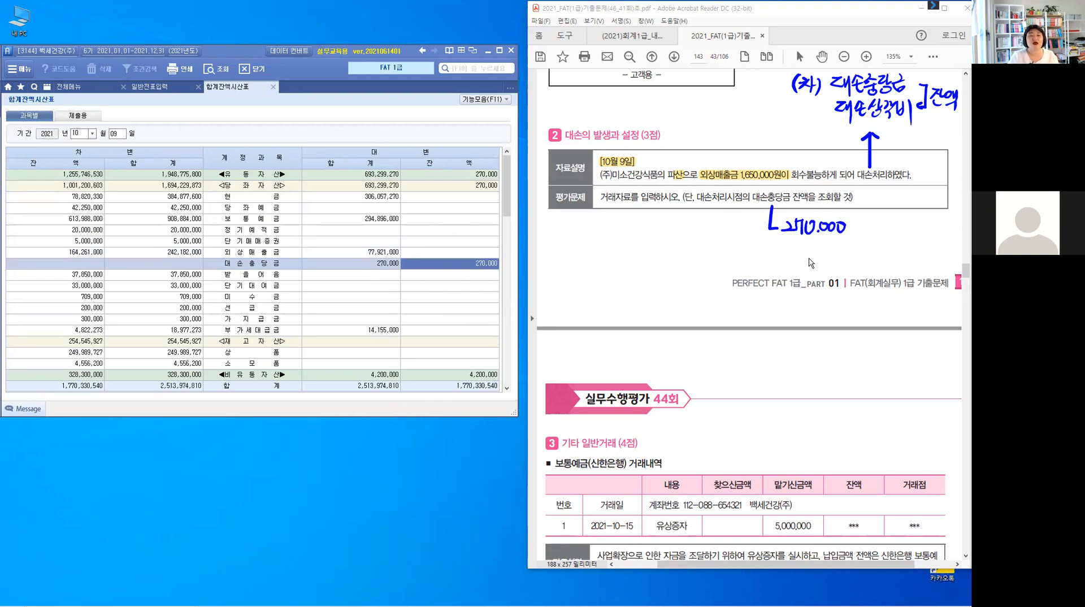
mouse_move(786, 250)
mouse_down()
mouse_move(804, 274)
mouse_move(818, 256)
mouse_up()
click(812, 248)
drag(809, 260, 821, 259)
drag(832, 247, 833, 257)
drag(829, 260, 829, 260)
drag(839, 250, 841, 256)
drag(849, 248, 848, 268)
drag(854, 251, 859, 261)
drag(865, 248, 864, 263)
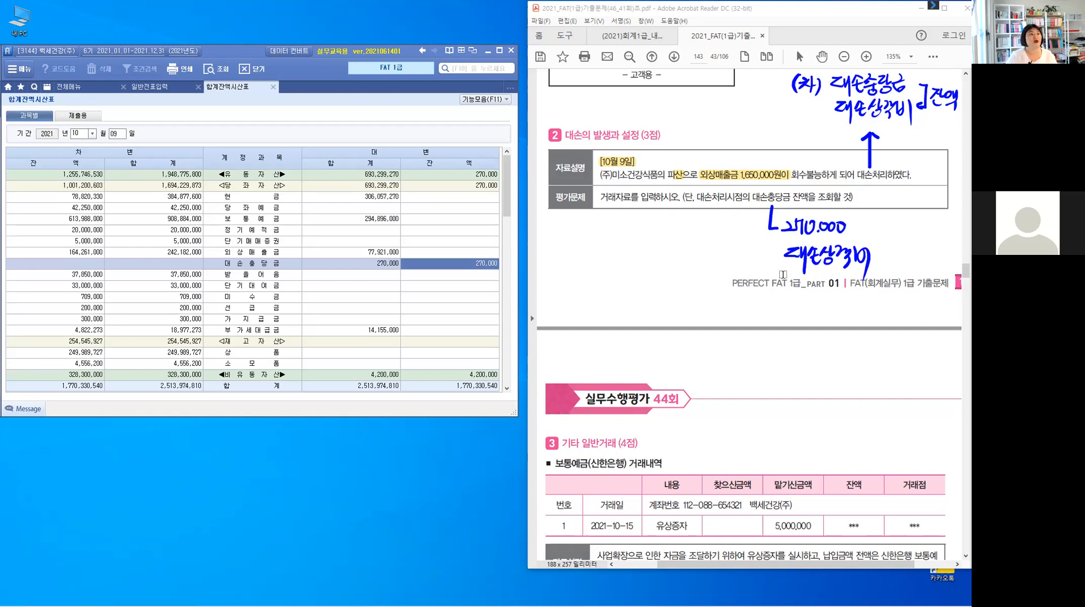
- Return to general journal entry, set the date to October 9, and start a credit line for account 108 외상매출금
click(150, 87)
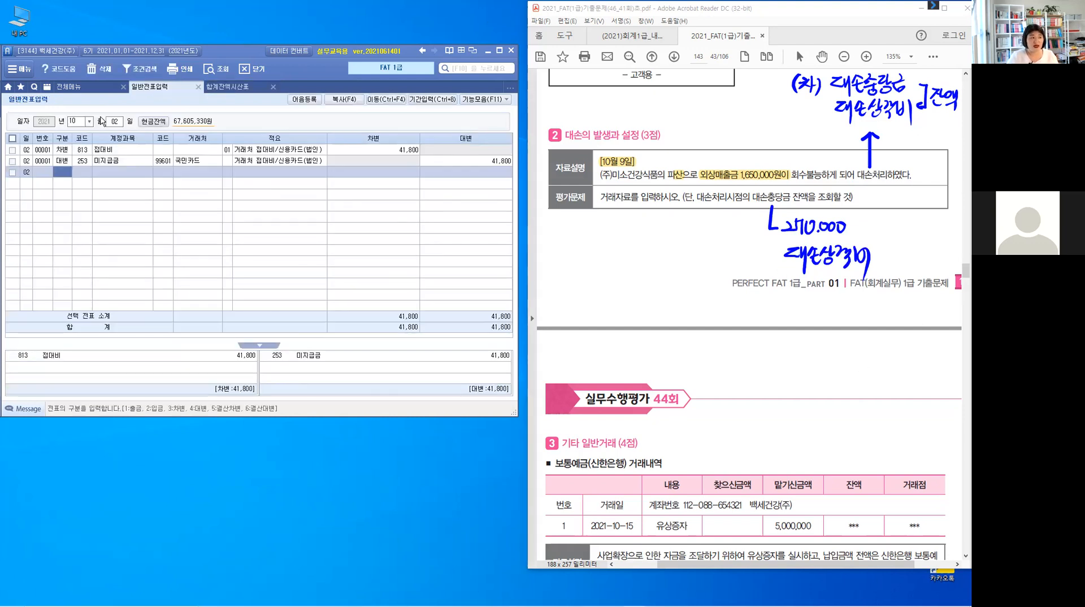
click(121, 123)
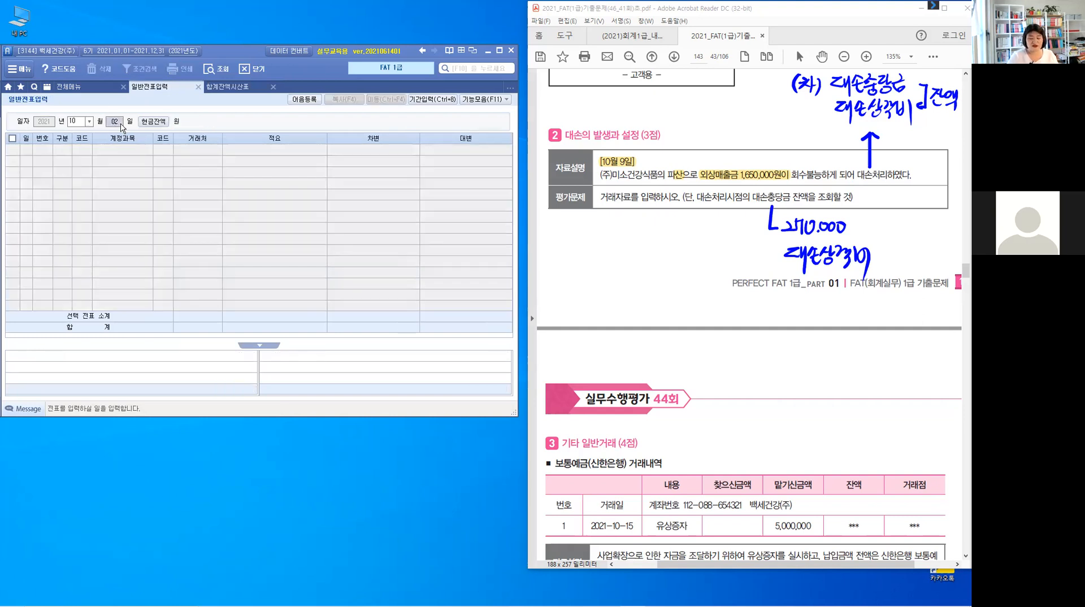
text(9)
key(Return)
text(4)
key(Return)
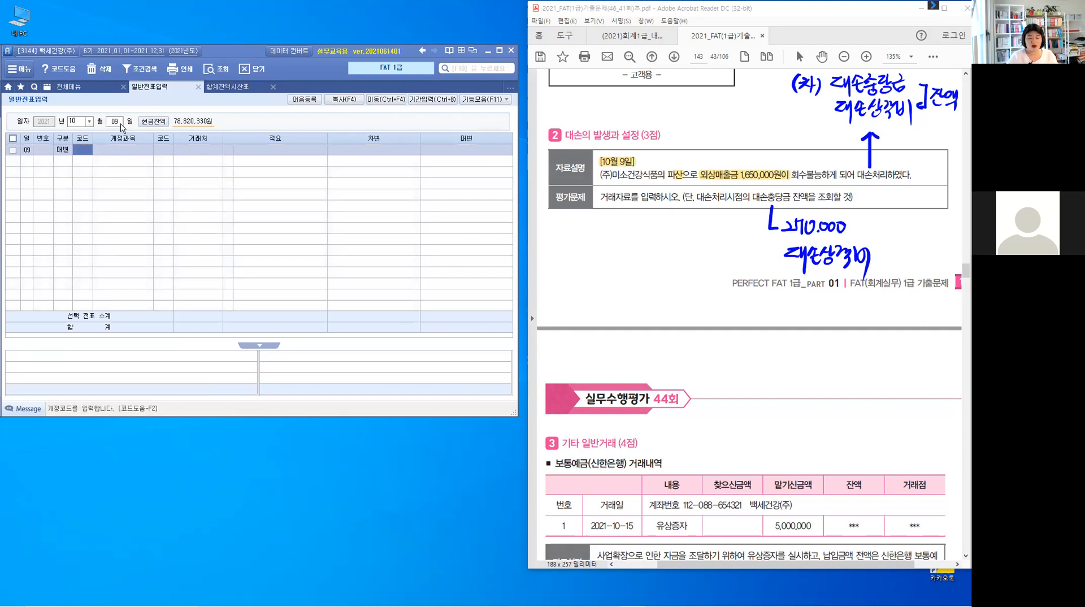
text(108)
key(Return)
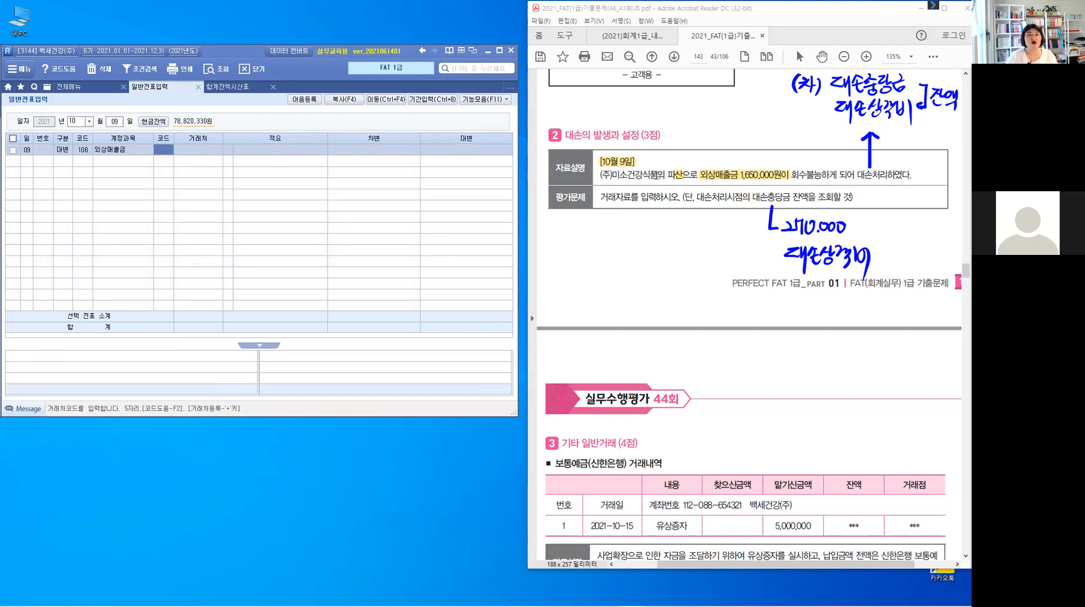
- Enter customer 00105 (주)미소건강식품 and a credit amount of 1,650,000 on the 외상매출금 line
drag(657, 175, 599, 175)
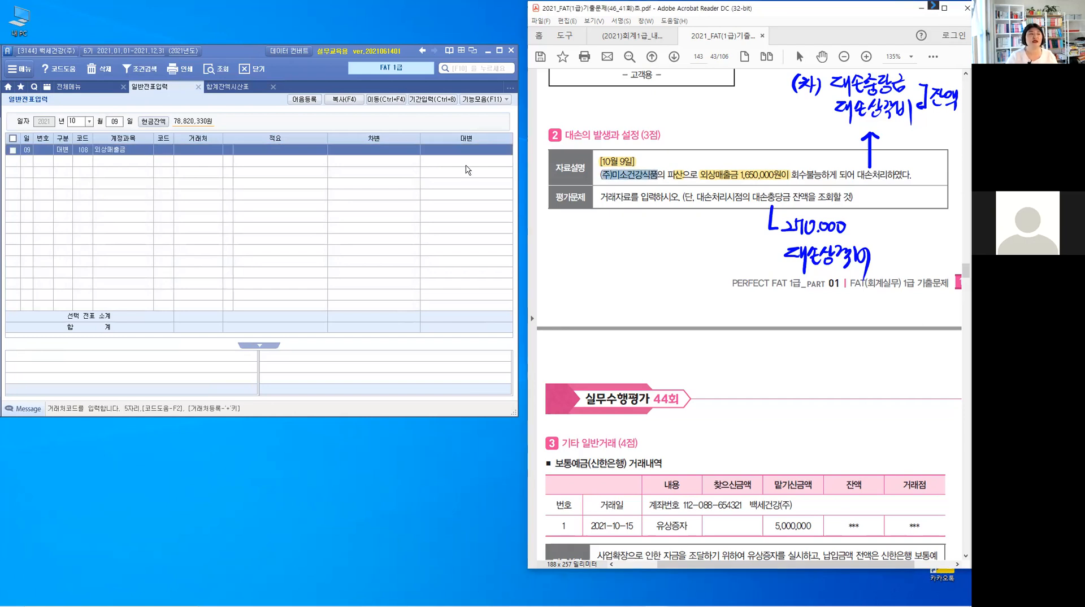
click(163, 150)
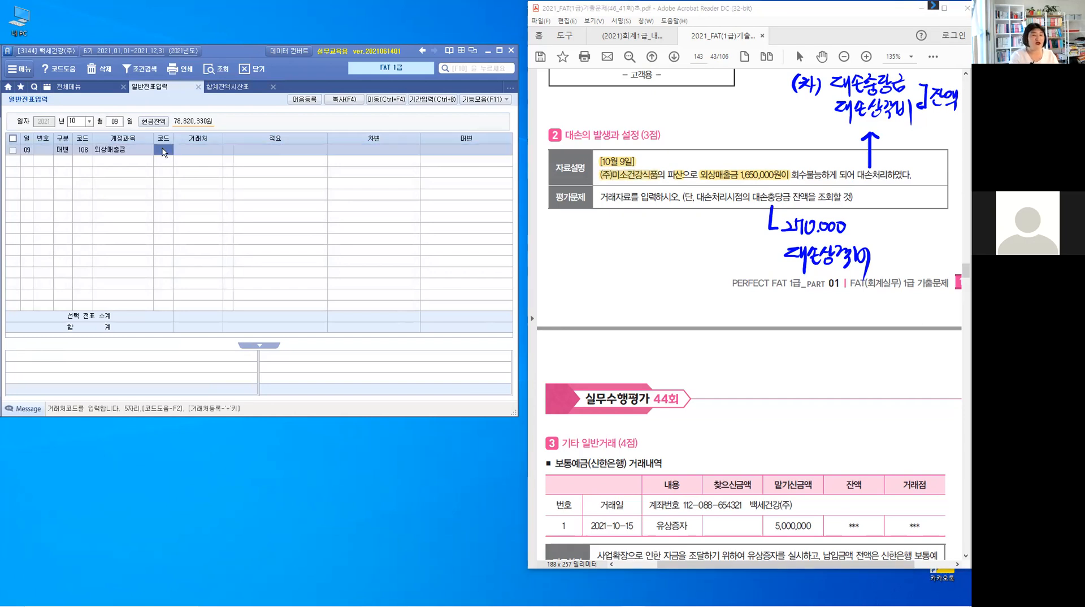
text(ㅁㅅ)
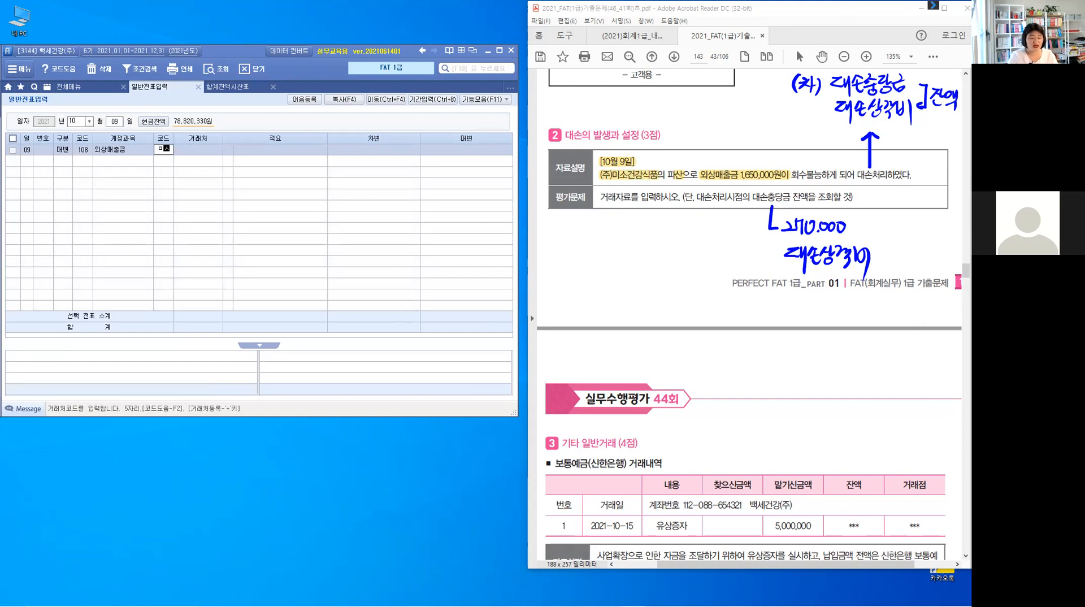
key(BackSpace)
key(BackSpace)
text(00105)
key(Return)
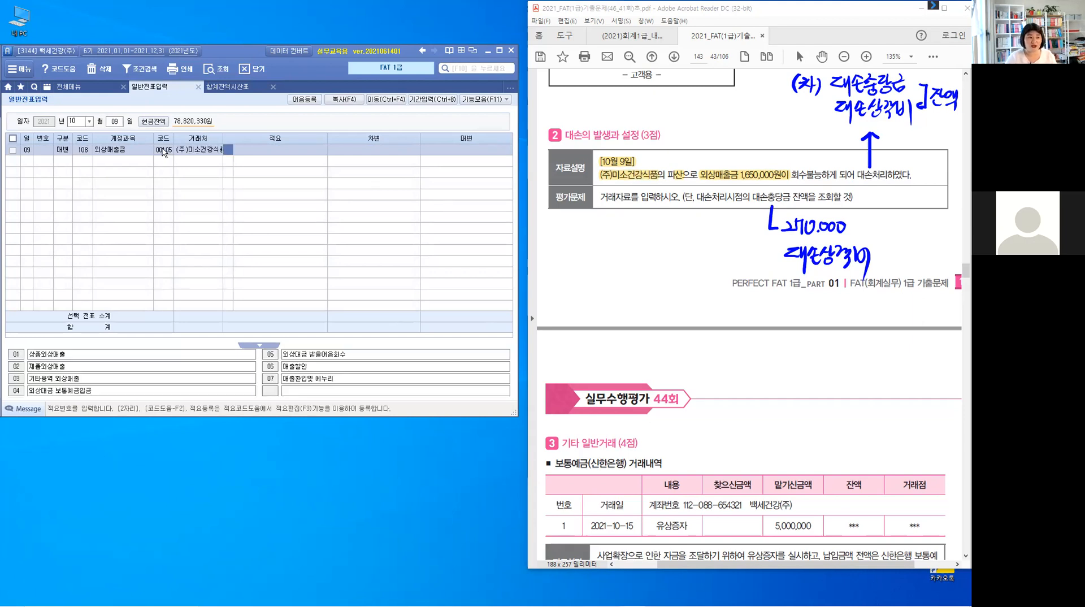
key(Return)
text(1)
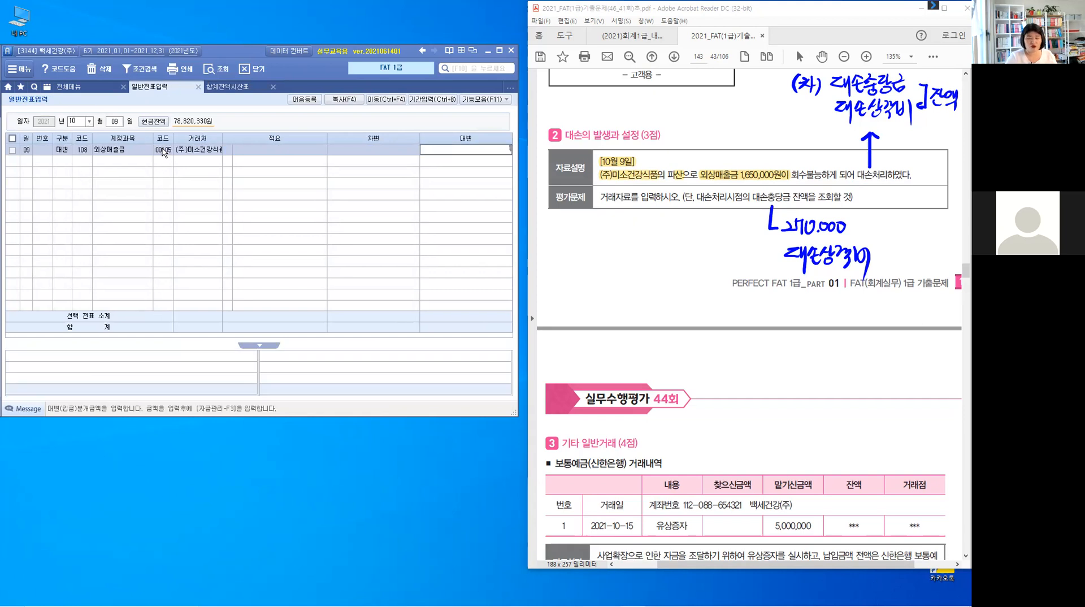
text(,650,000)
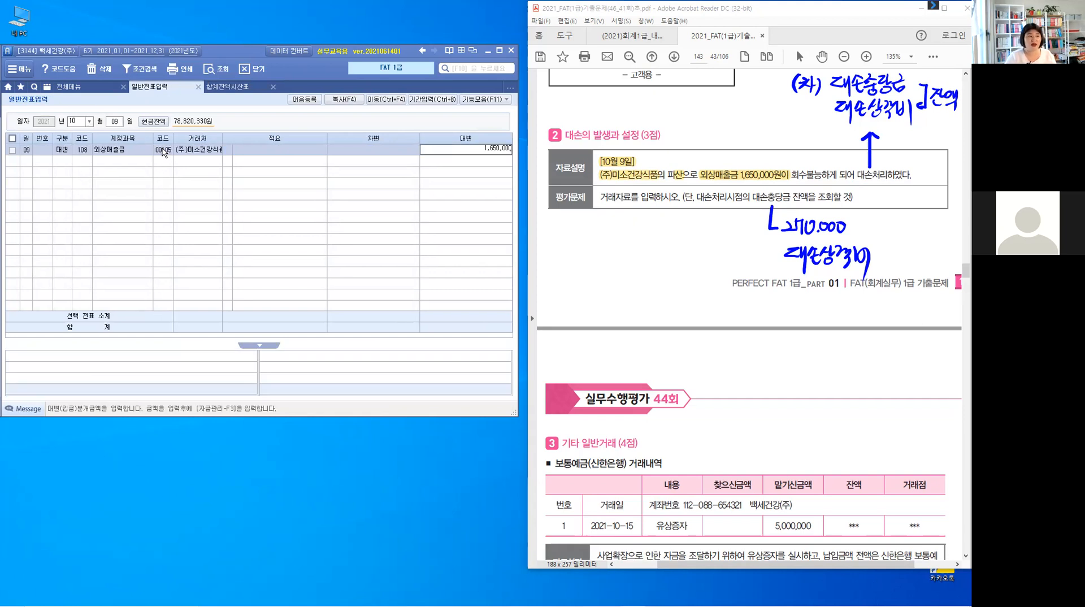
key(Return)
- Add a debit line for account 109 대손충당금 with an amount of 270,000
text(3)
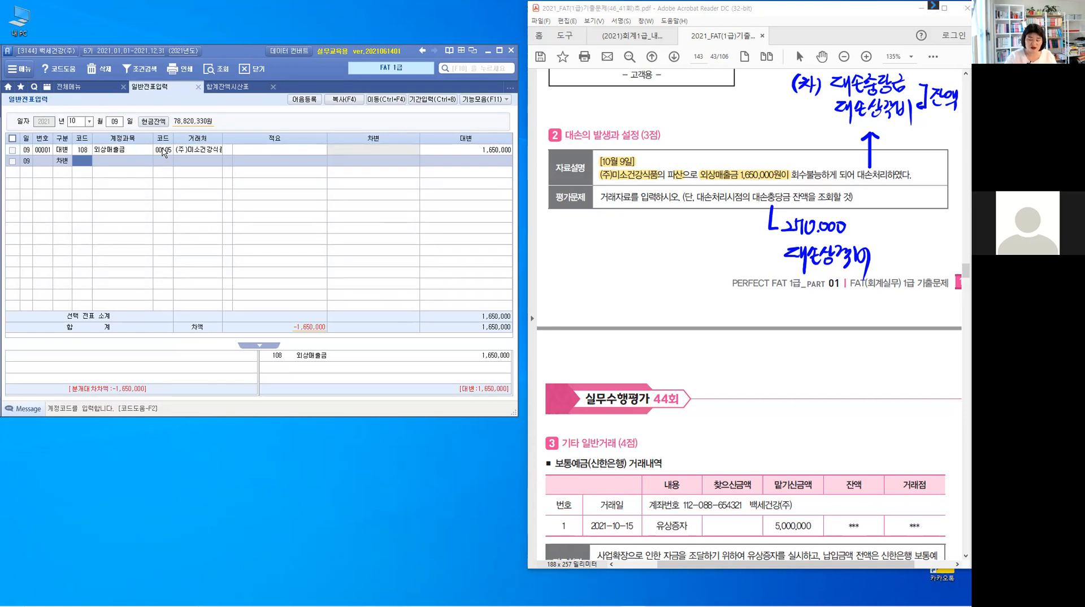
text(109)
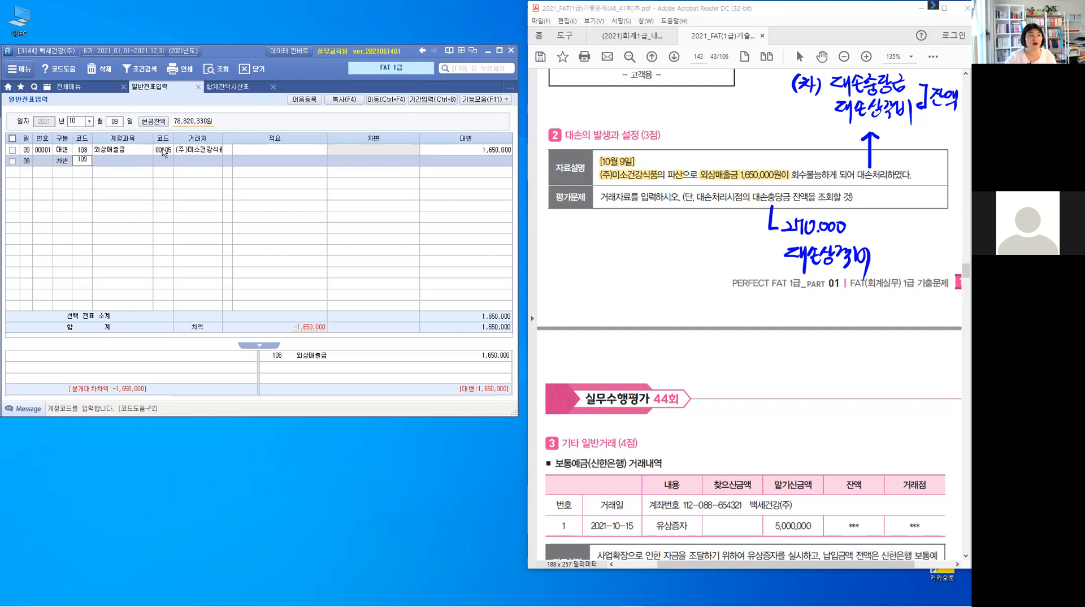
key(Return)
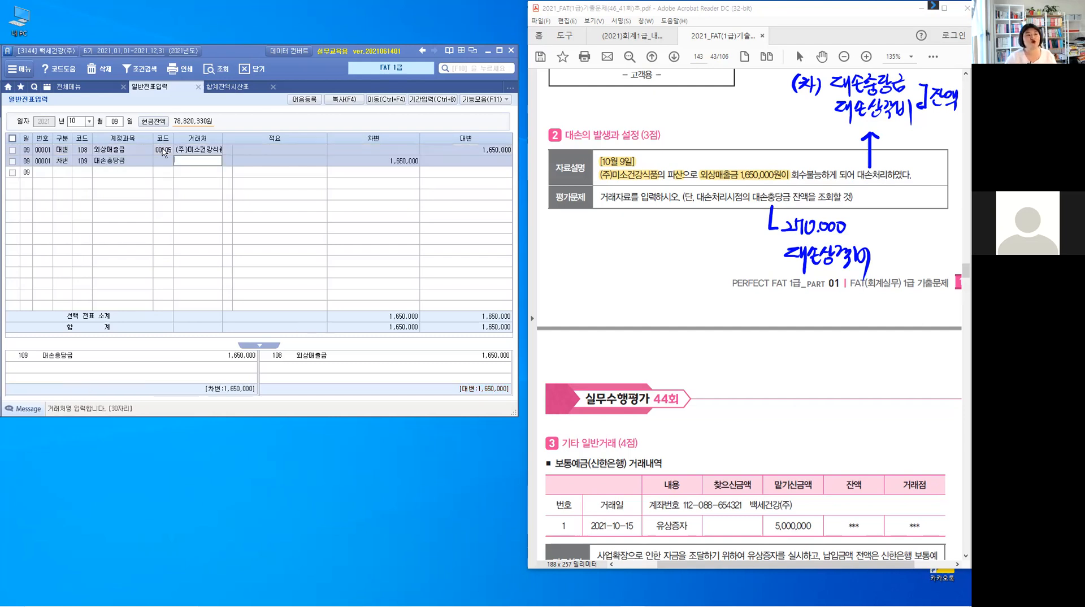
key(Return)
key(Return)
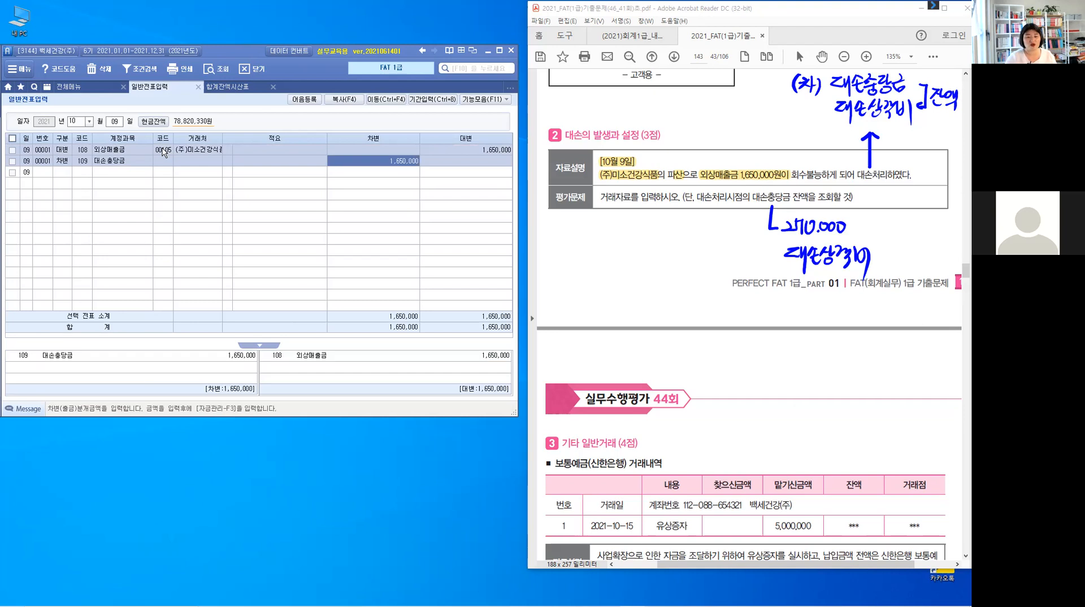
text(270000)
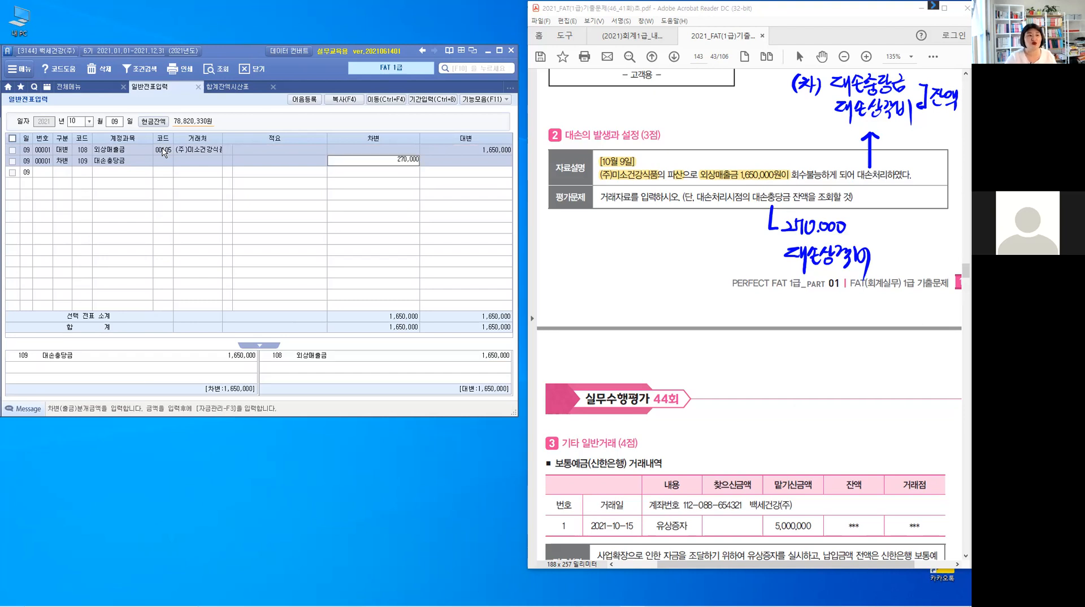
key(Return)
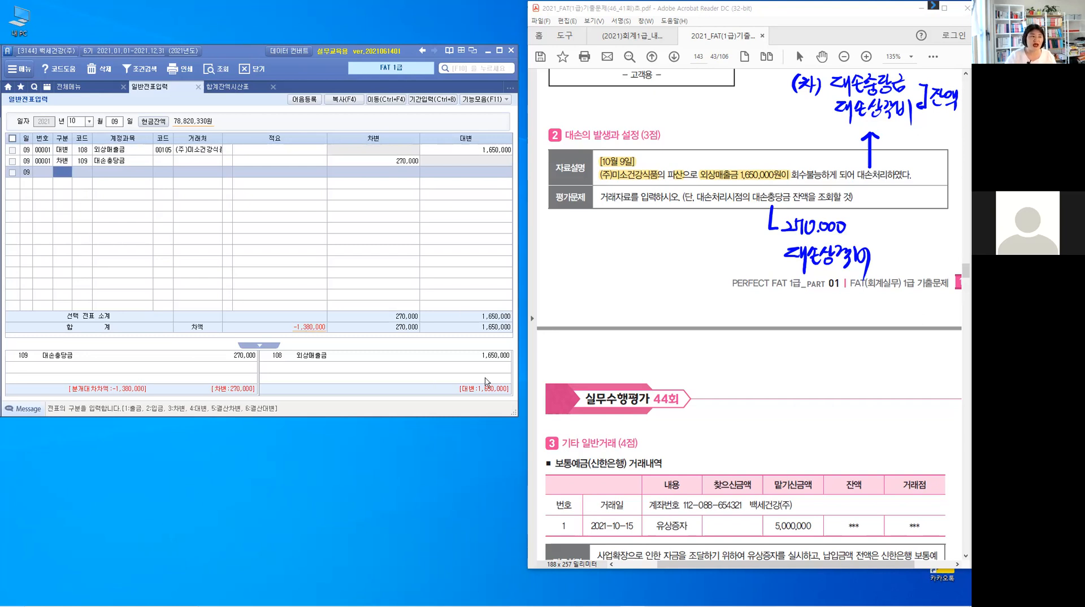
- Add another debit line and choose account 835 대손상각비 from the account code search
click(311, 335)
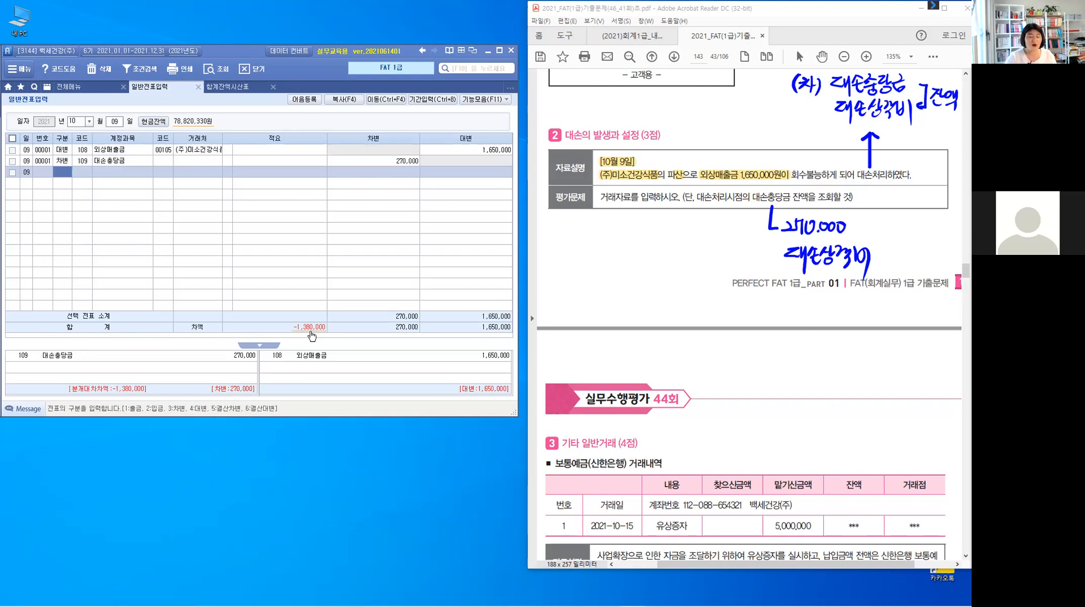
text(3)
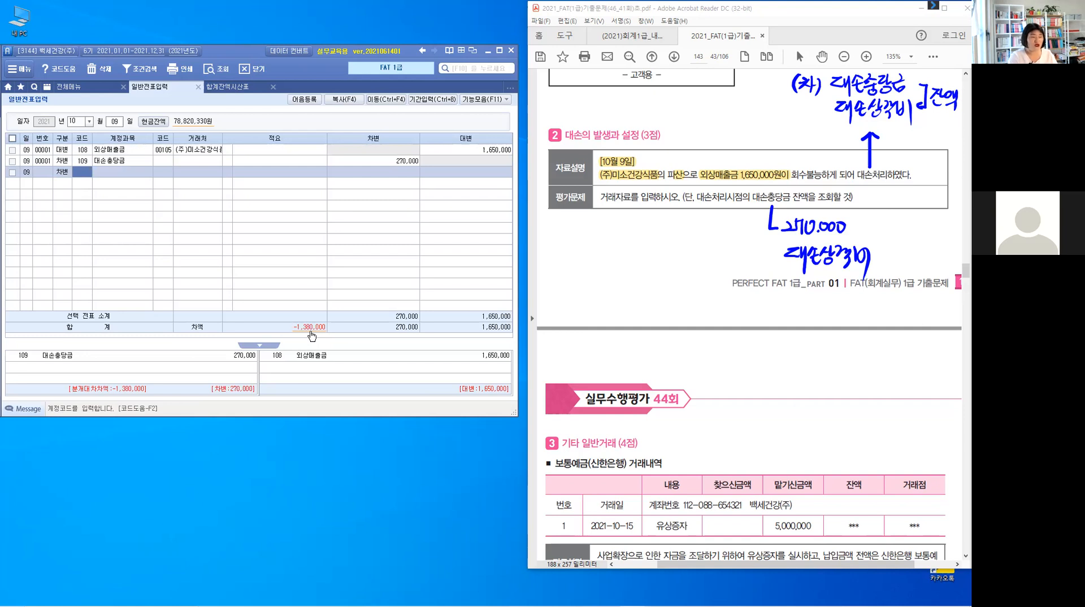
text(대)
key(BackSpace)
key(BackSpace)
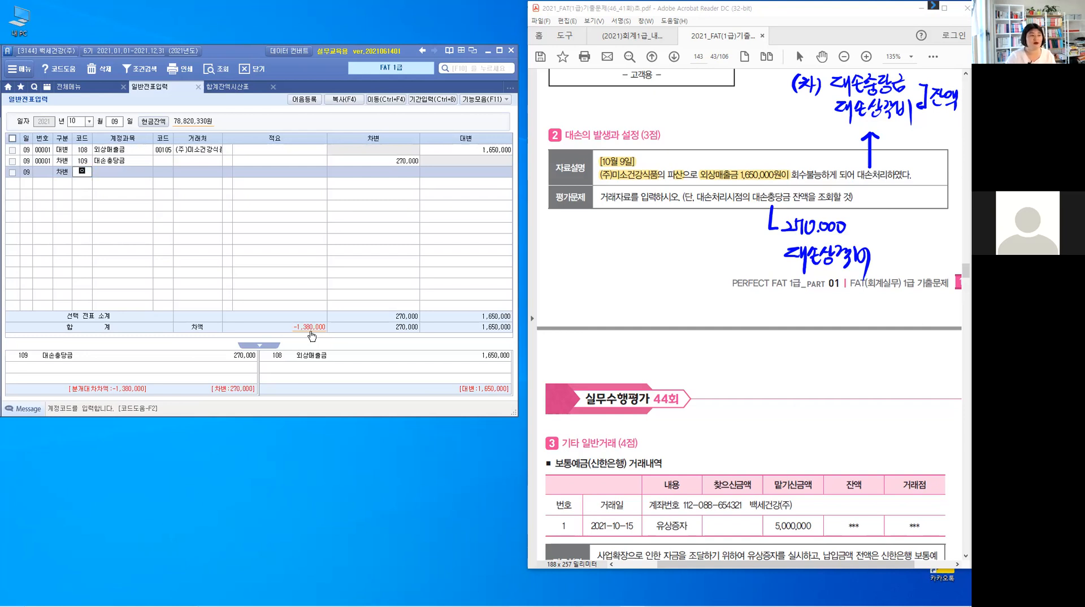
text(대소)
key(Return)
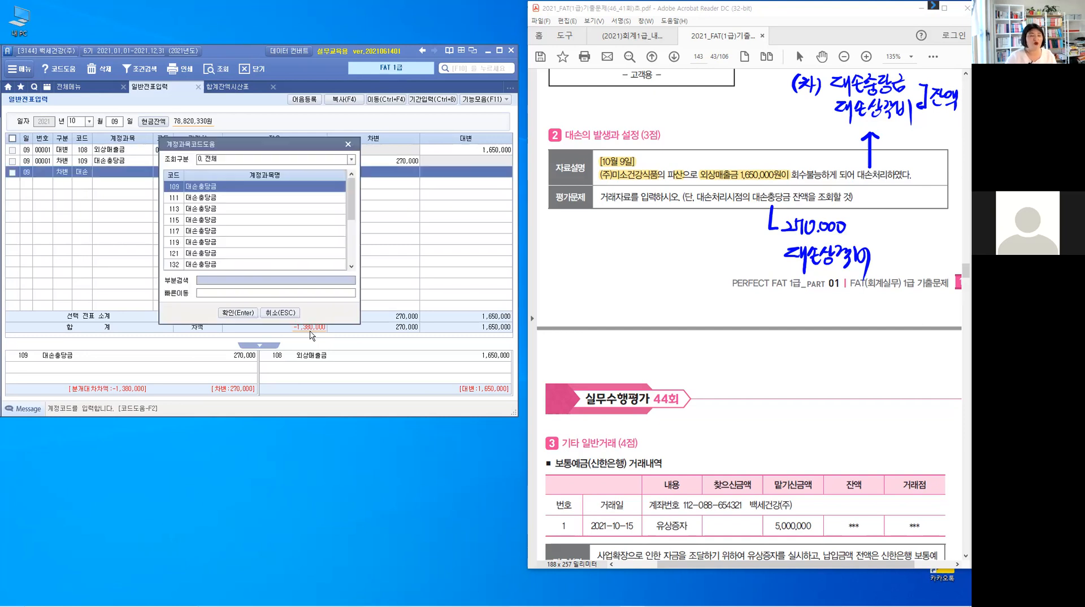
drag(352, 203, 355, 278)
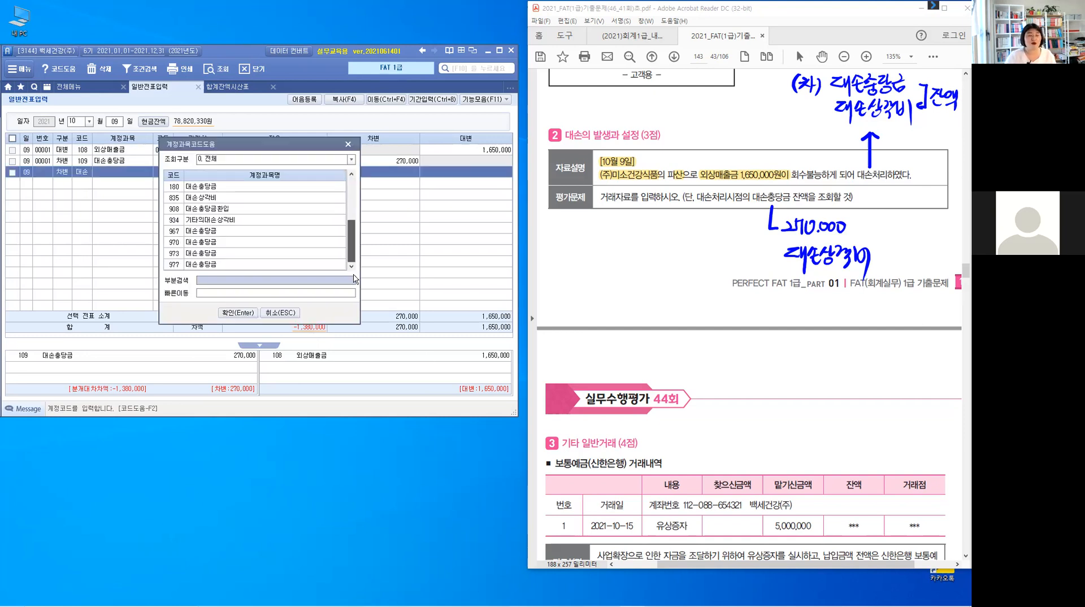
click(177, 201)
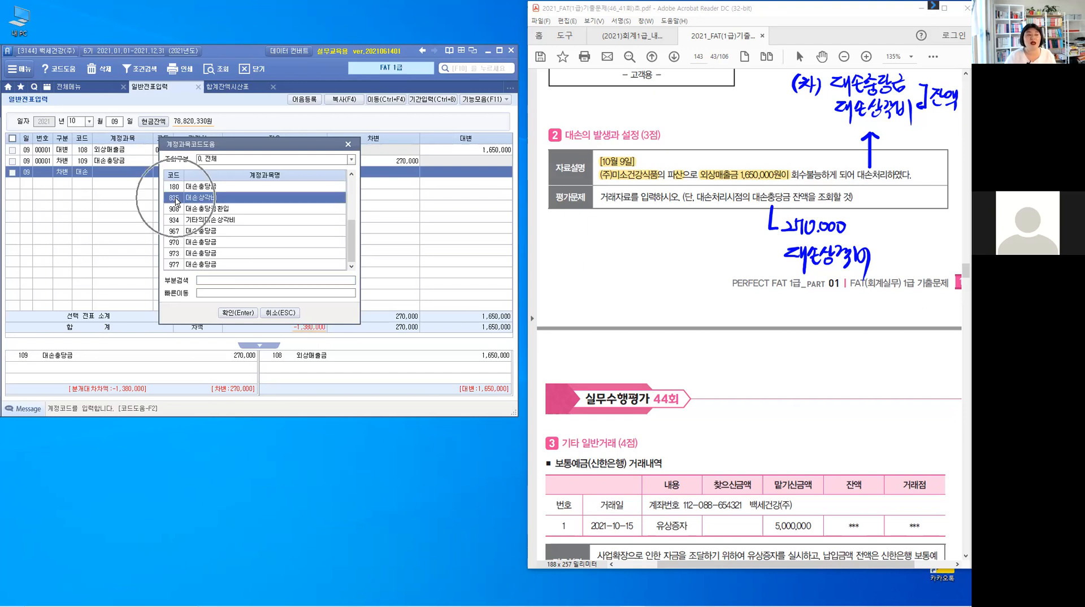
click(237, 312)
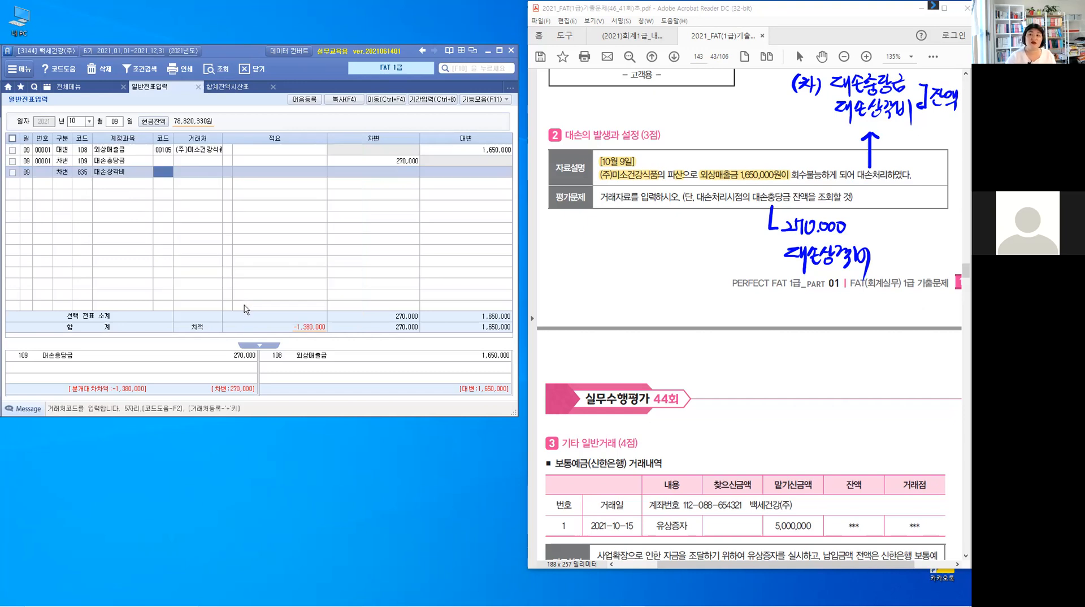
- Enter 1,380,000 as the 대손상각비 debit amount to balance the entry
key(Return)
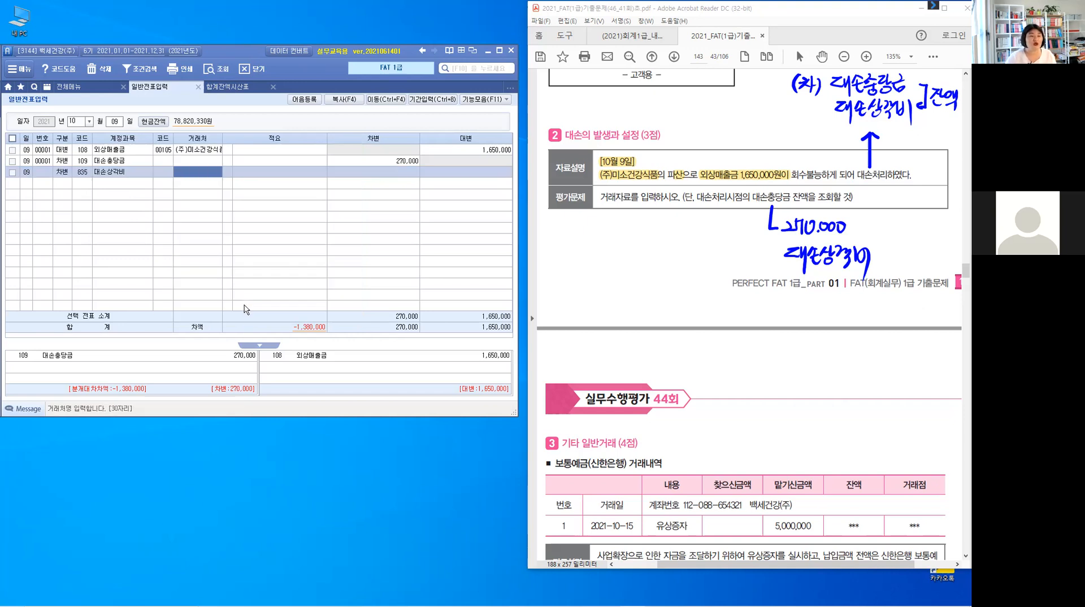
key(Return)
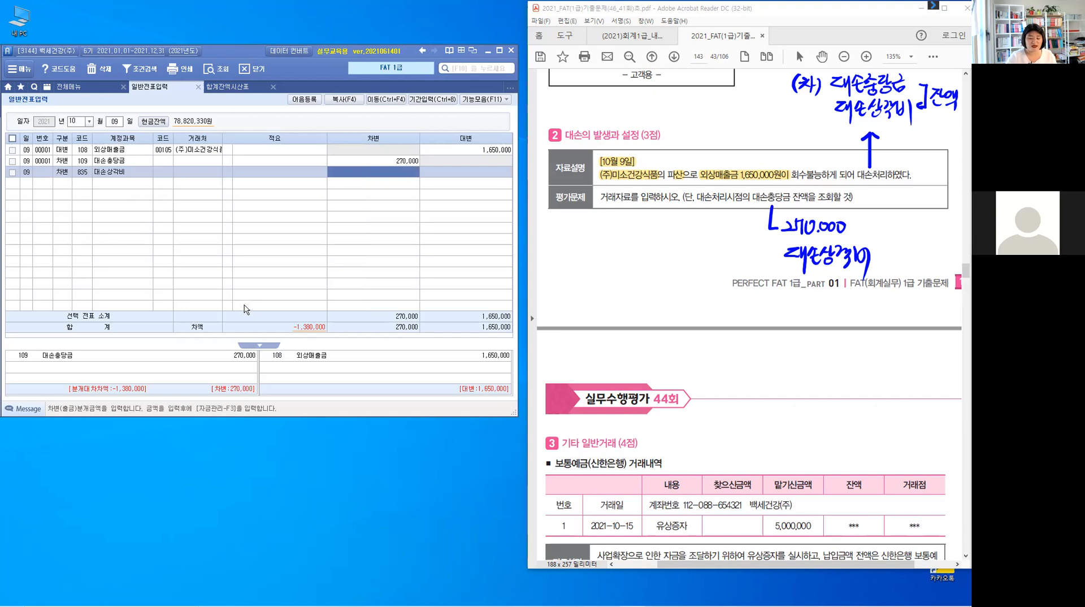
text(1,380,000)
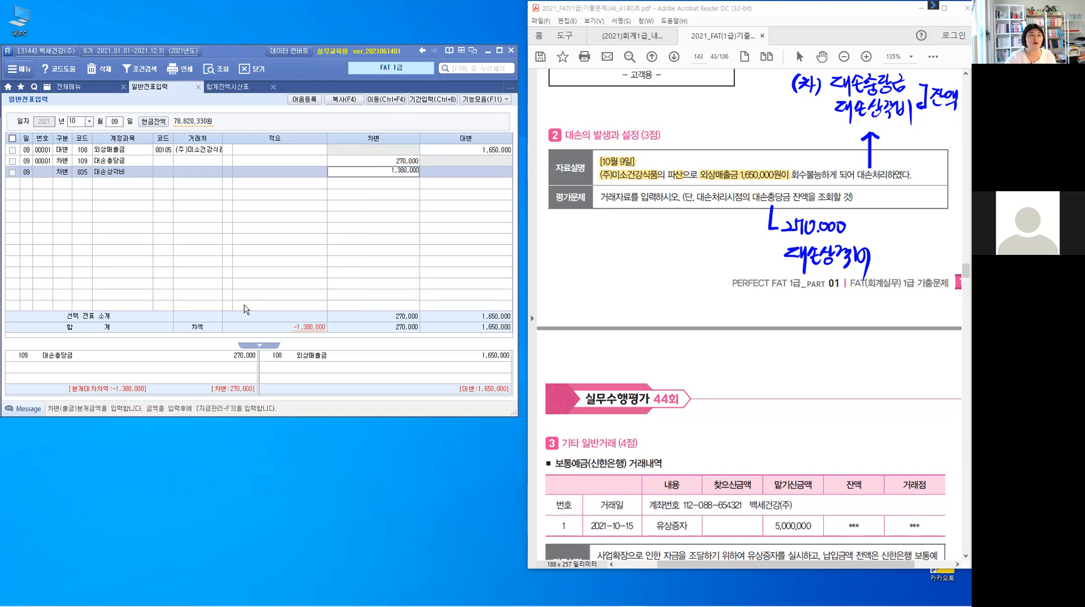
key(Return)
key(Up)
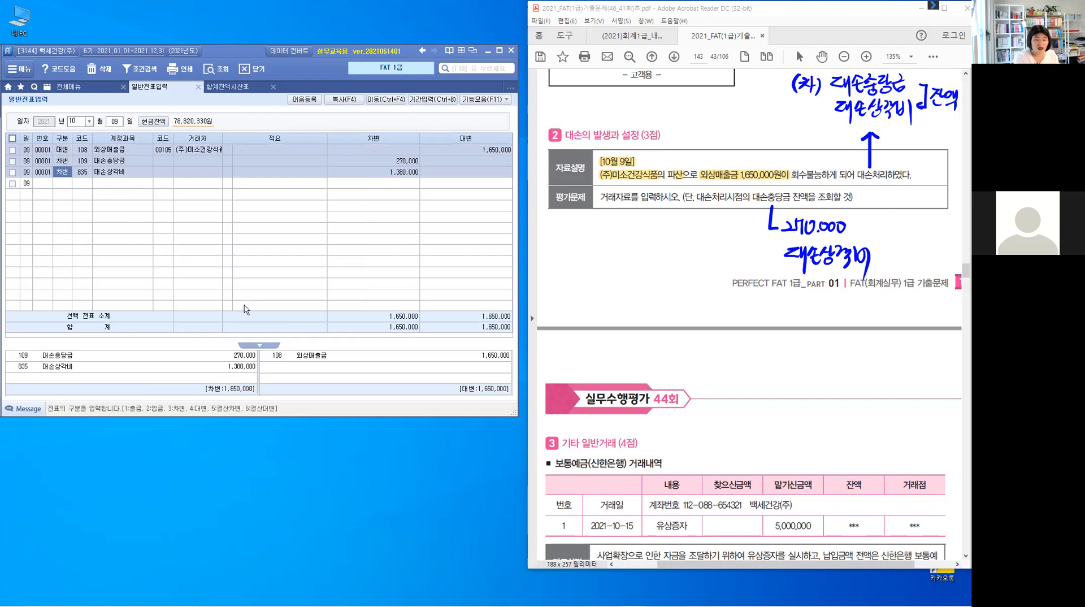
- Scroll to problem 3 in the PDF and highlight 보통예금(신한은행) in its transaction heading
key(Escape)
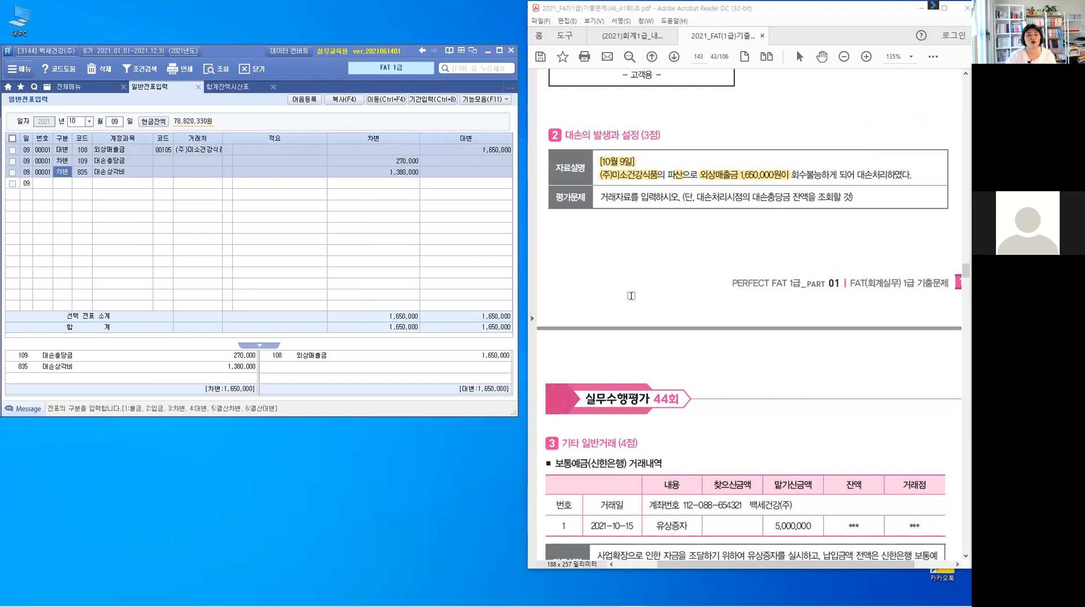
scroll(645, 298, down, 5)
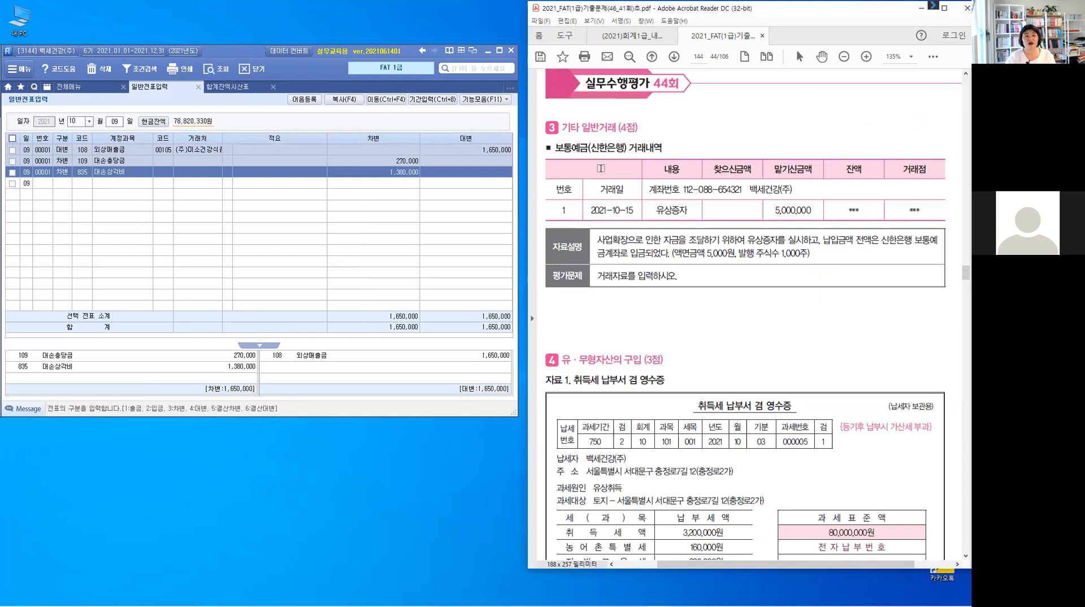
double_click(562, 146)
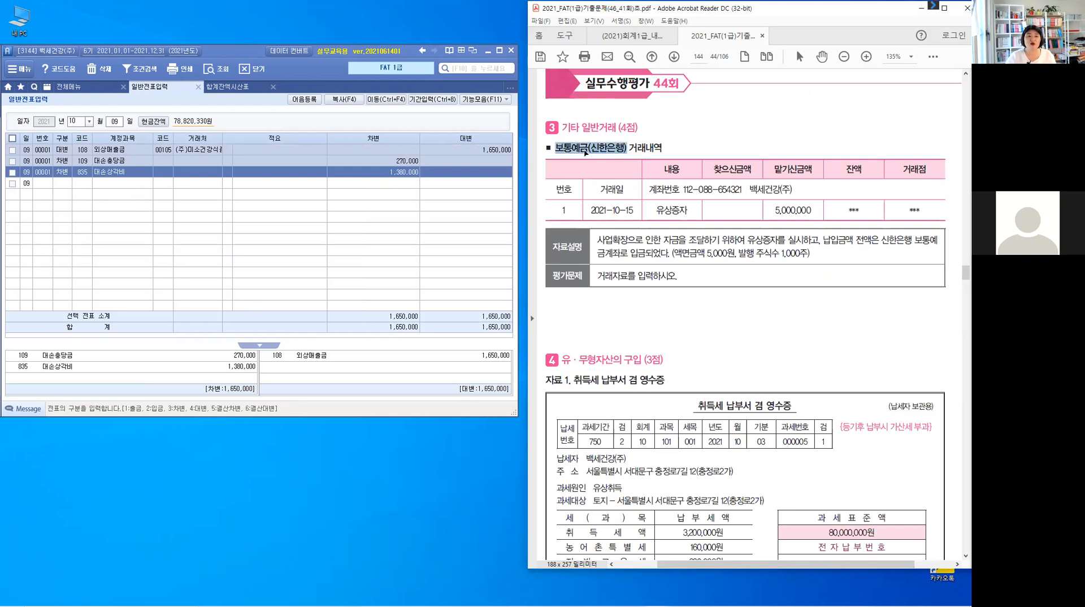
click(591, 151)
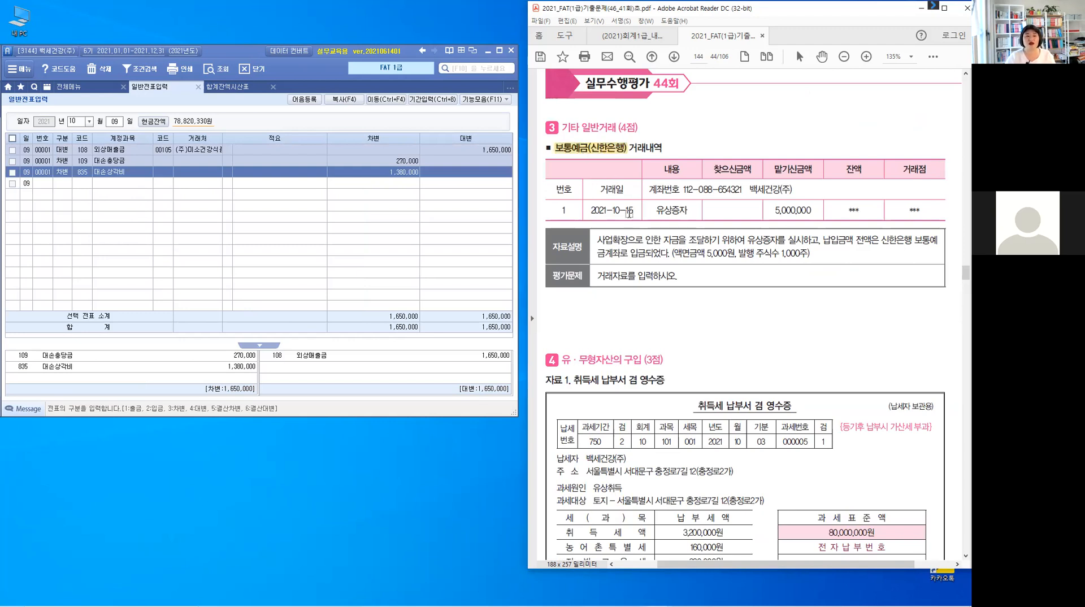
- Highlight the transaction date 2021-10-15, the deposit 5,000,000 and the par value in problem 3's data
drag(592, 210, 634, 210)
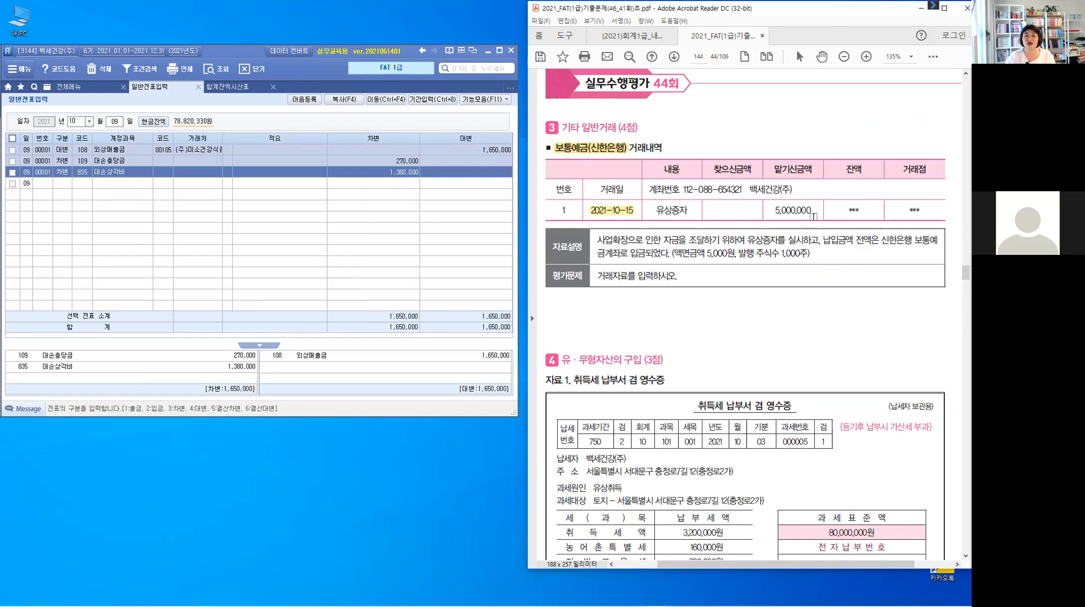
drag(776, 210, 812, 210)
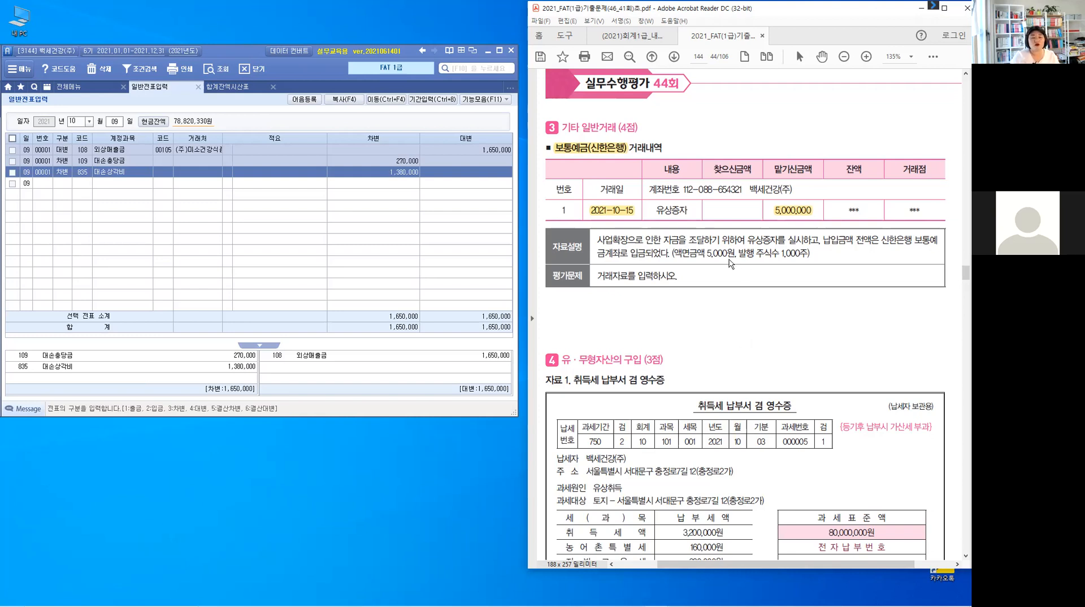
mouse_move(728, 258)
mouse_down()
mouse_move(728, 287)
mouse_move(778, 261)
mouse_up()
- Annotate the problem with a bracket and the handwritten note 5,000,000 (액면금액)
click(739, 311)
drag(739, 311, 738, 336)
click(754, 333)
drag(740, 322, 761, 325)
drag(769, 323, 778, 324)
click(785, 331)
drag(791, 323, 799, 324)
drag(807, 323, 817, 335)
drag(831, 321, 837, 327)
drag(842, 317, 843, 328)
drag(832, 330, 855, 327)
drag(858, 321, 864, 321)
drag(865, 316, 865, 329)
drag(858, 329, 877, 325)
drag(866, 328, 887, 323)
drag(891, 322, 894, 331)
drag(898, 318, 898, 333)
drag(886, 333, 897, 338)
drag(902, 319, 904, 342)
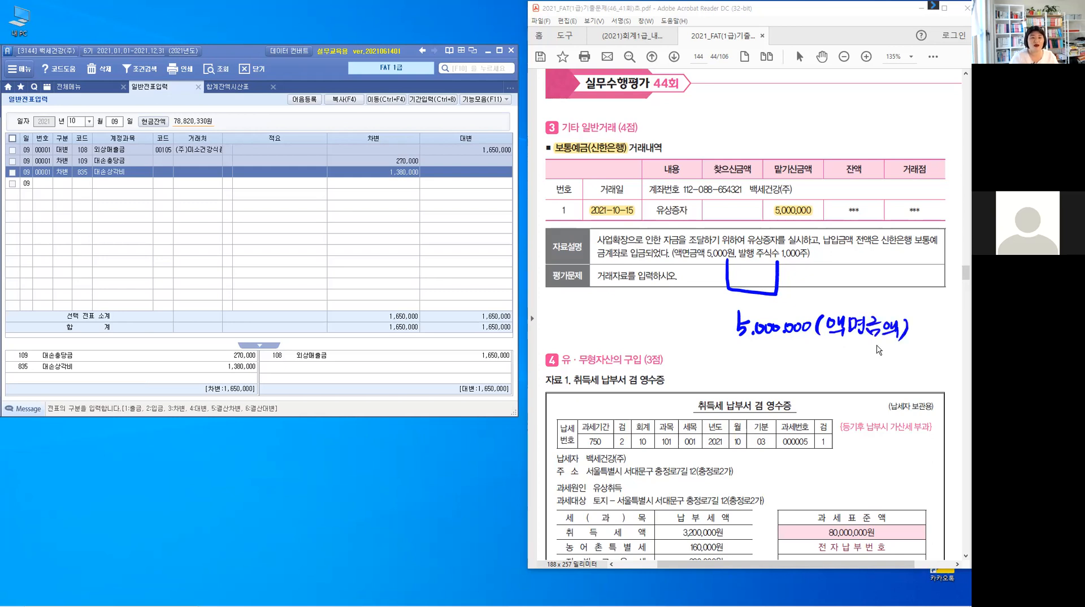
- Write 입금 above the 맡기신금액 column and 액면발행 beside the transaction description
drag(809, 131, 797, 156)
drag(821, 121, 820, 130)
drag(827, 119, 828, 136)
drag(819, 138, 820, 150)
mouse_move(829, 138)
mouse_down()
mouse_move(820, 149)
mouse_move(841, 133)
mouse_up()
drag(830, 138, 848, 136)
drag(835, 141, 846, 149)
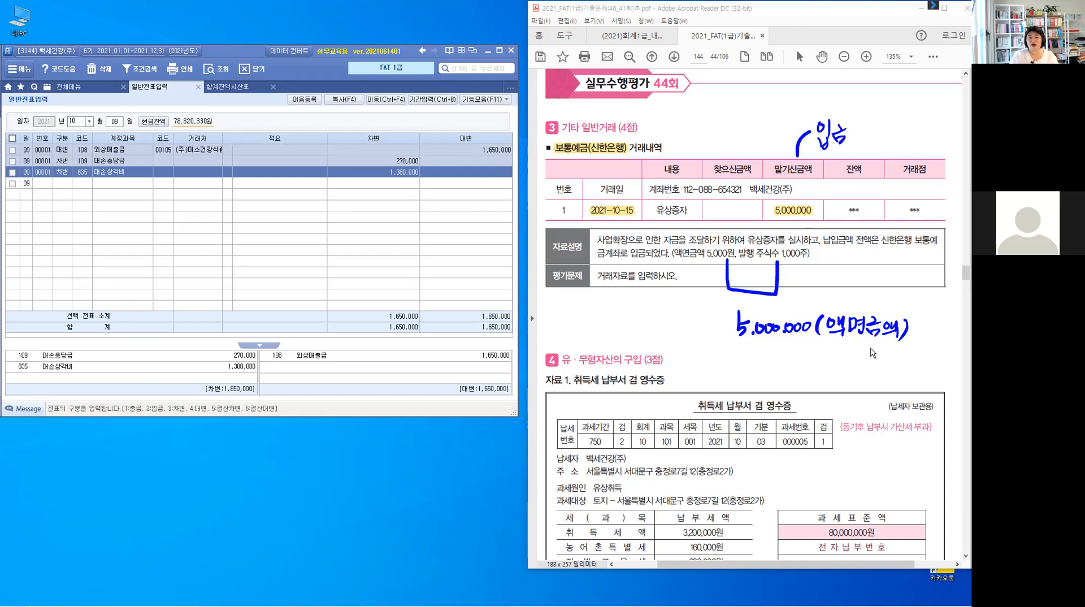
drag(833, 250, 837, 259)
drag(838, 254, 842, 253)
drag(843, 246, 842, 265)
drag(848, 251, 854, 259)
drag(856, 249, 860, 248)
drag(856, 256, 863, 264)
drag(869, 248, 885, 261)
drag(893, 249, 890, 264)
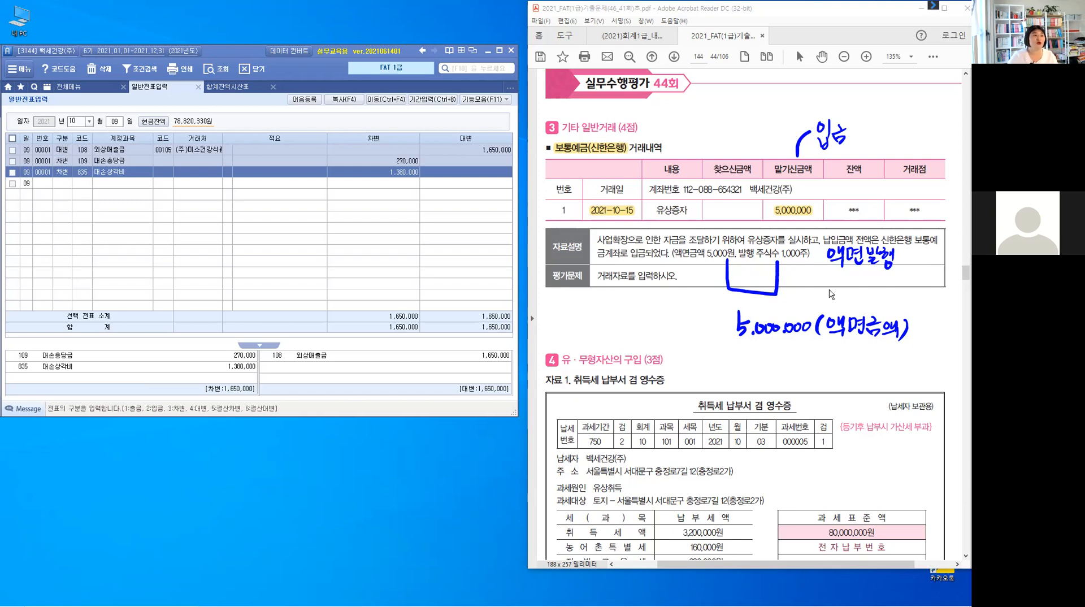
- Switch the voucher date to October 15 and add a debit line for account 103 보통예금
click(116, 122)
text(15)
key(Return)
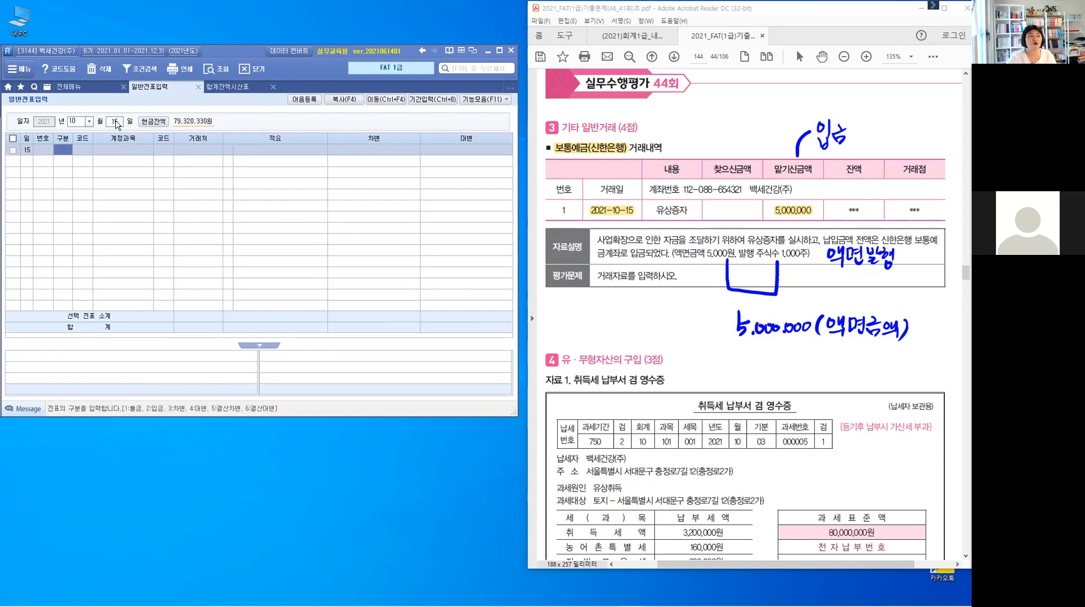
text(3)
key(Return)
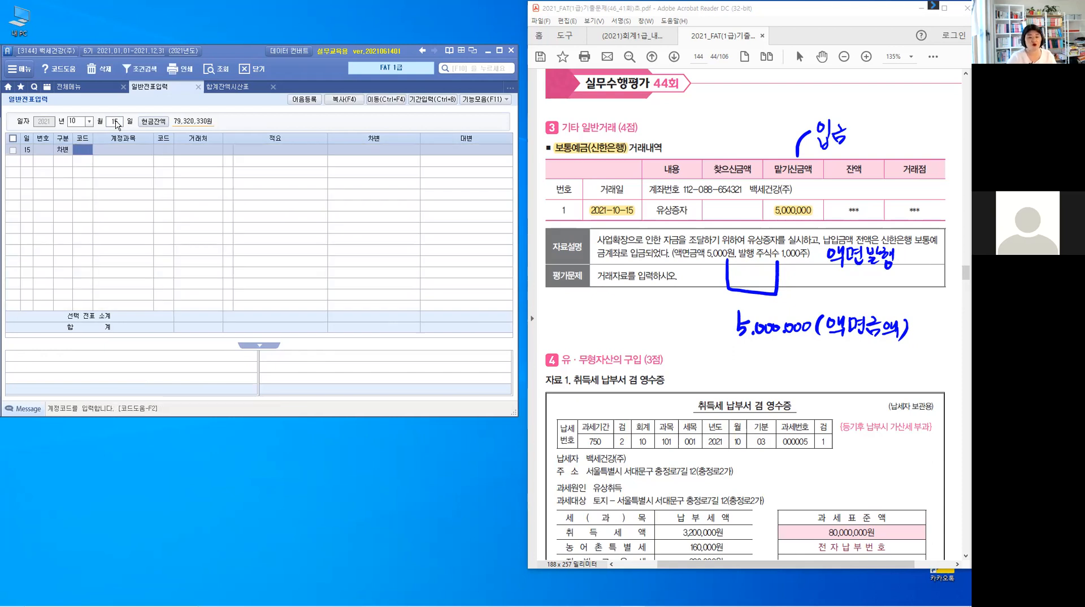
text(103)
key(Return)
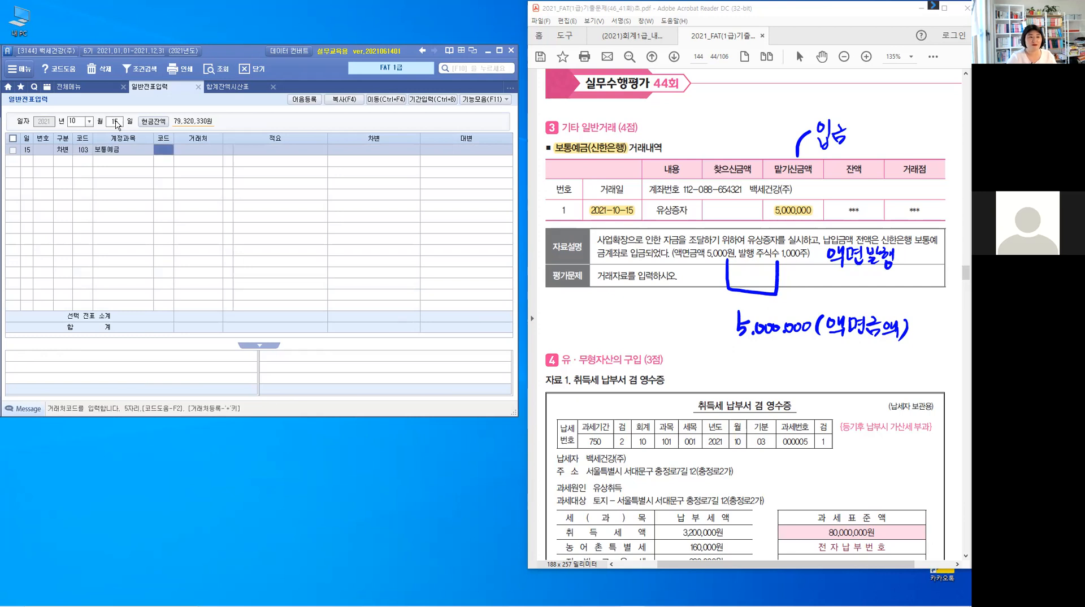
- Choose 98001 신한은행(보통) as the counterparty from the counterparty code search
text(시ㅕ)
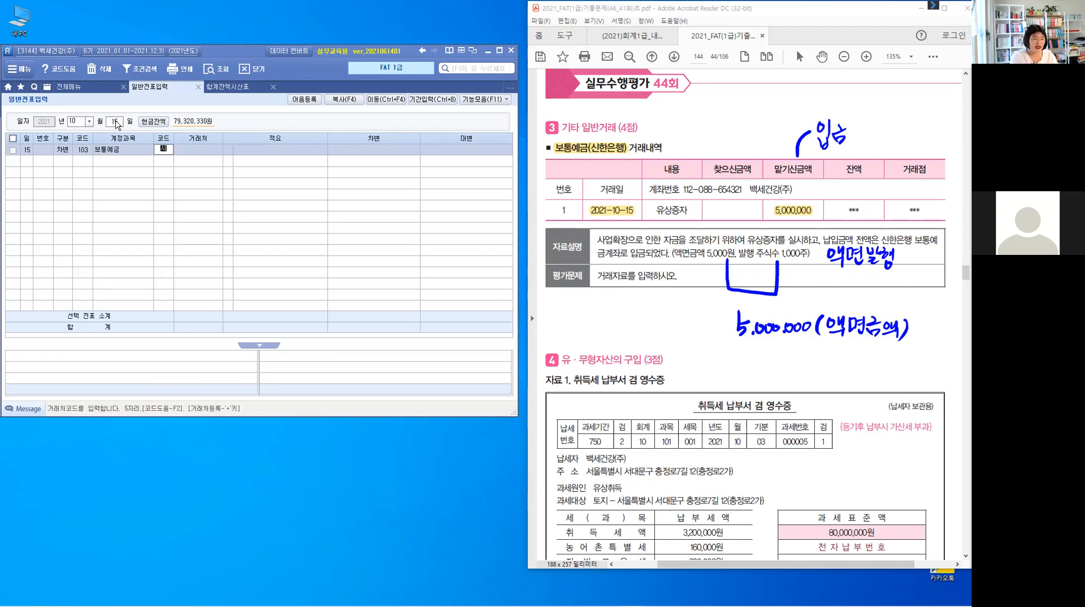
key(BackSpace)
key(BackSpace)
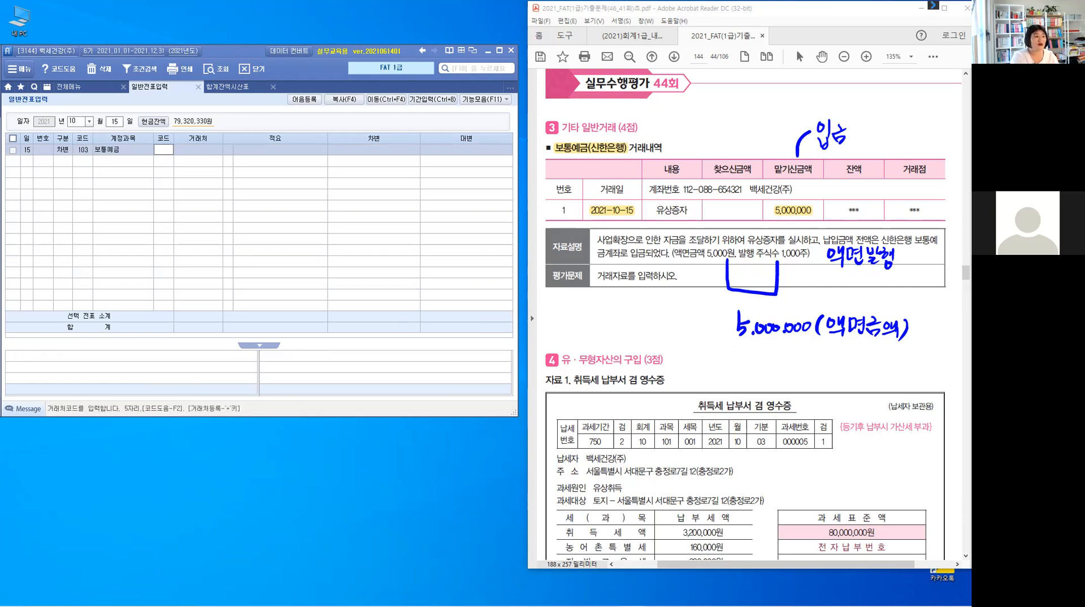
key(F2)
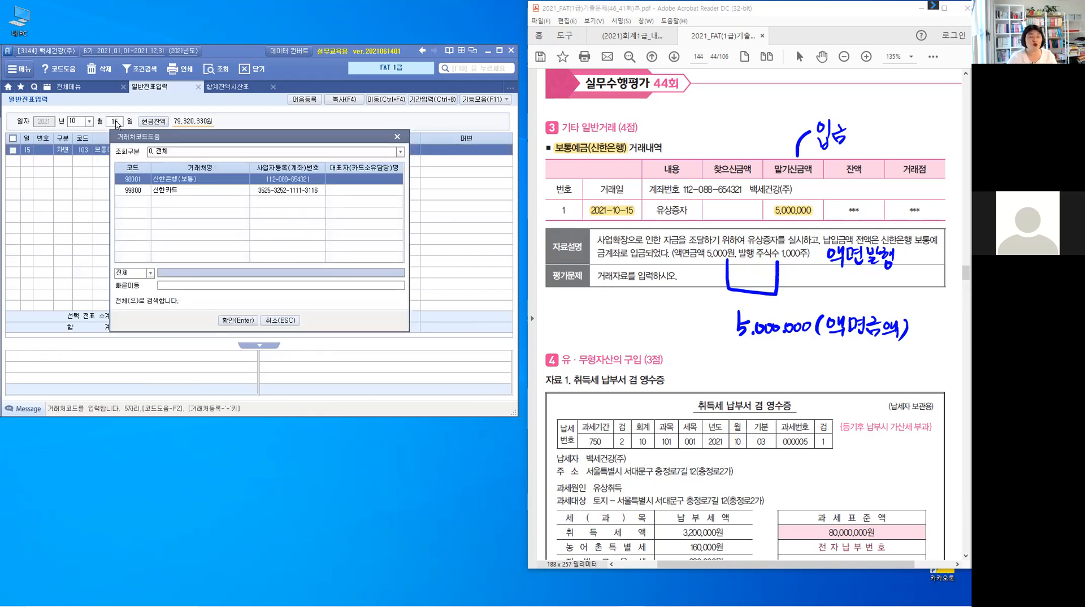
key(Return)
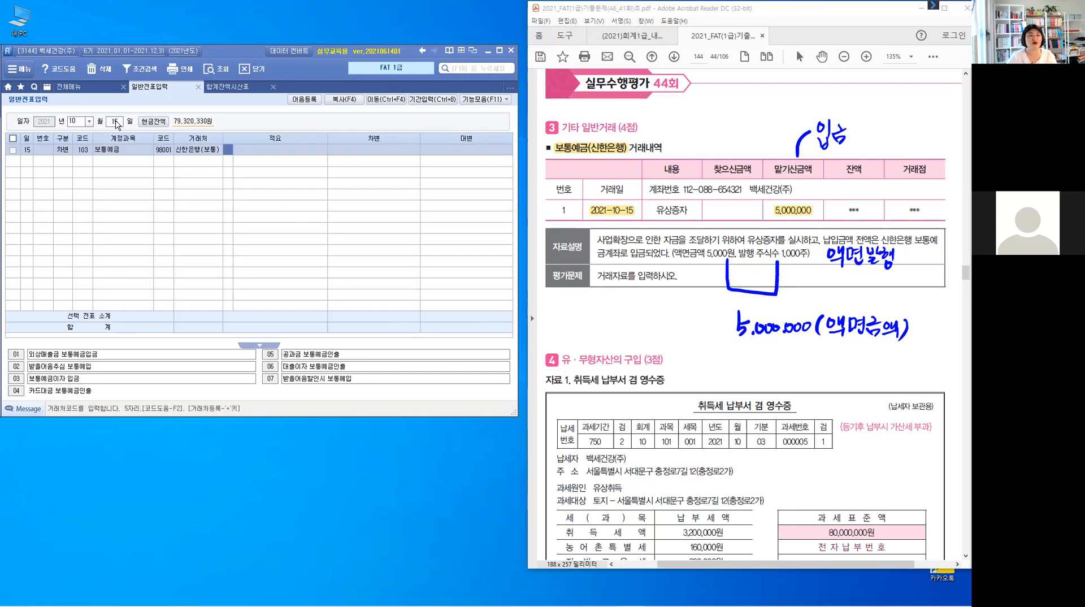
- Enter 5,000,000 as the 보통예금 debit amount
key(Return)
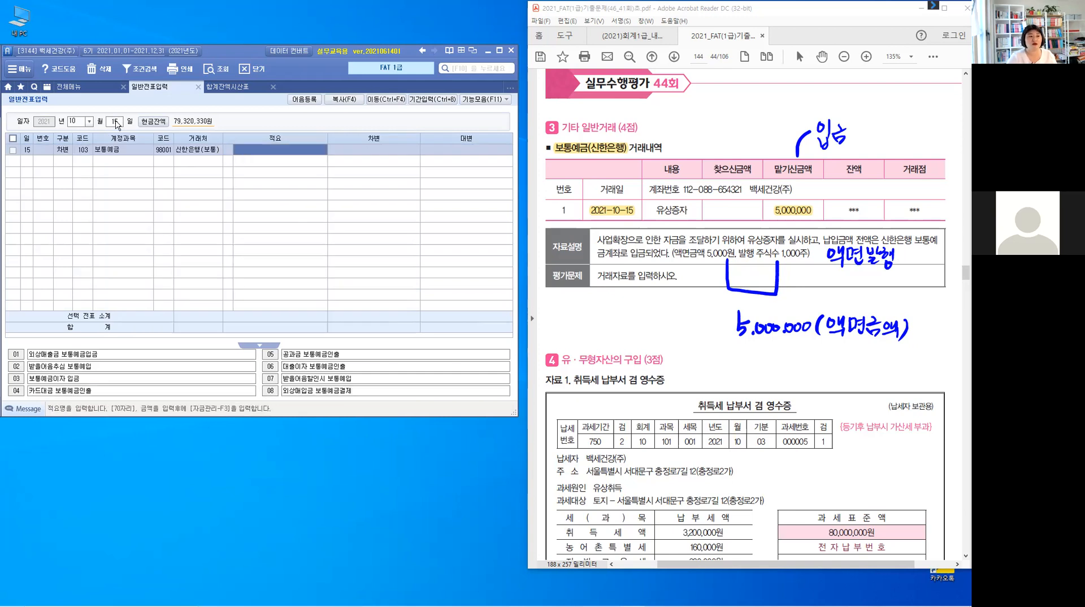
key(Return)
text(5000000)
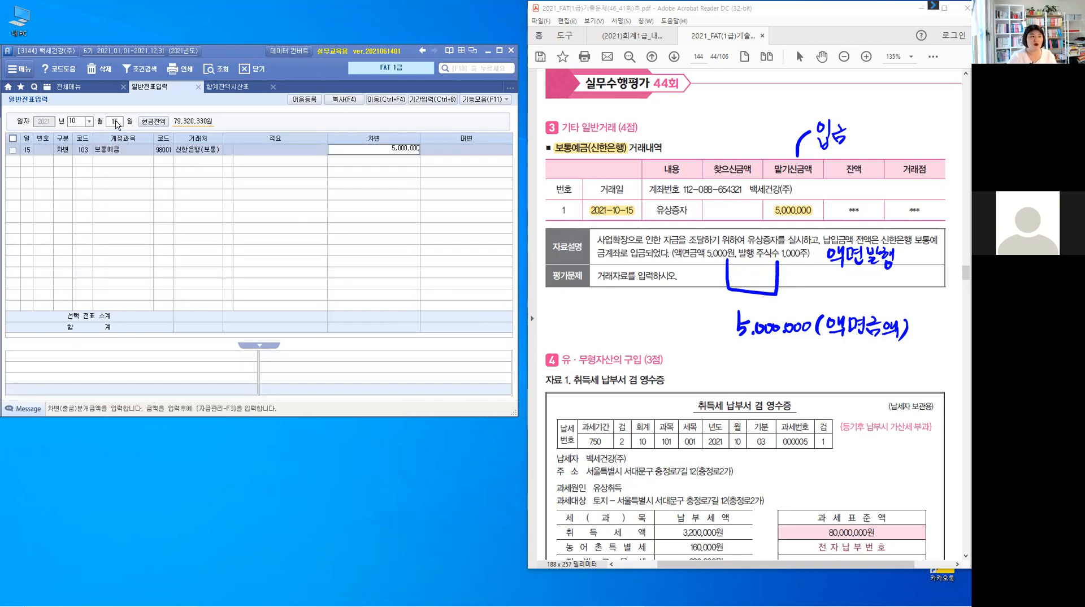
key(Return)
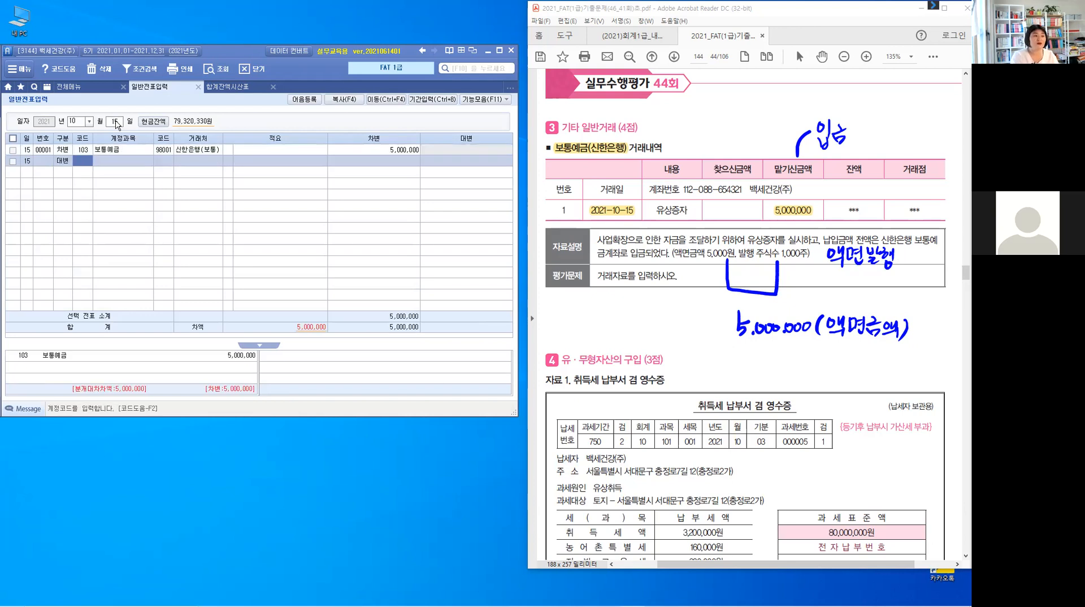
- Add a credit line for account 331 자본금 found by searching 자본, with 5,000,000
text(잡)
text(본)
key(Return)
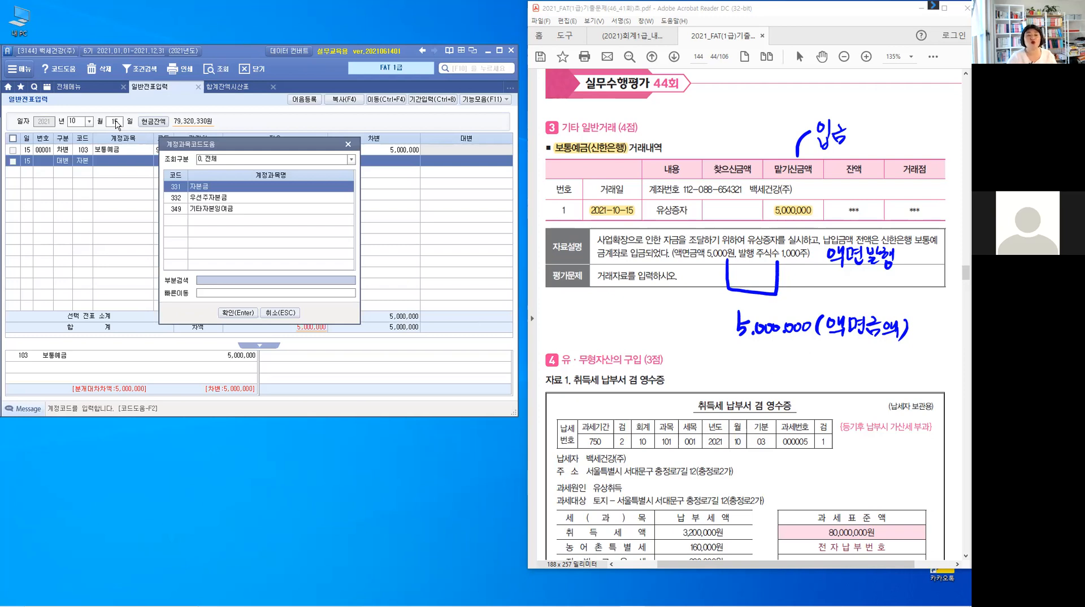
key(Return)
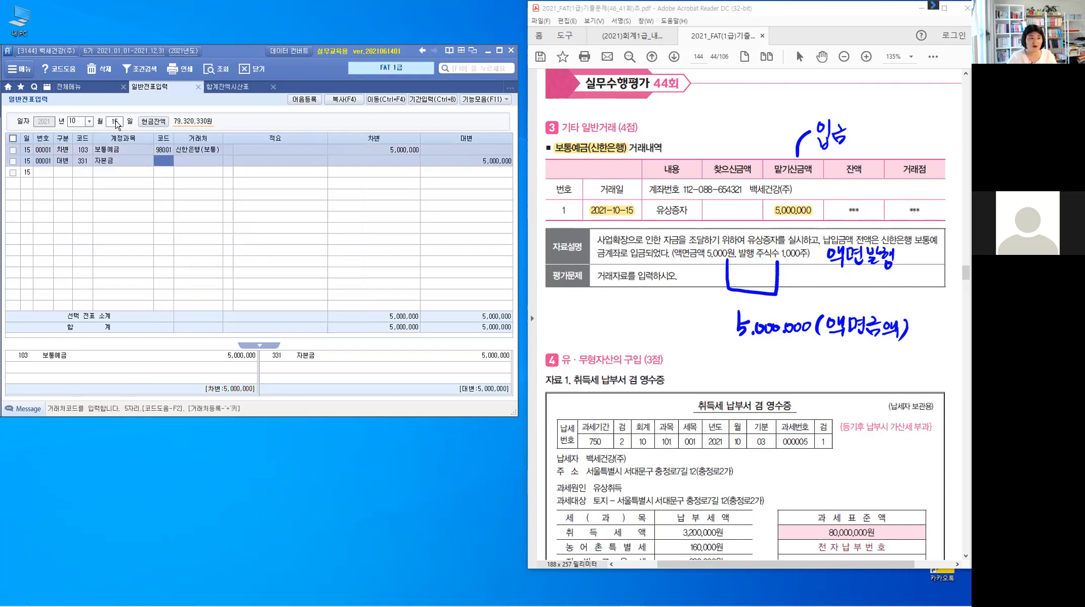
key(Return)
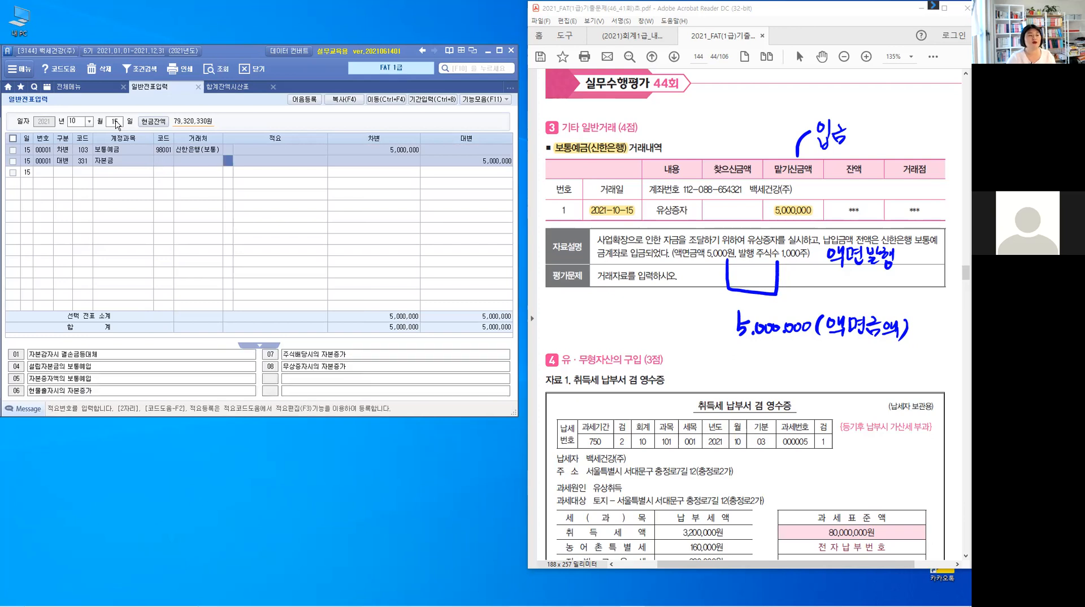
key(Return)
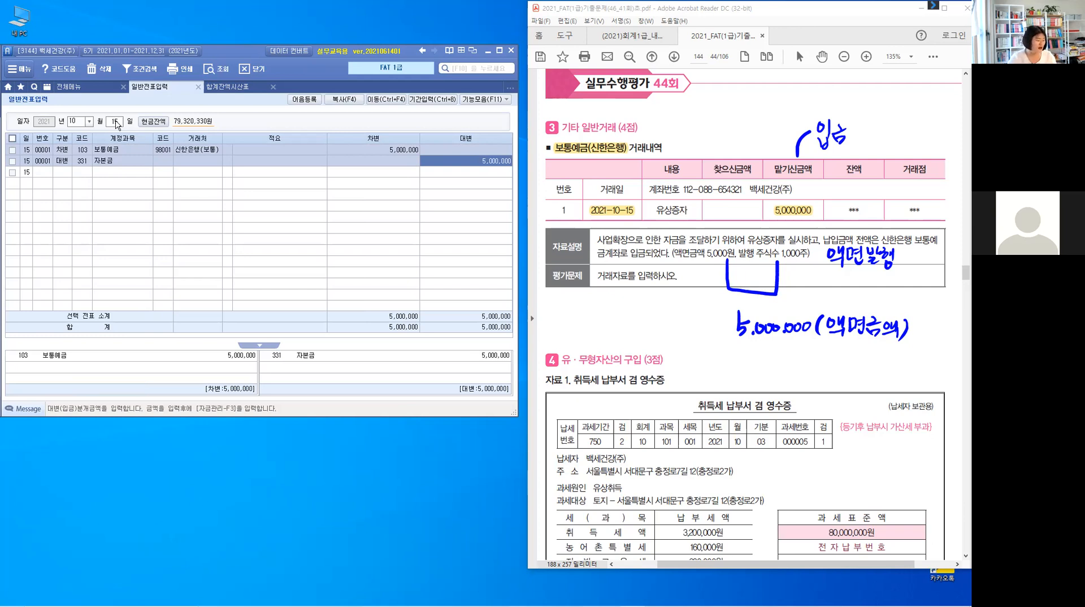
key(Return)
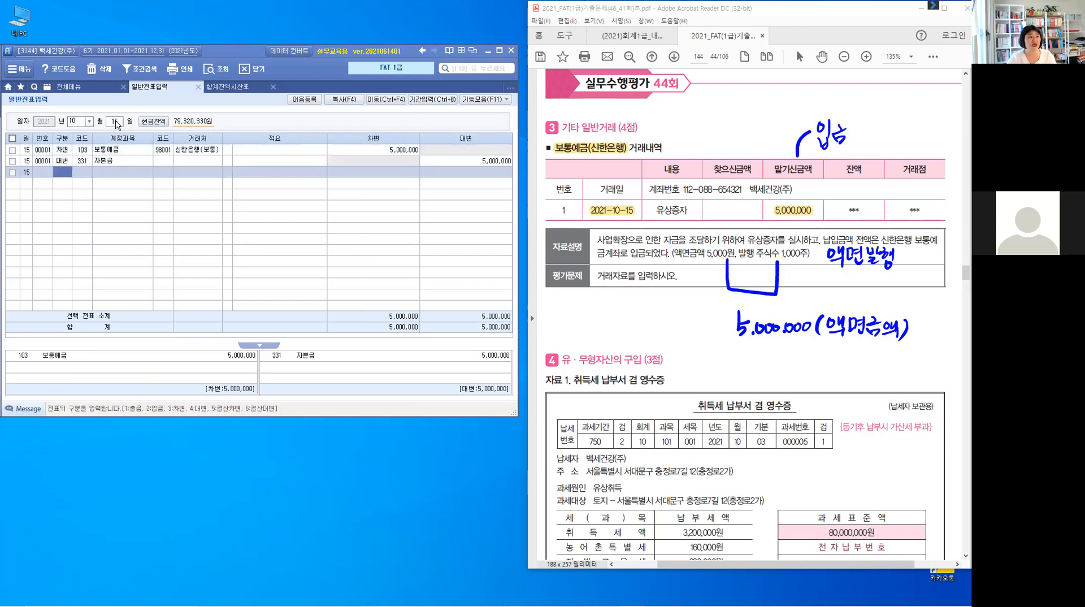
key(Up)
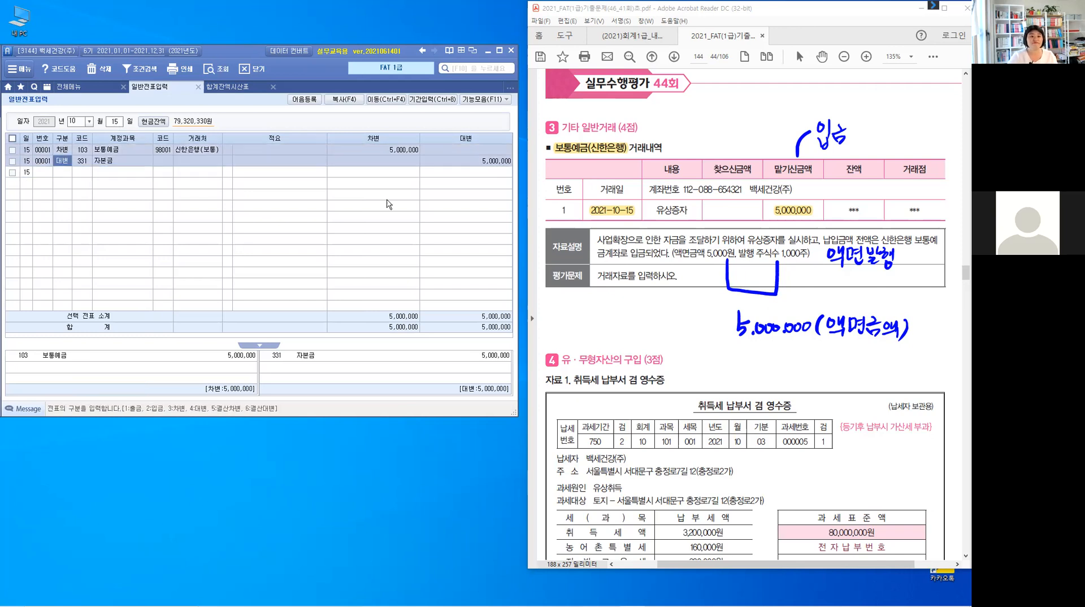
click(655, 338)
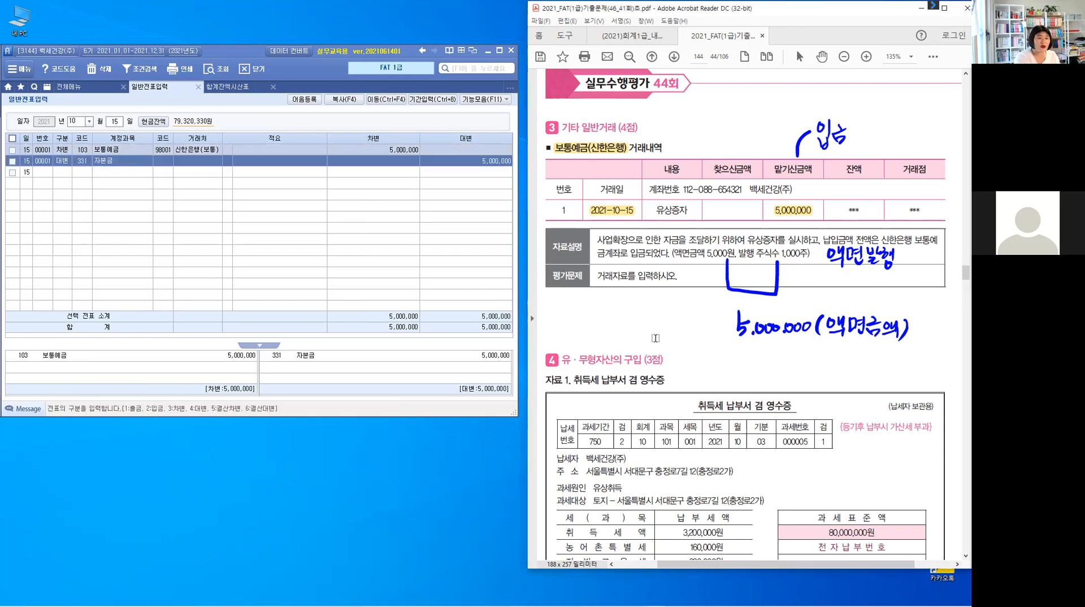
key(Escape)
- Scroll to problem 4's bank transaction and highlight 보통예금(신한은행), 2021-10-20, 3,680,000, 토지 and 취득세 등 구입 부대비용
scroll(663, 314, down, 5)
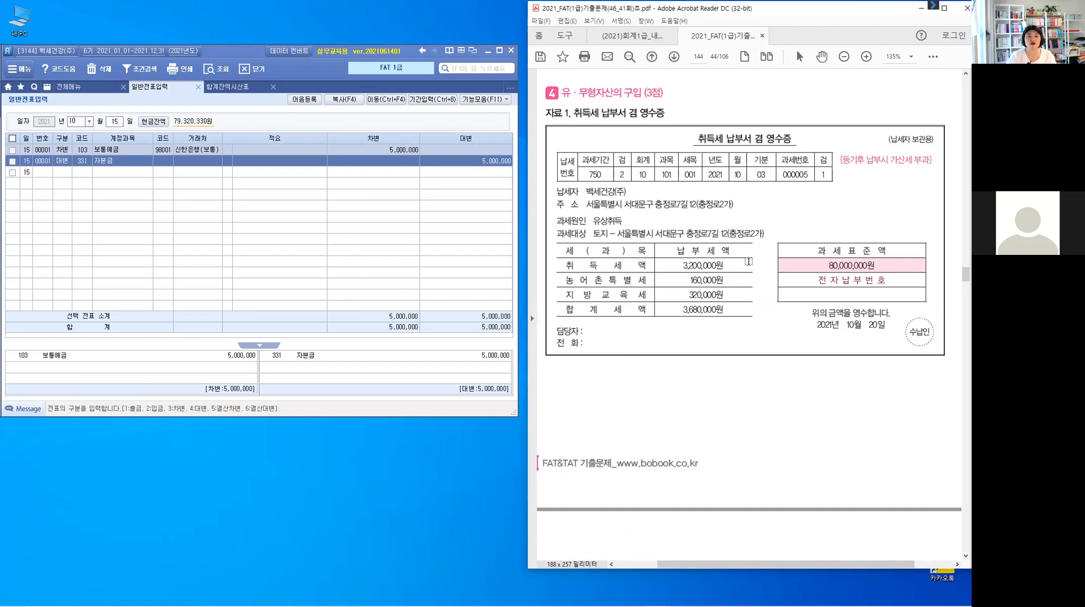
scroll(751, 330, down, 5)
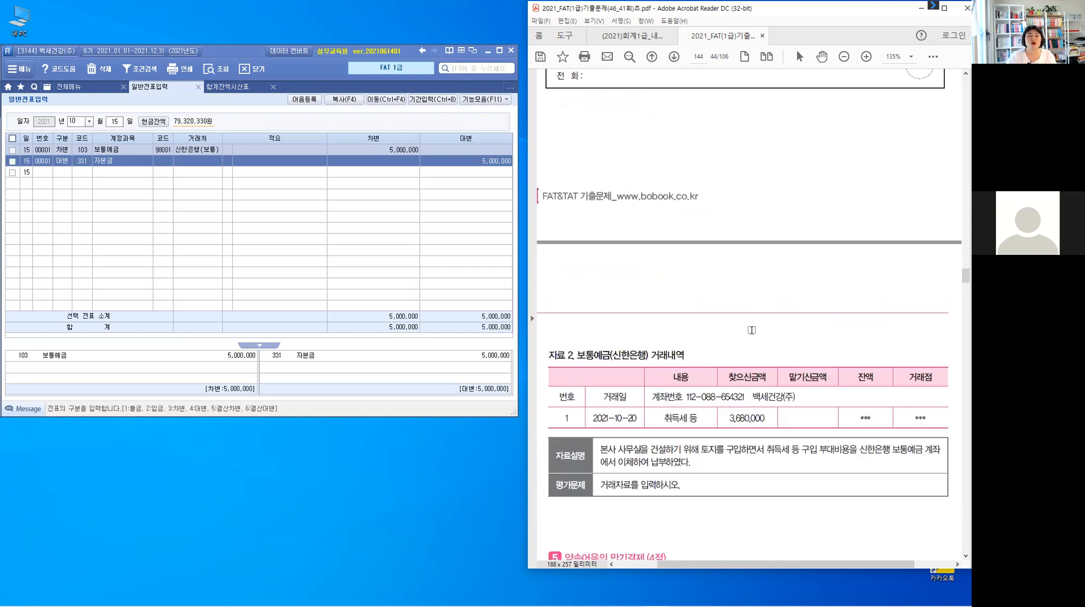
scroll(751, 330, down, 2)
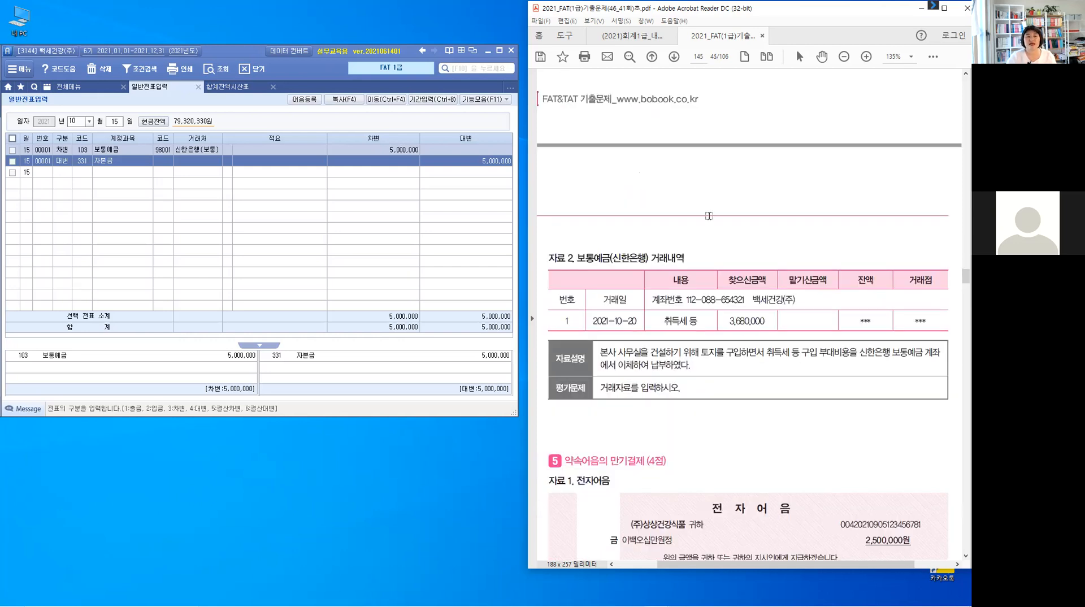
scroll(710, 216, up, 6)
scroll(731, 375, down, 1)
scroll(637, 358, down, 4)
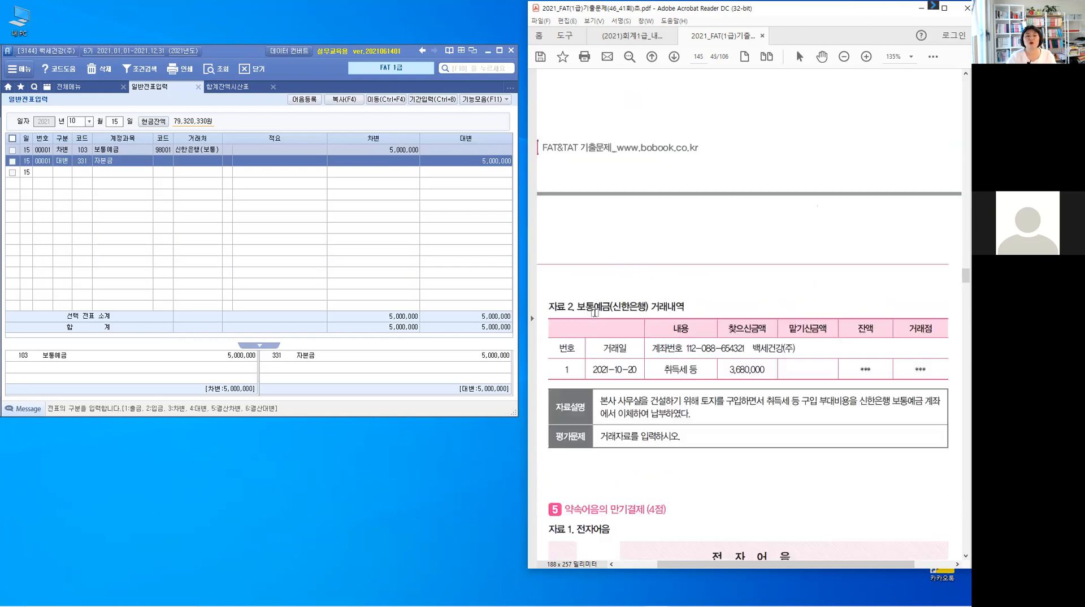
double_click(637, 310)
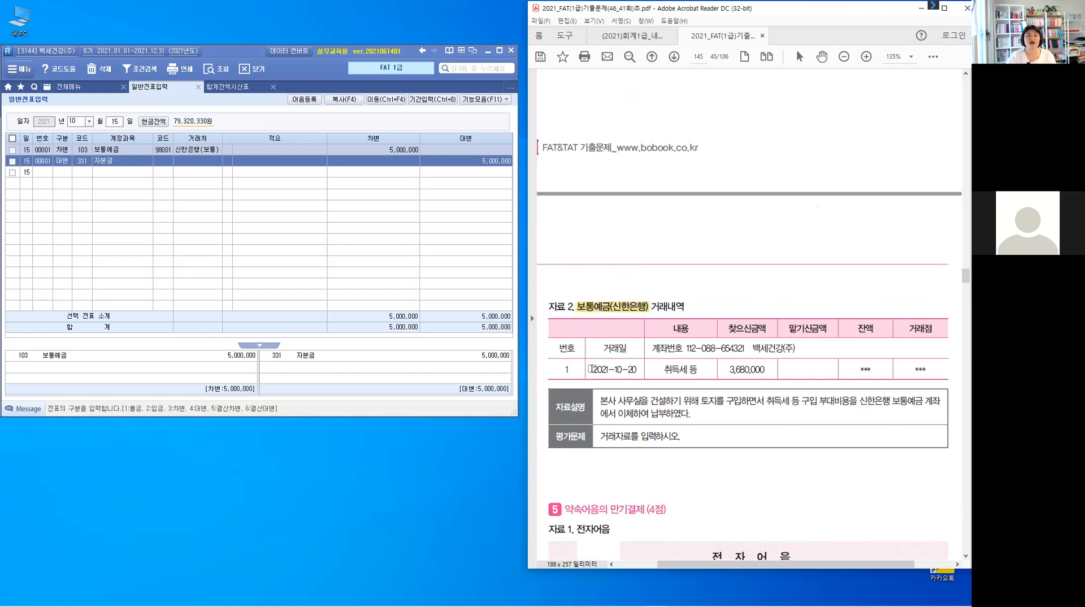
drag(590, 370, 638, 370)
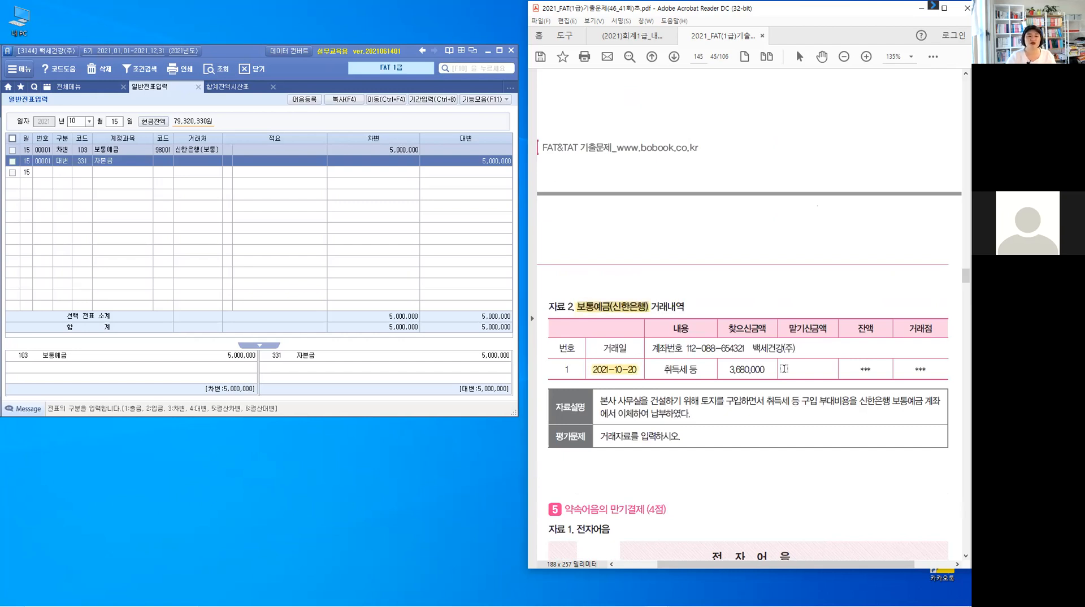
drag(768, 370, 726, 370)
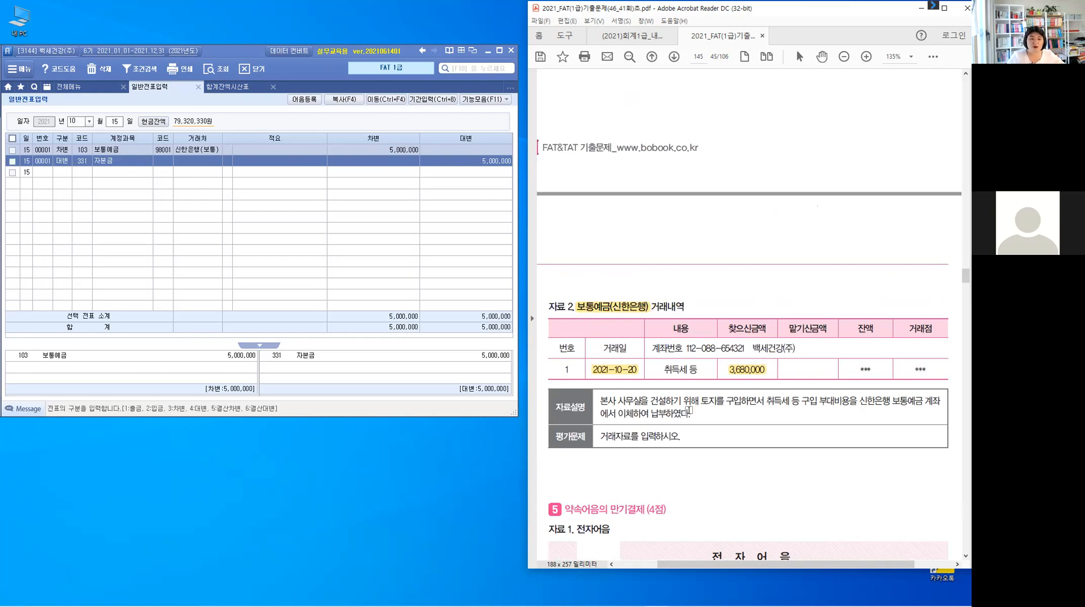
drag(701, 402, 715, 403)
click(722, 424)
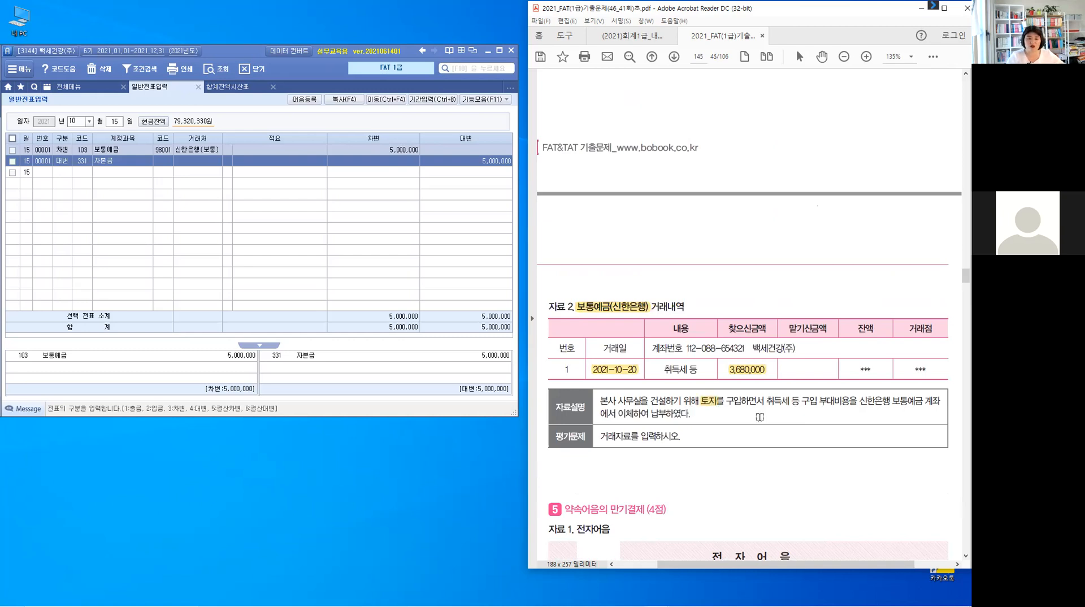
drag(767, 401, 843, 399)
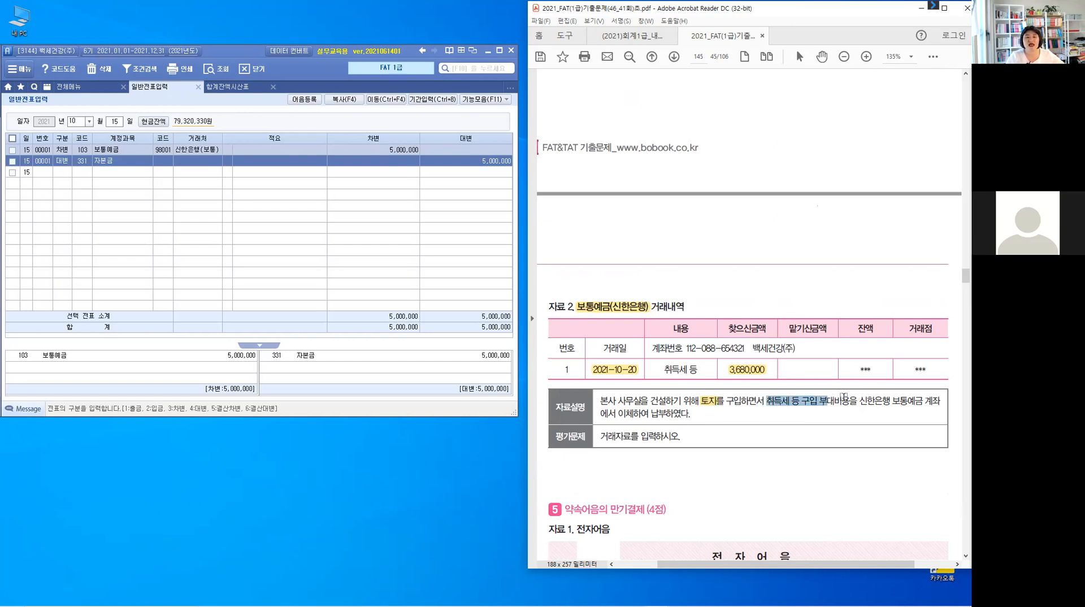
click(887, 418)
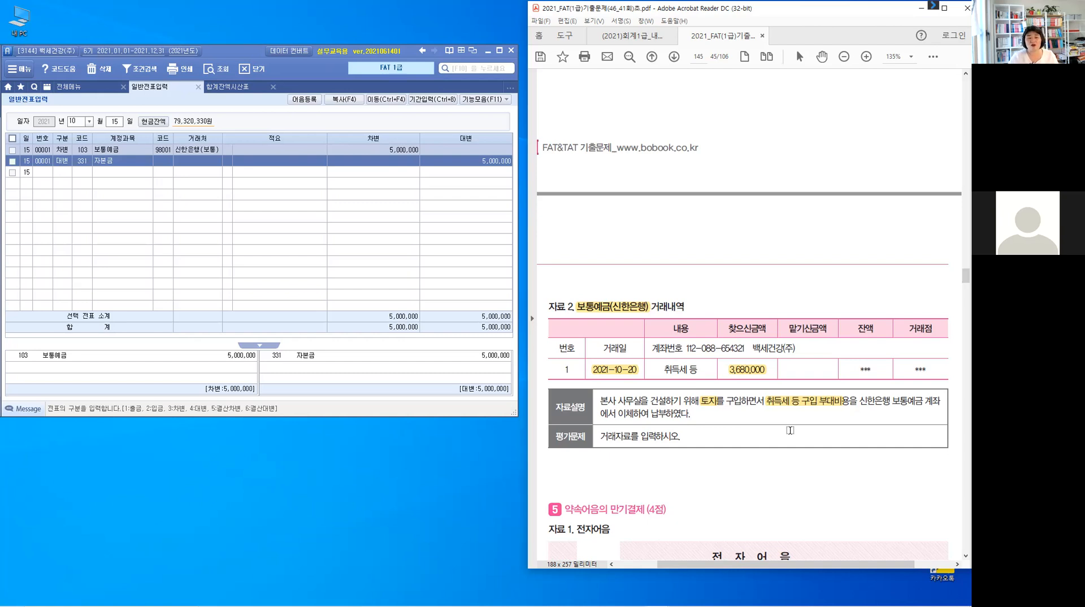
- Scroll back to the acquisition tax receipt and highlight the 3,680,000 total tax amount
scroll(793, 402, up, 5)
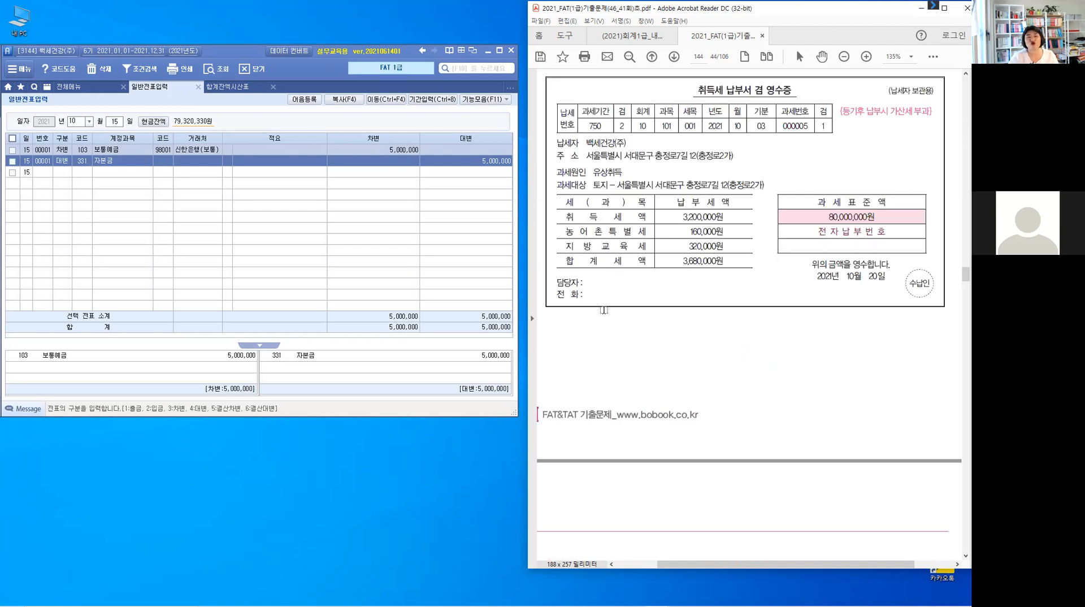
scroll(604, 310, up, 3)
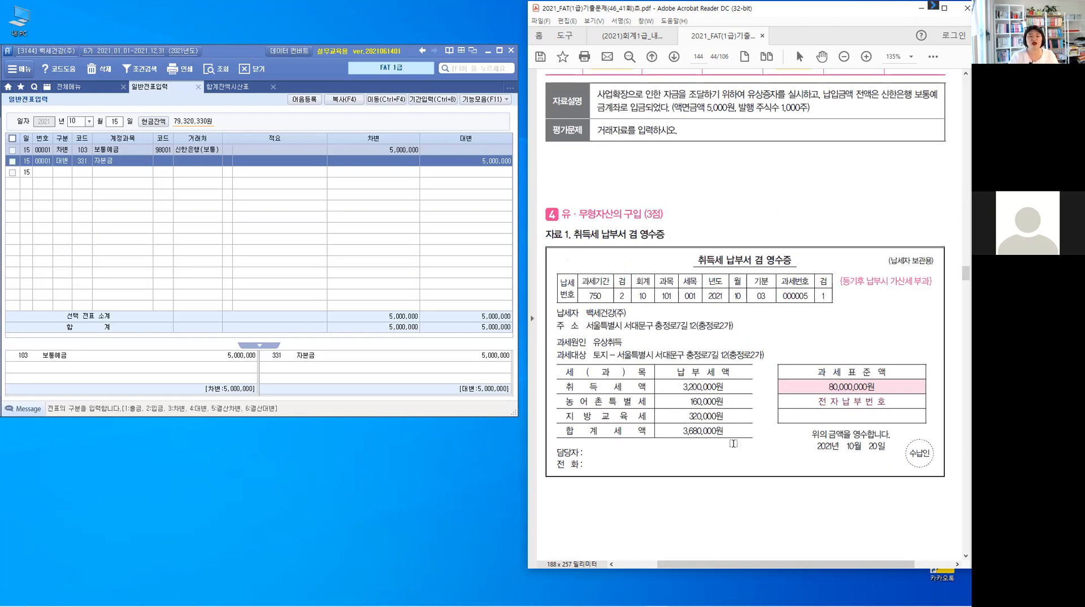
drag(729, 436, 677, 433)
click(707, 438)
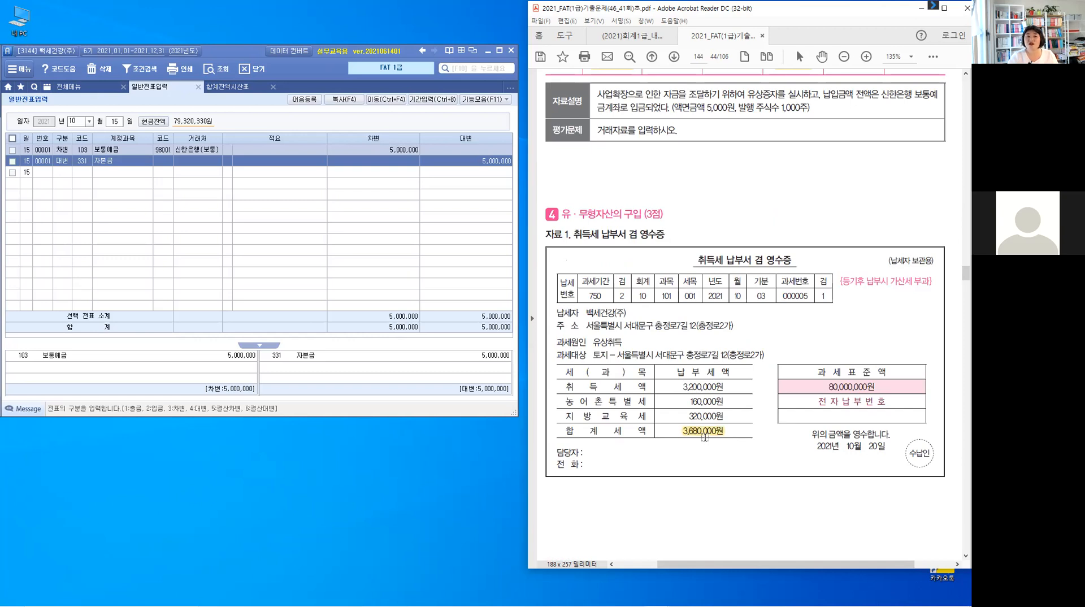
- Scroll to problem 4's bank statement and annotate it with an arrow from 취득세 등 구입 부대비용 to 토지 and a check on 보통예금(신한은행)
click(706, 438)
scroll(706, 437, down, 3)
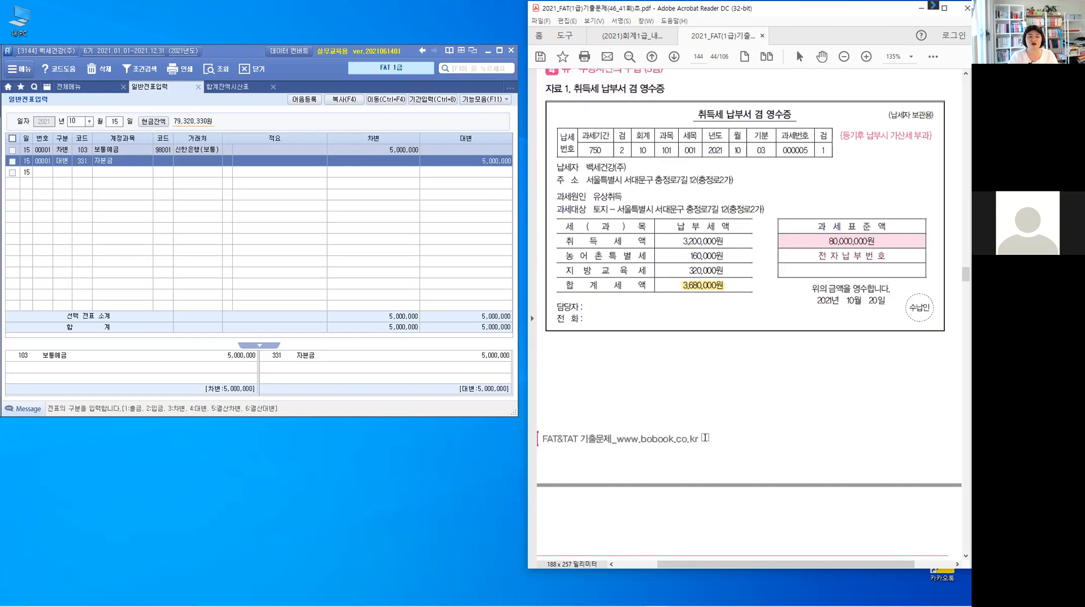
scroll(706, 438, down, 7)
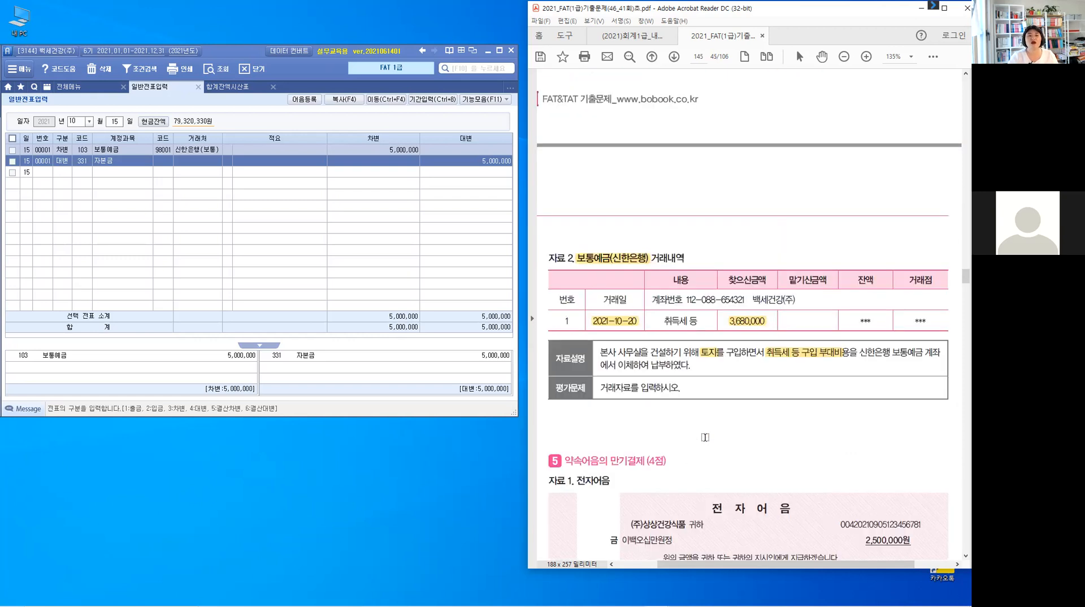
click(762, 330)
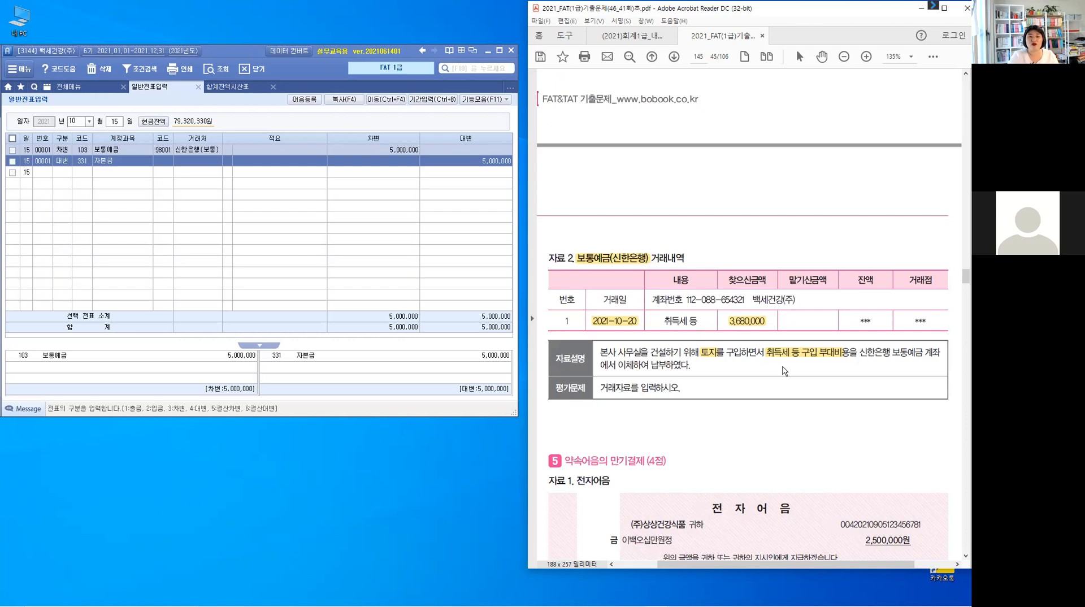
mouse_move(710, 361)
mouse_down()
mouse_move(786, 378)
mouse_move(791, 367)
mouse_up()
drag(711, 364, 721, 372)
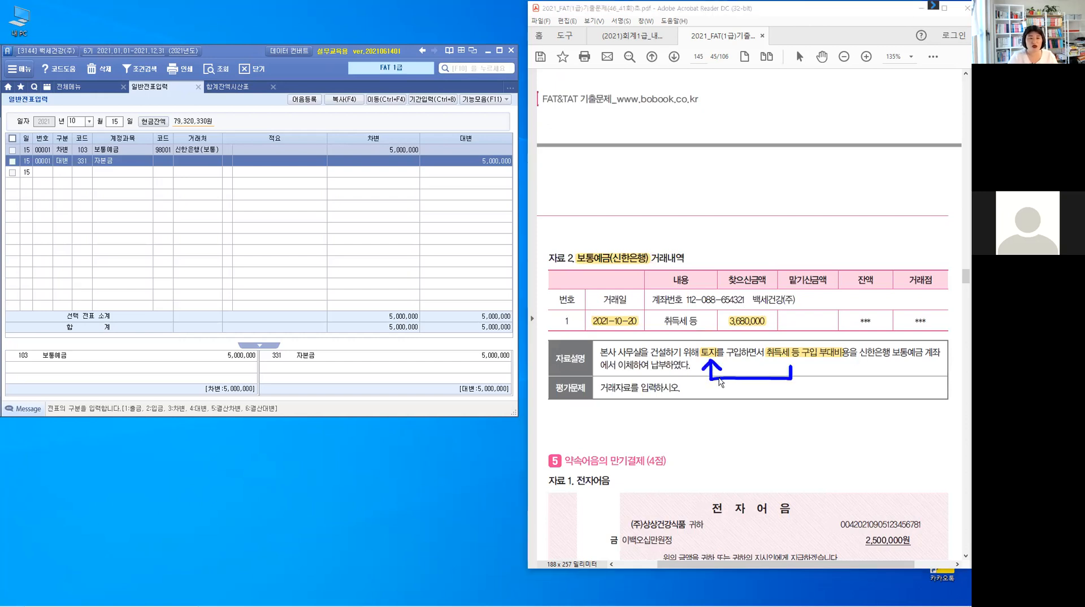
drag(595, 240, 606, 238)
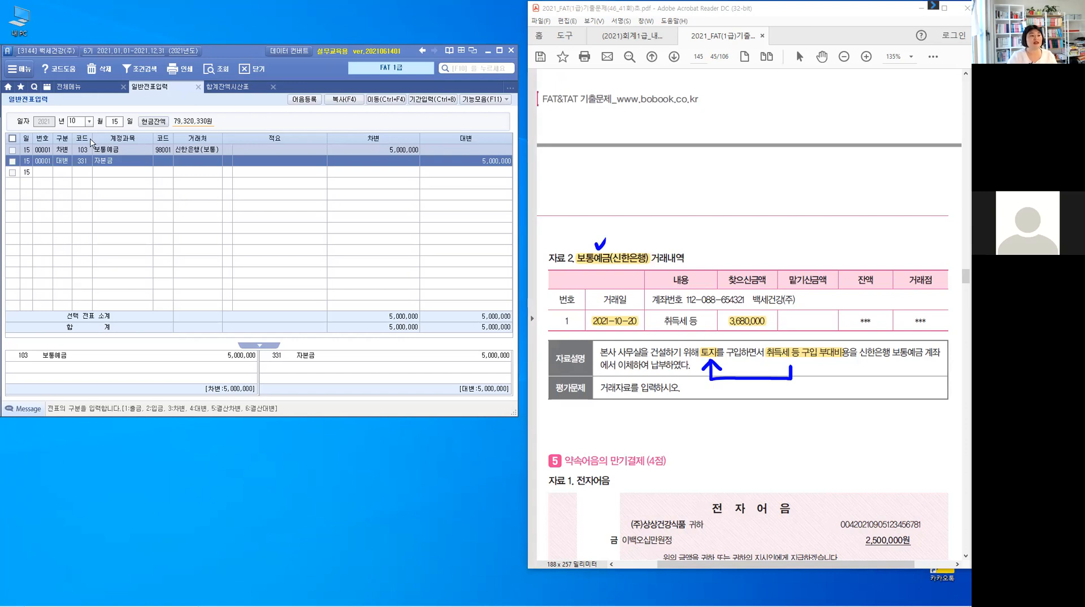
- Start a 20 October entry with a debit line for account 201 토지 of 3,680,000
click(115, 121)
text(20)
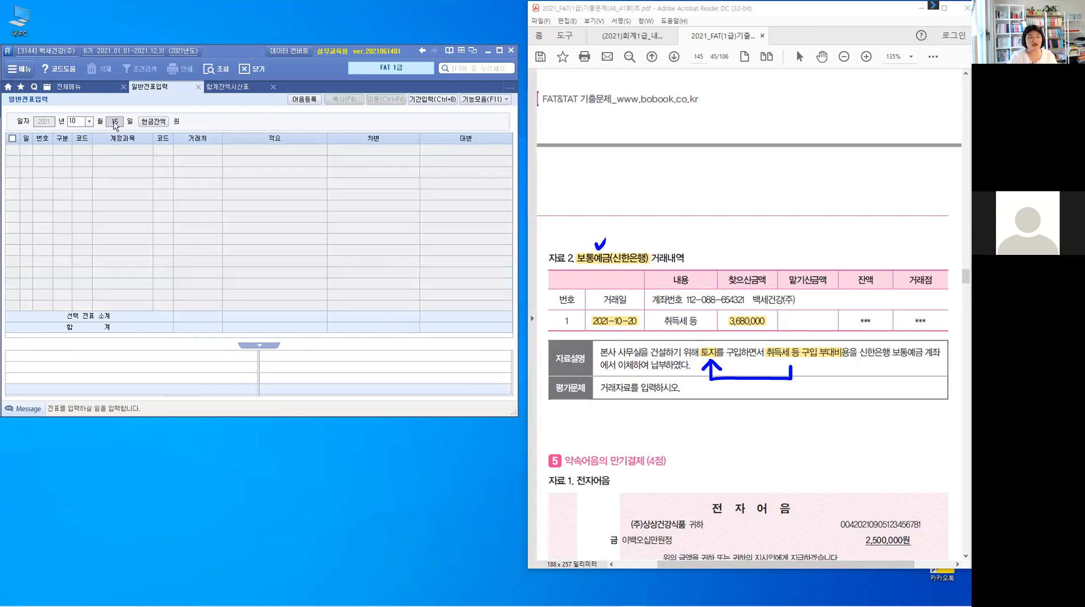
key(Return)
text(3)
key(Return)
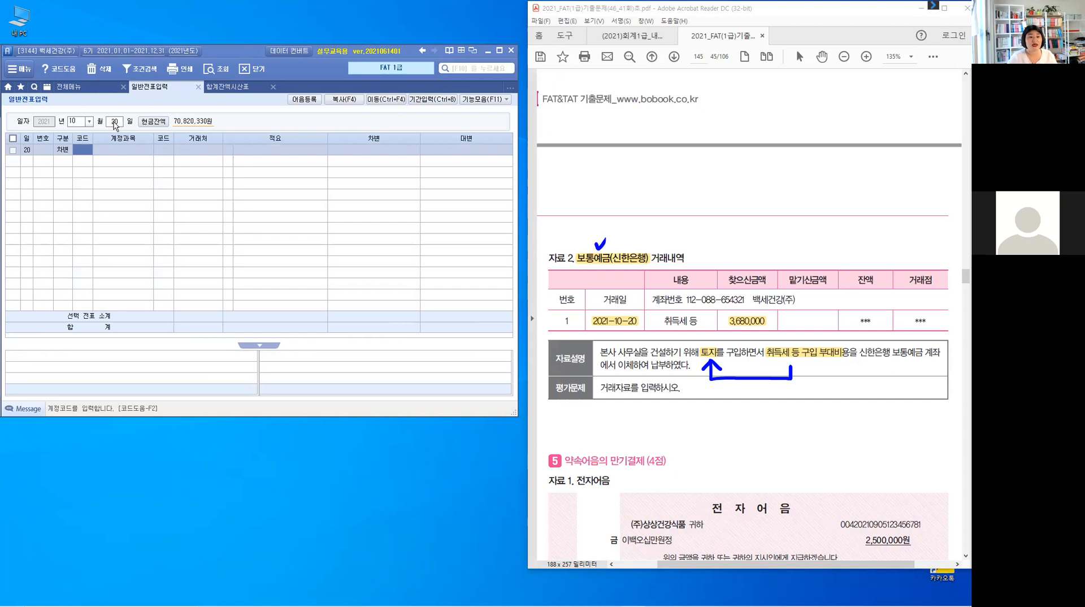
text(201)
key(Return)
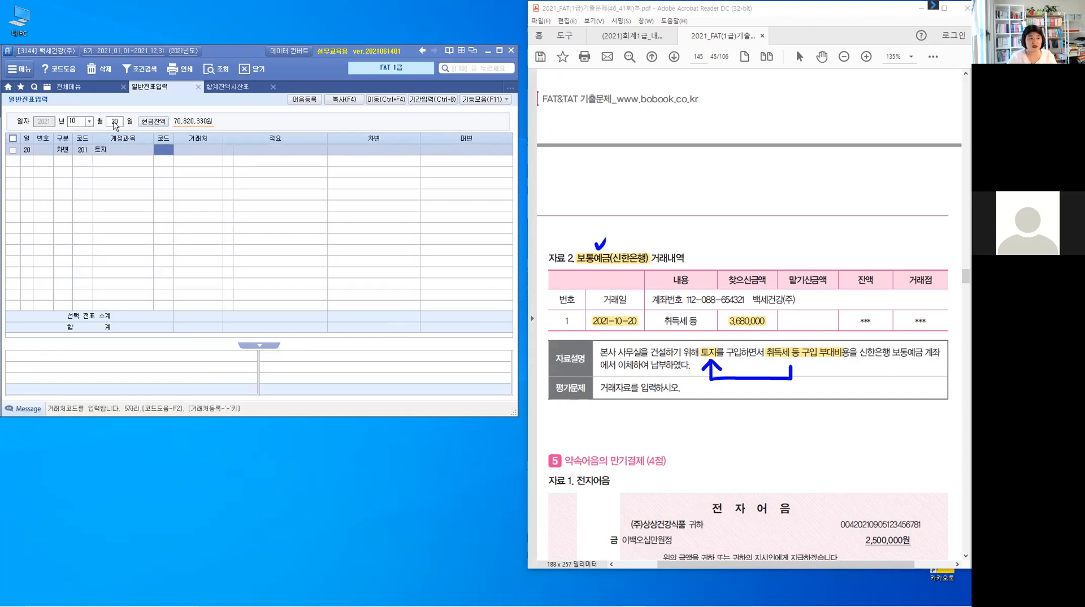
key(Return)
key(Return)
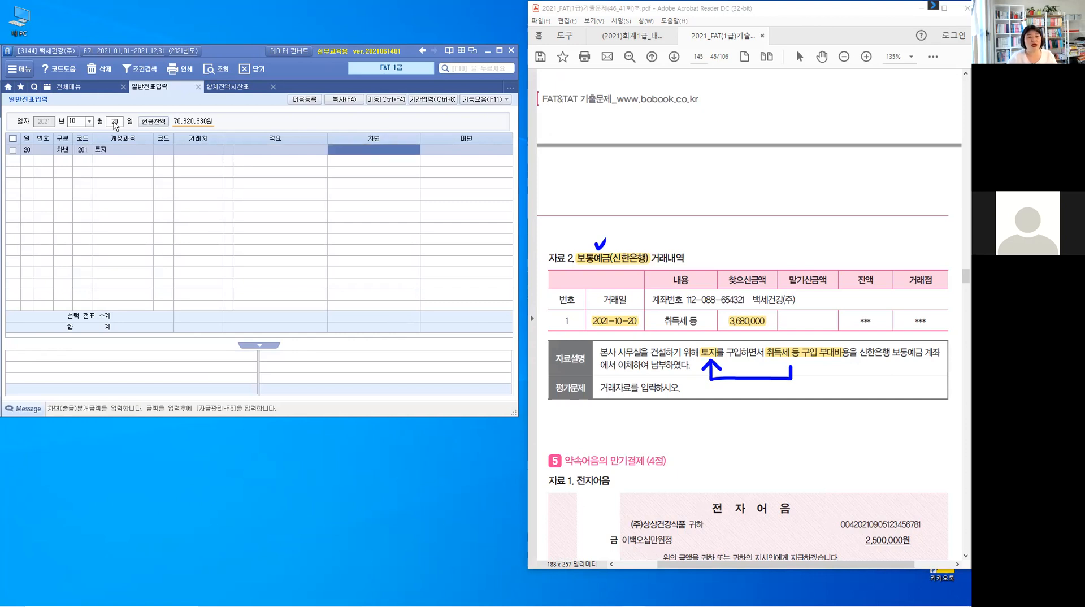
text(3,680)
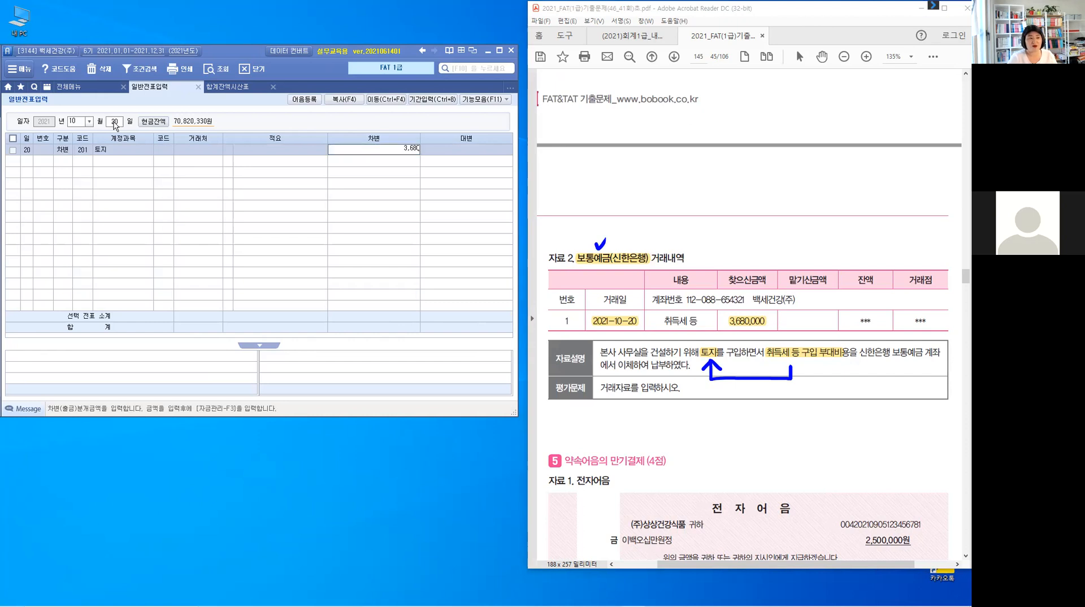
text(,000)
key(Return)
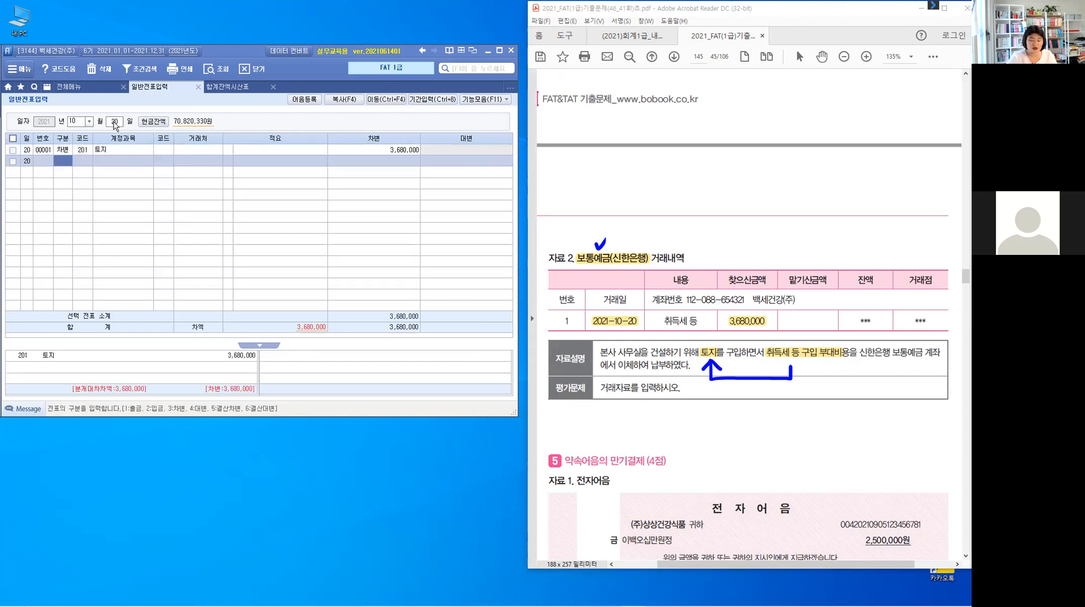
- Add a credit line for 103 보통예금 with customer 98001 신한은행(보통), found by searching 신, for 3,680,000
text(4103)
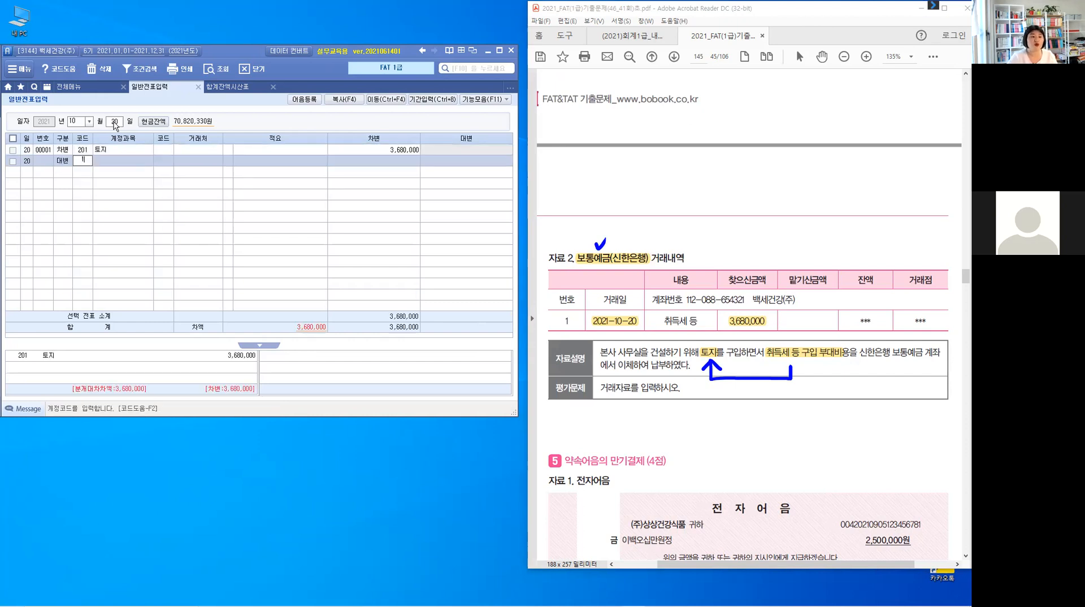
key(Return)
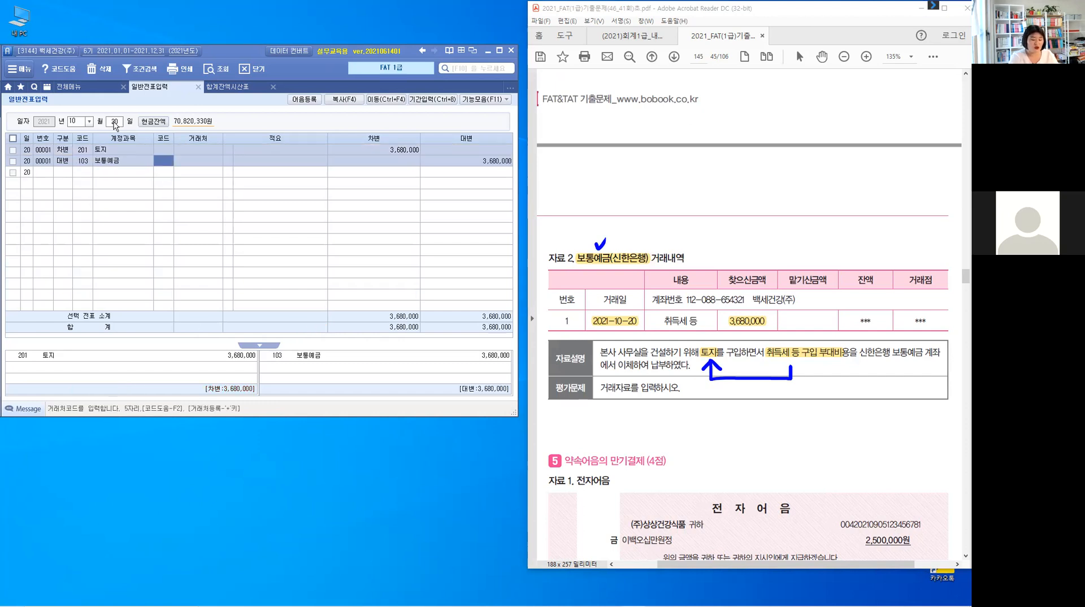
text(신)
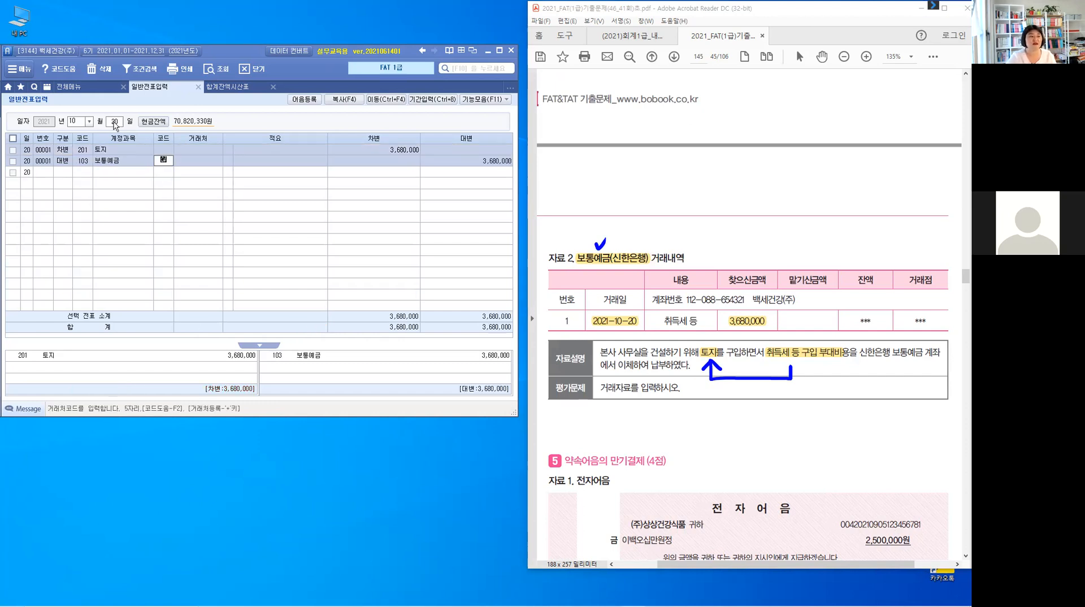
key(Return)
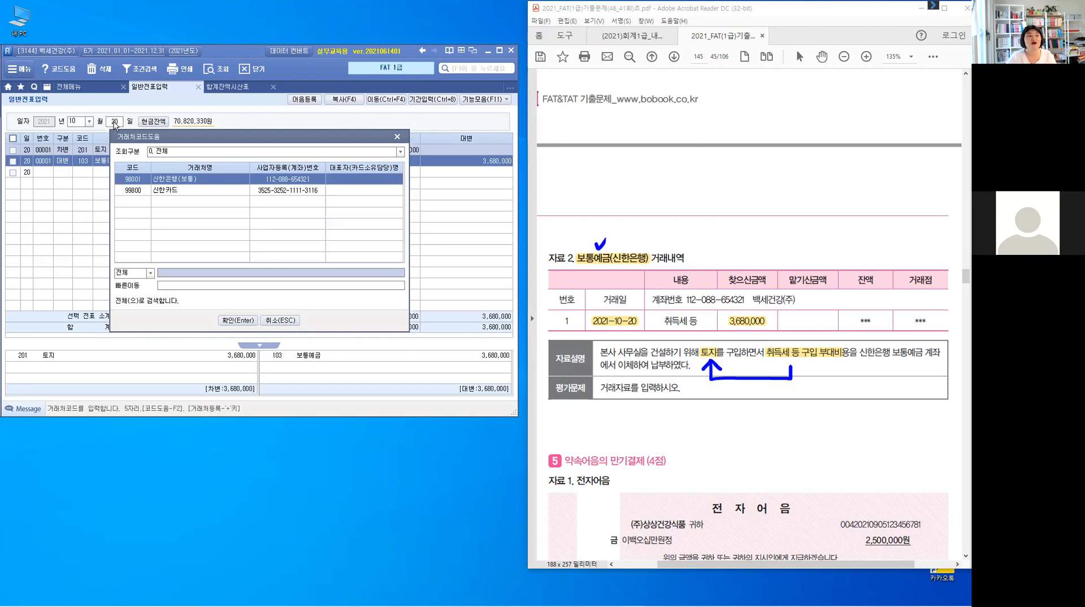
key(Return)
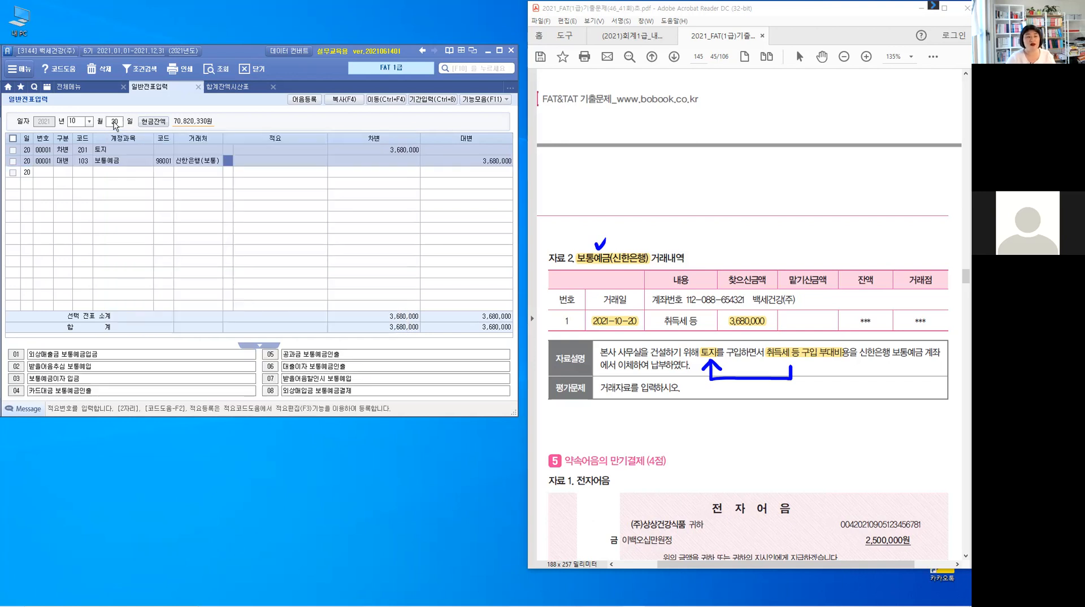
key(Return)
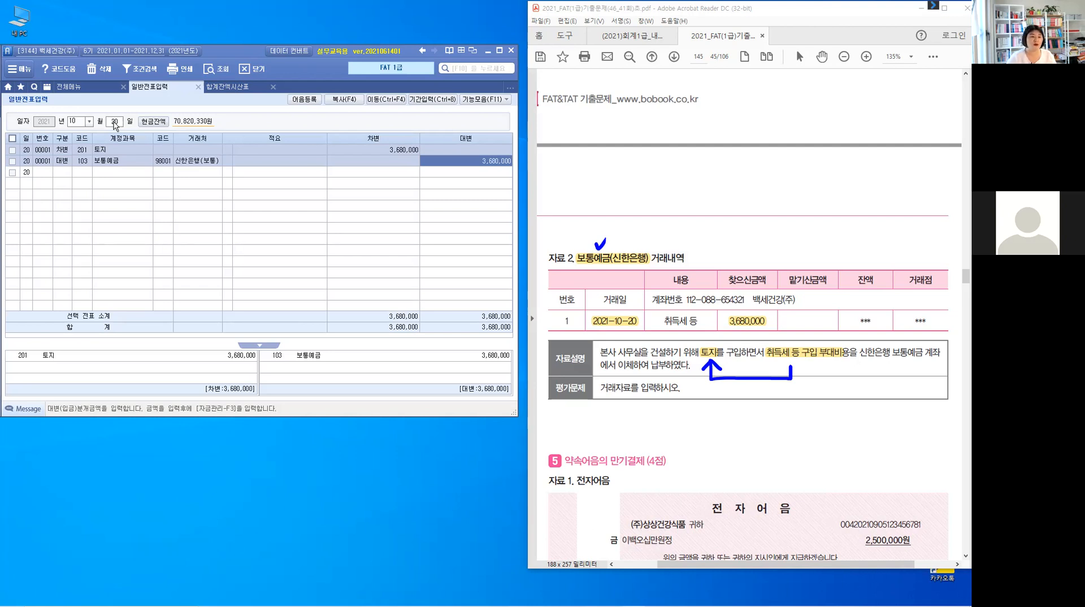
key(Return)
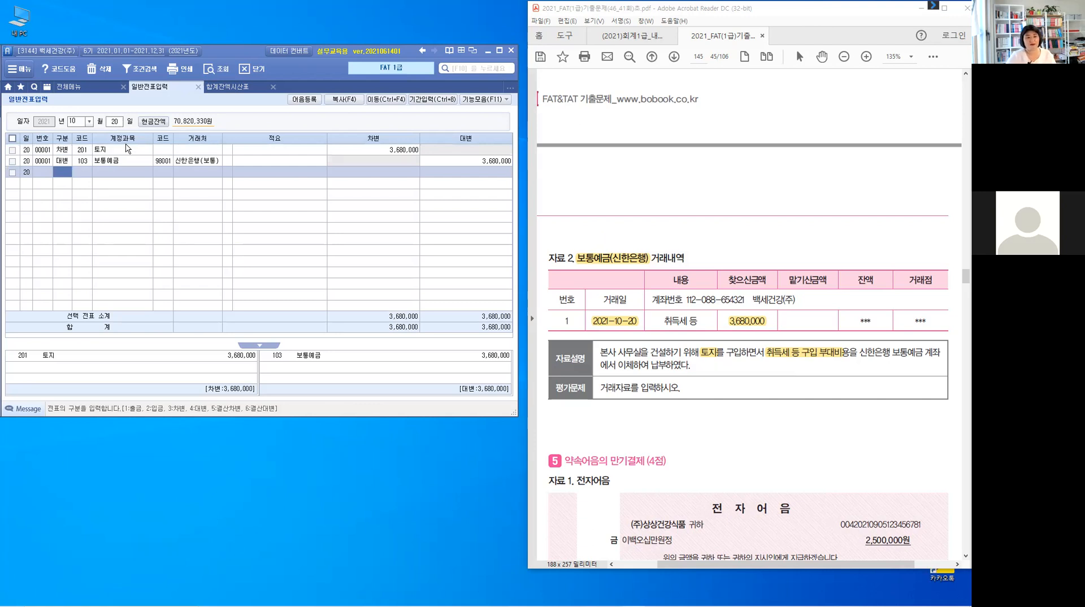
- Scroll to problem 5 and highlight 당좌예금(국민은행), 2021-11-5, (주)상상건강식품, 2,500,000 and 국민은행 당좌예금
click(683, 420)
scroll(690, 427, down, 3)
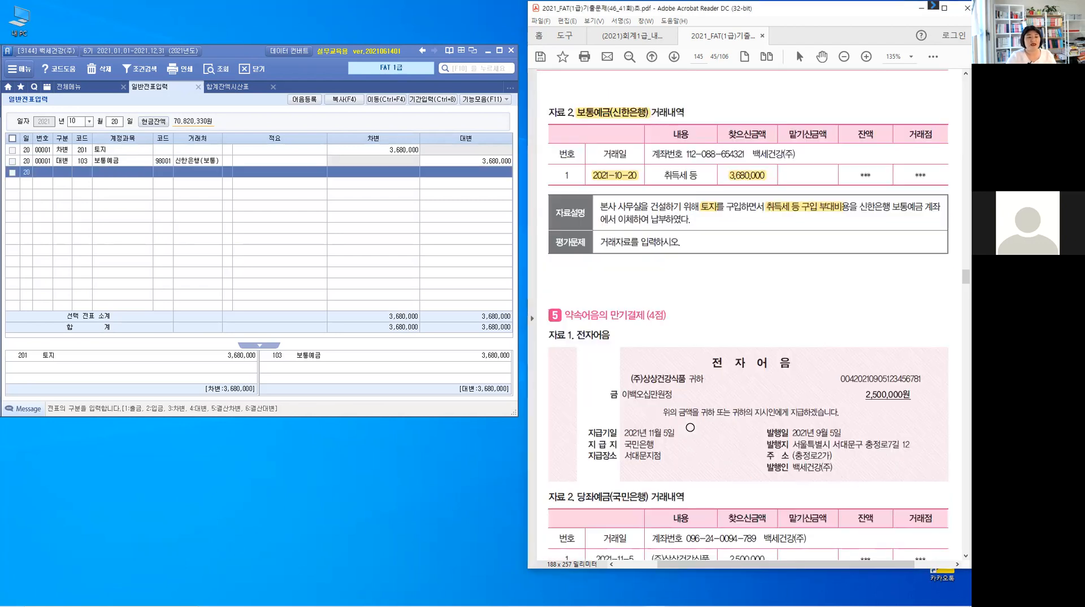
scroll(692, 426, down, 4)
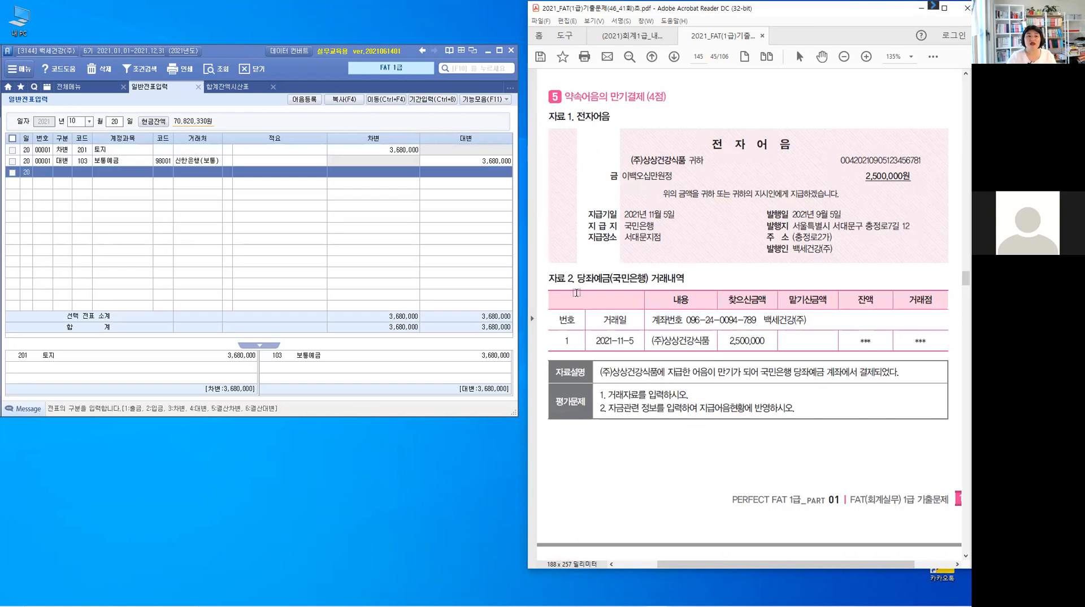
drag(585, 278, 649, 278)
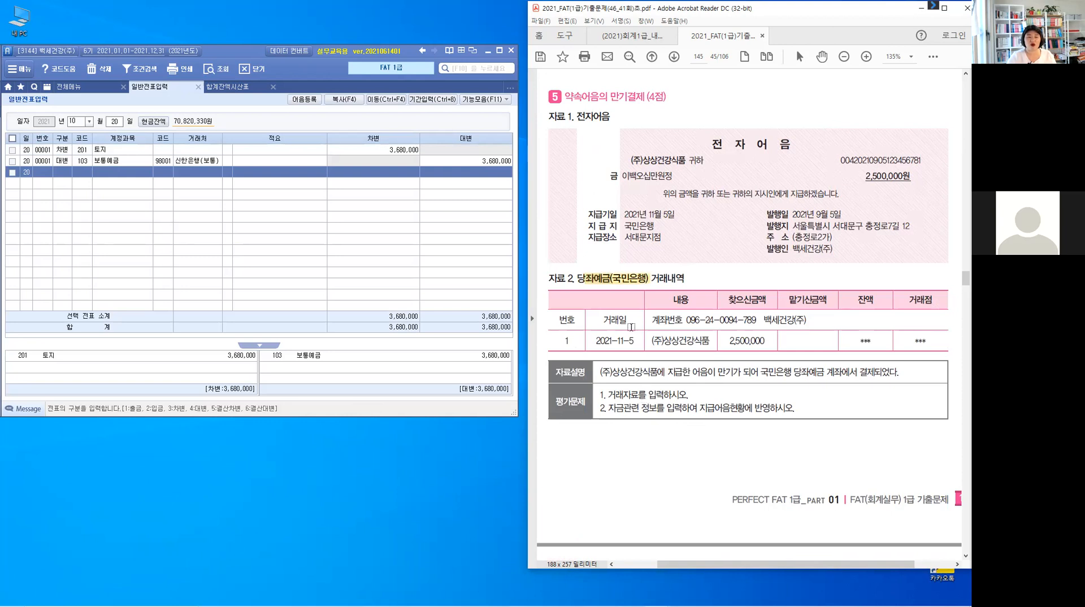
drag(637, 341, 597, 342)
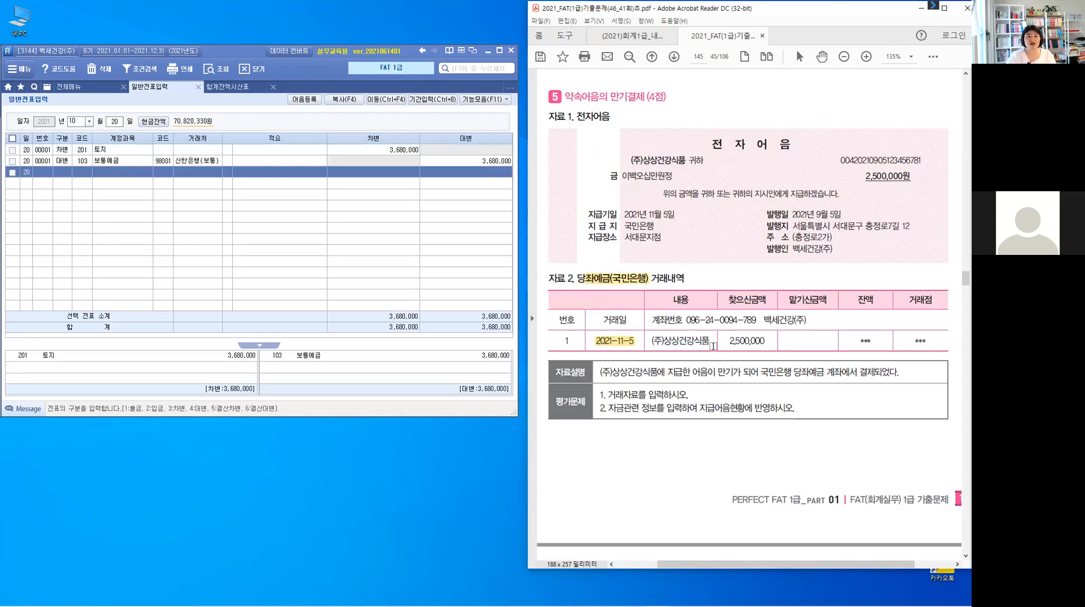
drag(712, 342, 651, 342)
click(763, 343)
drag(766, 342, 725, 342)
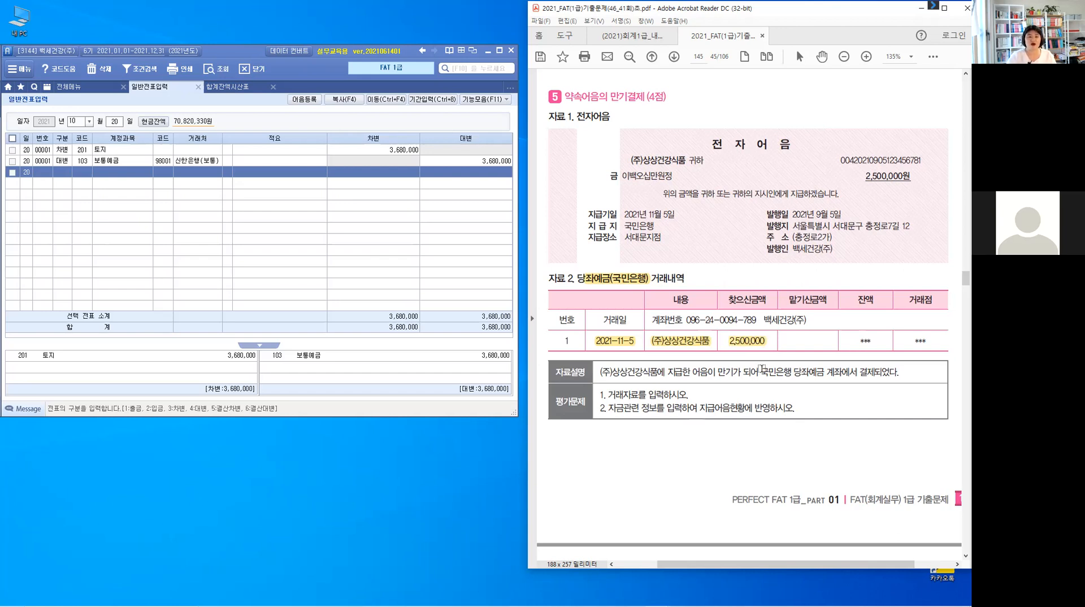
drag(763, 369, 812, 371)
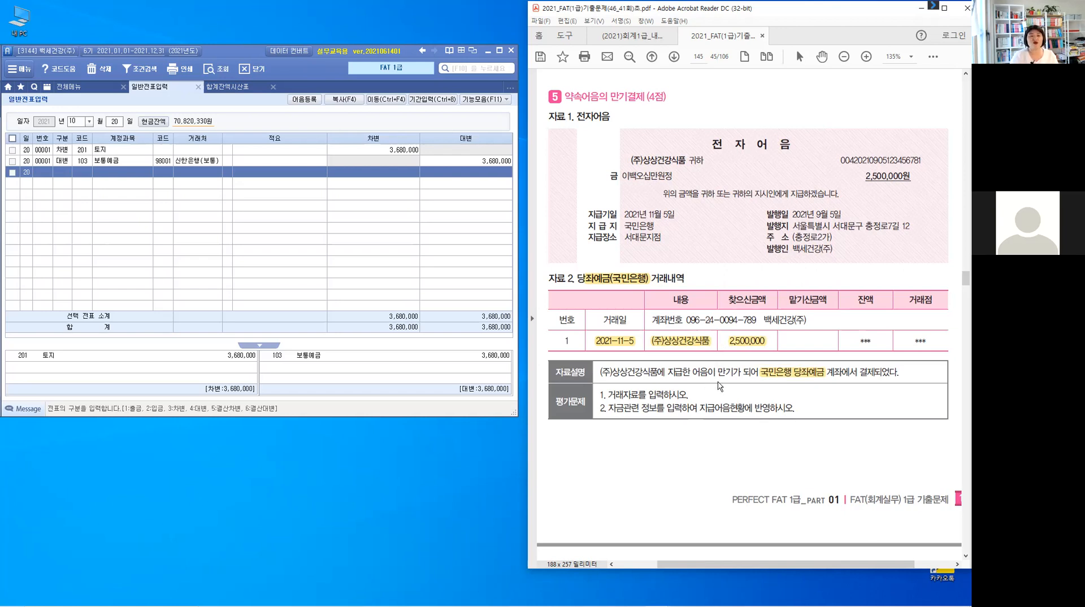
- Annotate problem 5's question with a bracket and the handwritten notes 지급어음 and F3
mouse_move(713, 379)
mouse_down()
mouse_move(714, 455)
mouse_move(729, 460)
mouse_up()
mouse_move(735, 454)
mouse_down()
mouse_move(743, 460)
mouse_move(751, 449)
mouse_move(746, 465)
mouse_up()
drag(751, 446, 760, 453)
drag(751, 455, 763, 454)
mouse_move(754, 458)
mouse_down()
mouse_move(760, 468)
mouse_move(768, 451)
mouse_up()
drag(774, 444, 775, 467)
drag(782, 445, 783, 446)
mouse_move(777, 455)
mouse_down()
mouse_move(793, 451)
mouse_move(790, 469)
mouse_up()
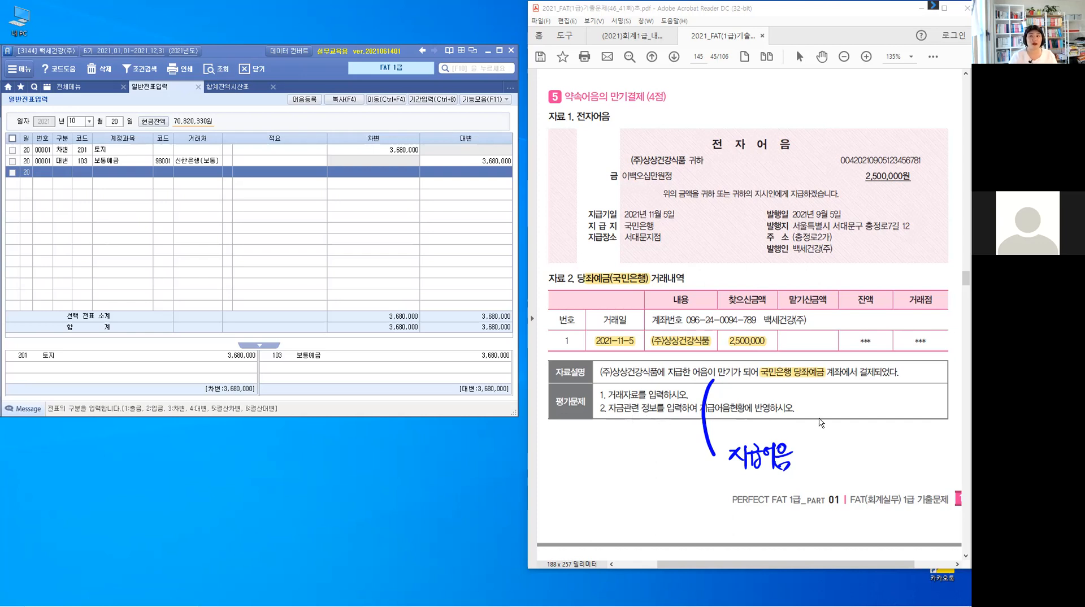
mouse_move(813, 402)
mouse_down()
mouse_move(812, 414)
mouse_move(819, 406)
mouse_up()
drag(819, 402, 823, 413)
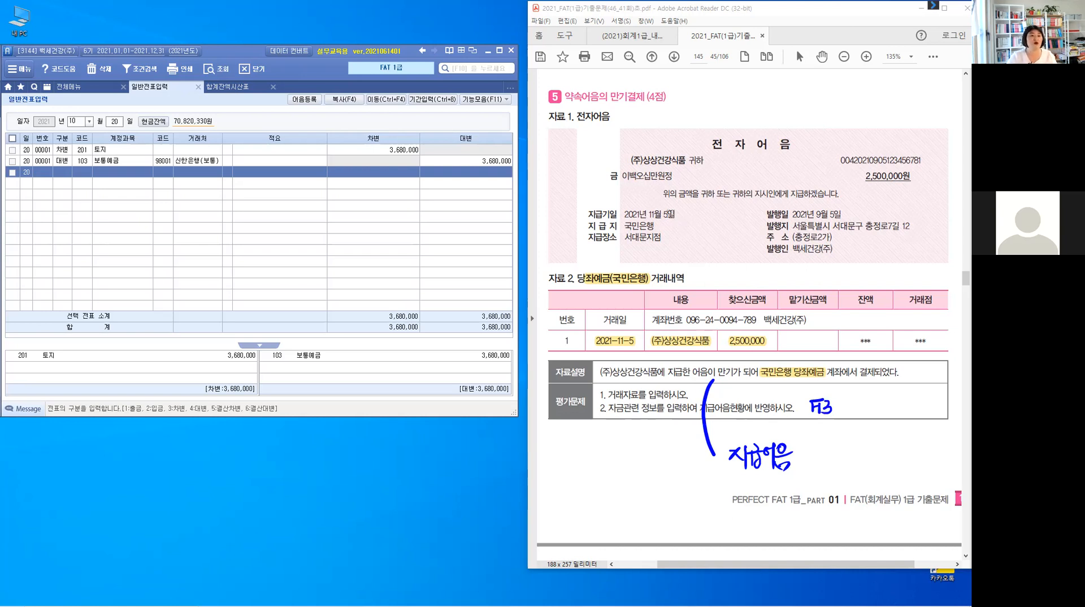
- Highlight the electronic note's due date 2021년 11월 5일 and payee (주)상상건강식품
triple_click(637, 215)
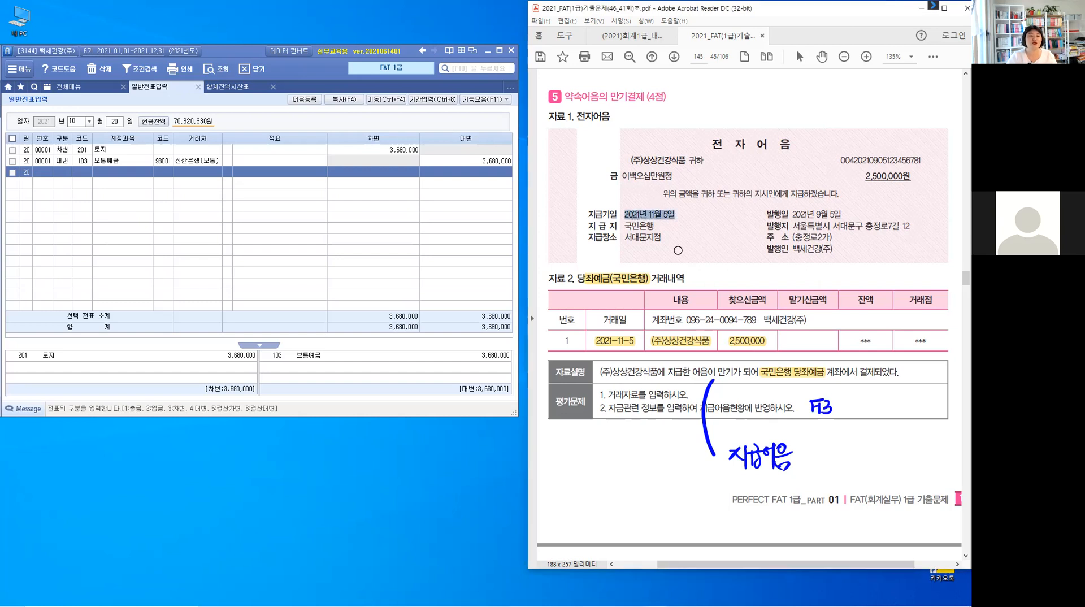
click(678, 250)
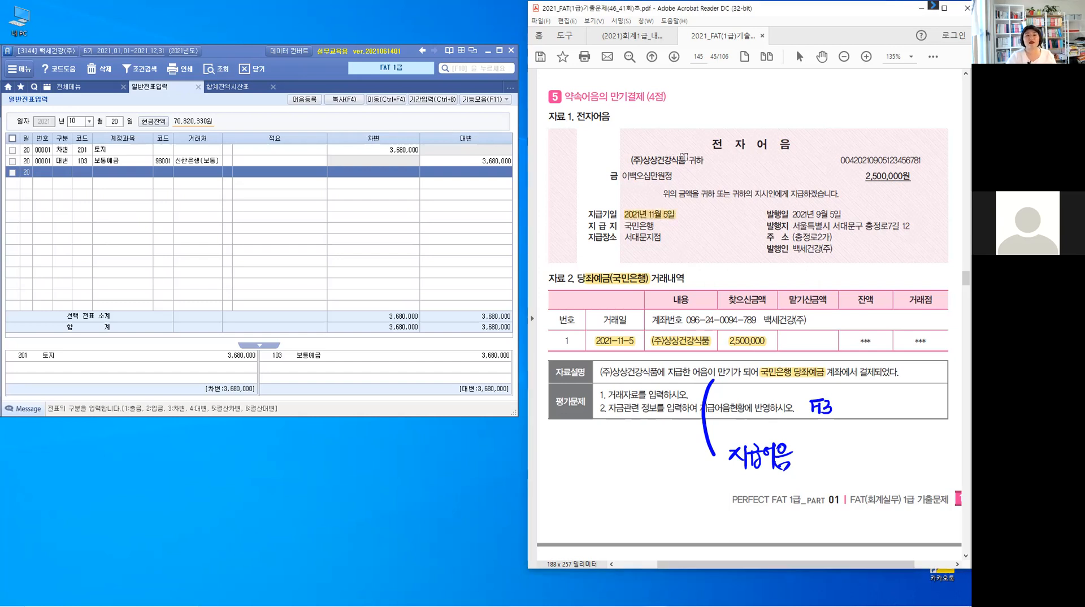
drag(684, 159, 628, 160)
click(663, 166)
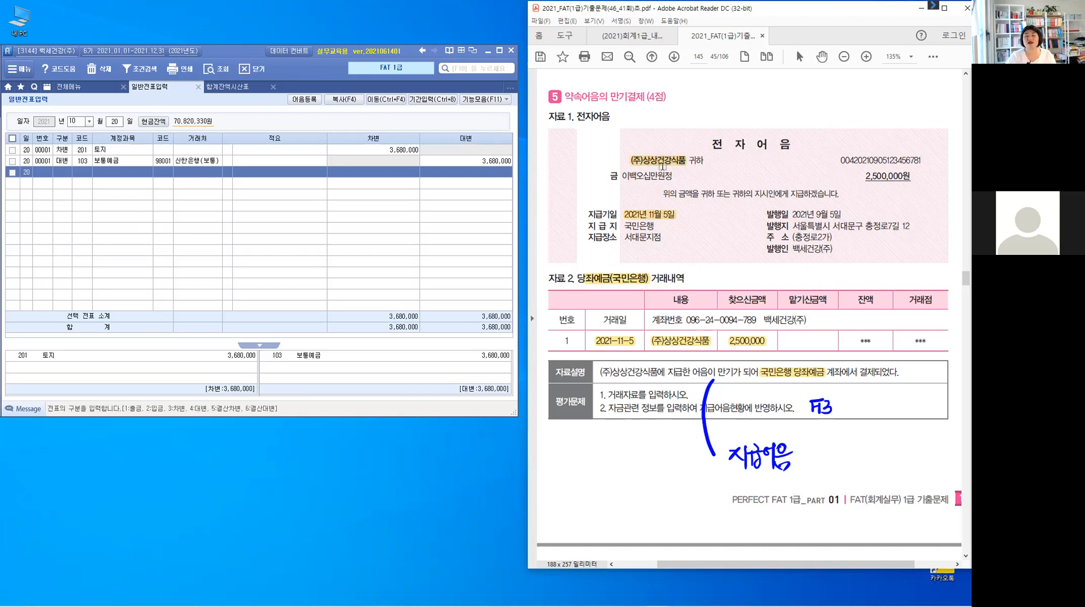
click(663, 166)
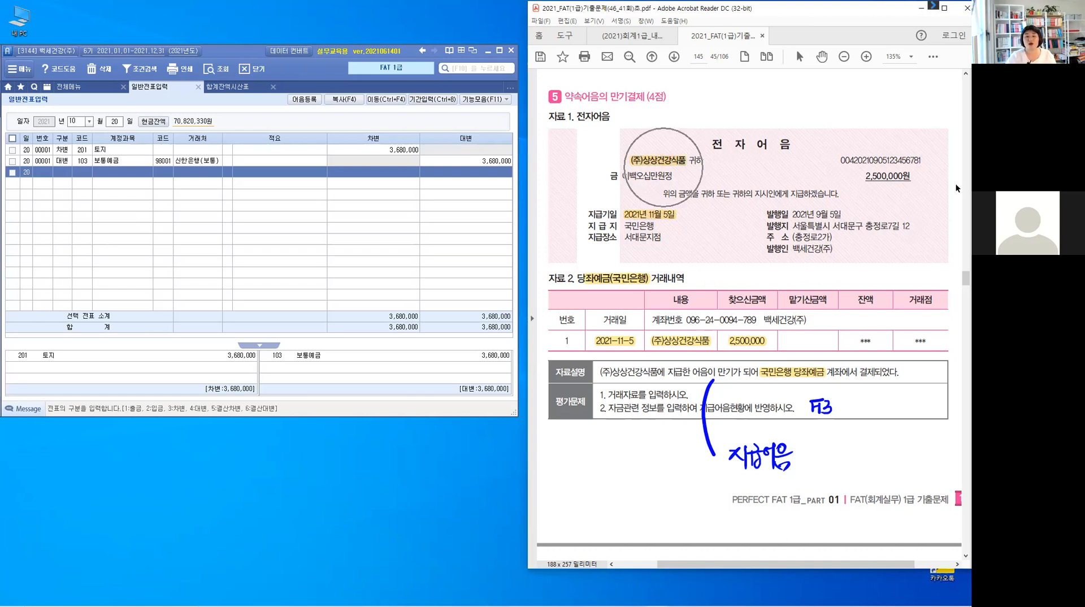
click(900, 165)
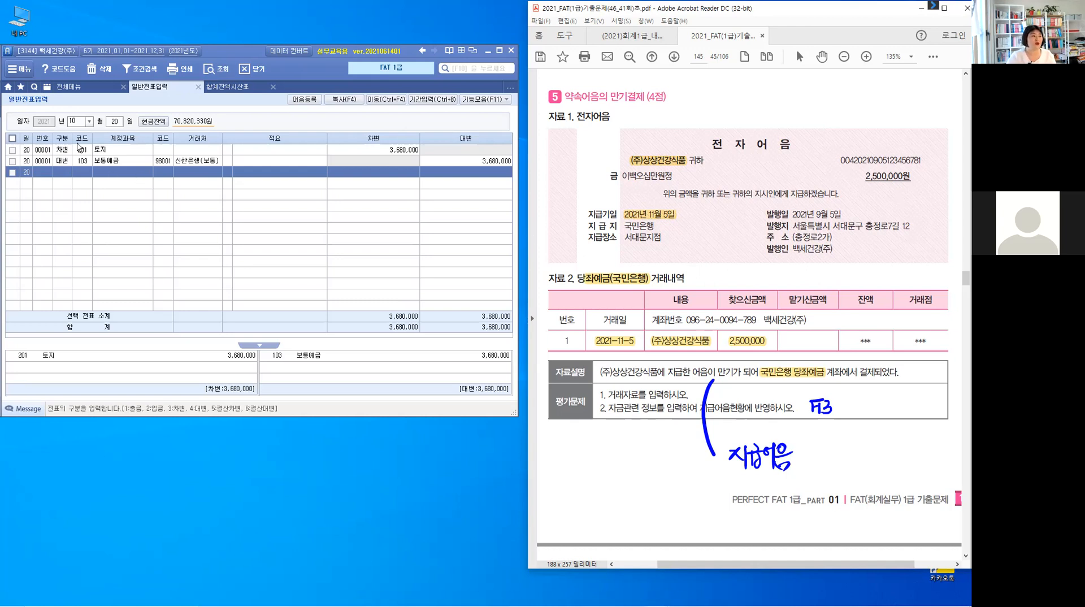
- Start a 5 November entry with a debit line for account 252 지급어음
click(89, 122)
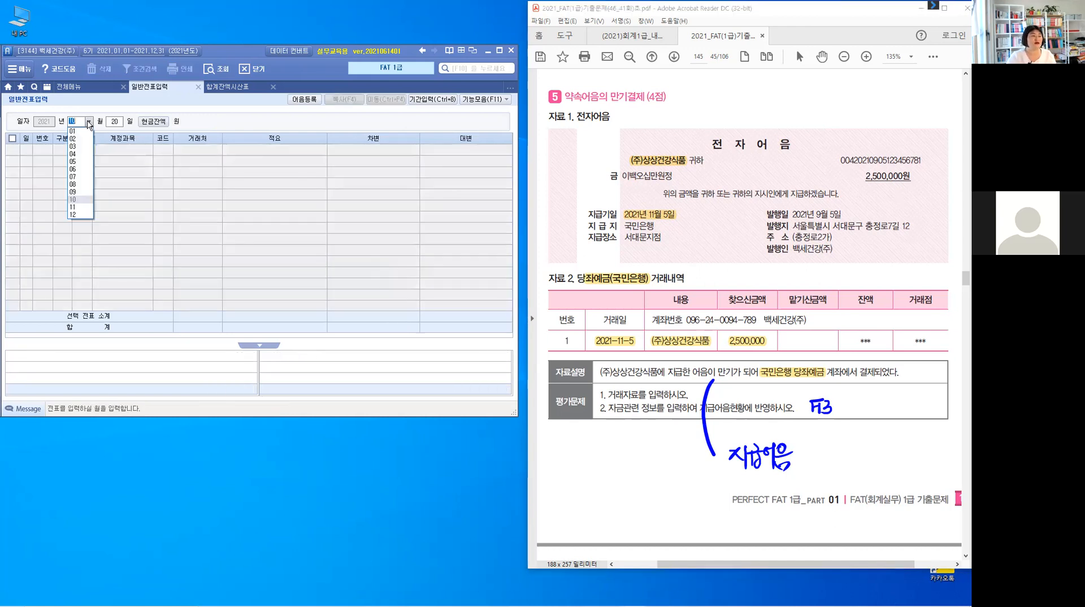
click(83, 207)
text(9)
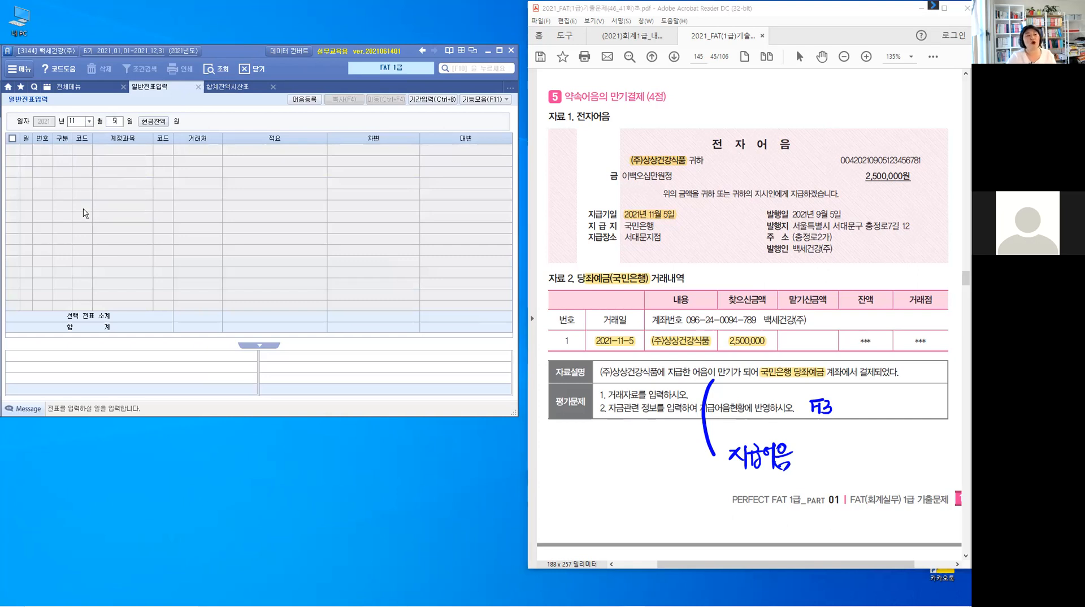
key(BackSpace)
text(5)
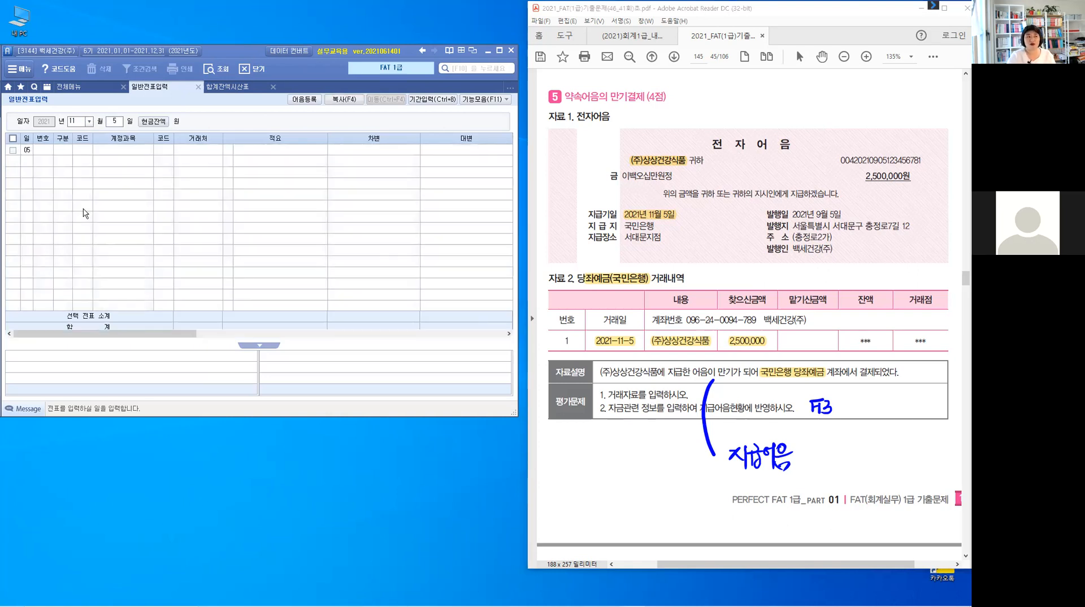
key(Return)
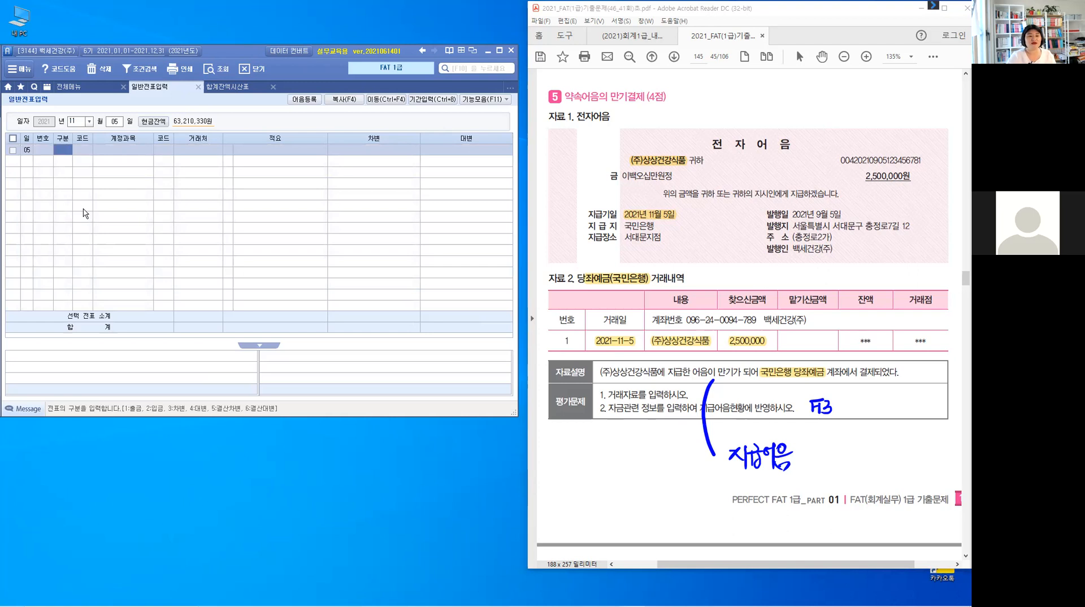
text(3)
key(Return)
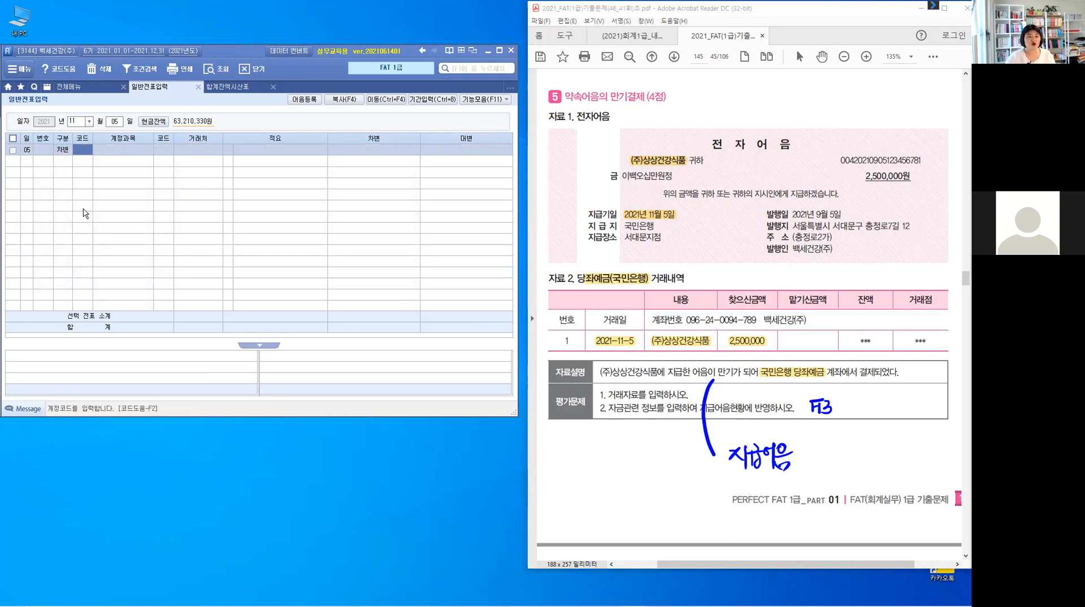
text(252)
key(Return)
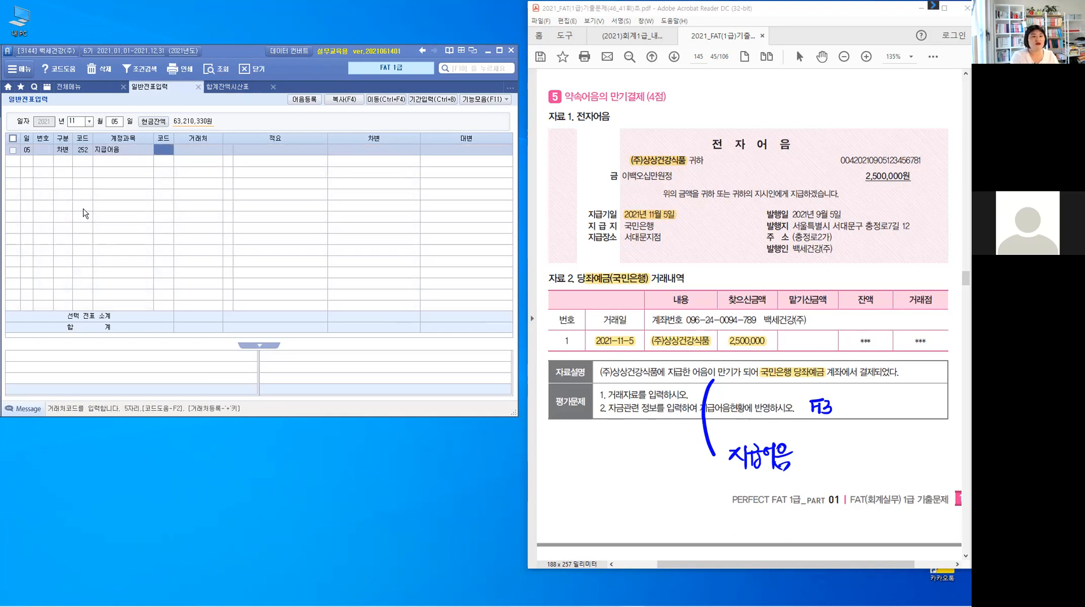
- Set the debit line's customer to (주)상상건강식품 and its amount to 2,500,000
text(사)
key(Return)
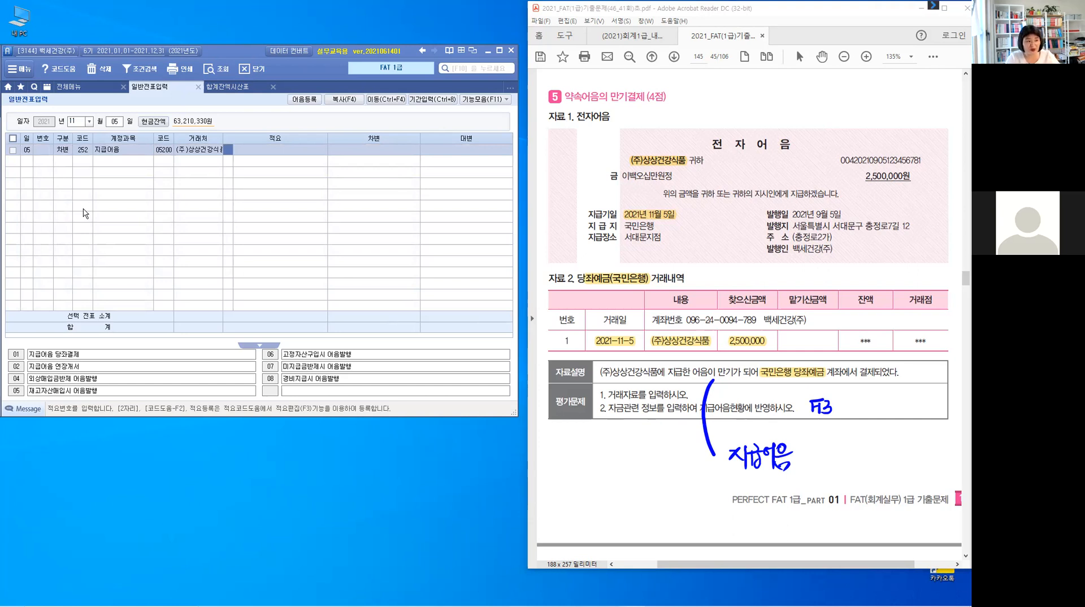
key(Return)
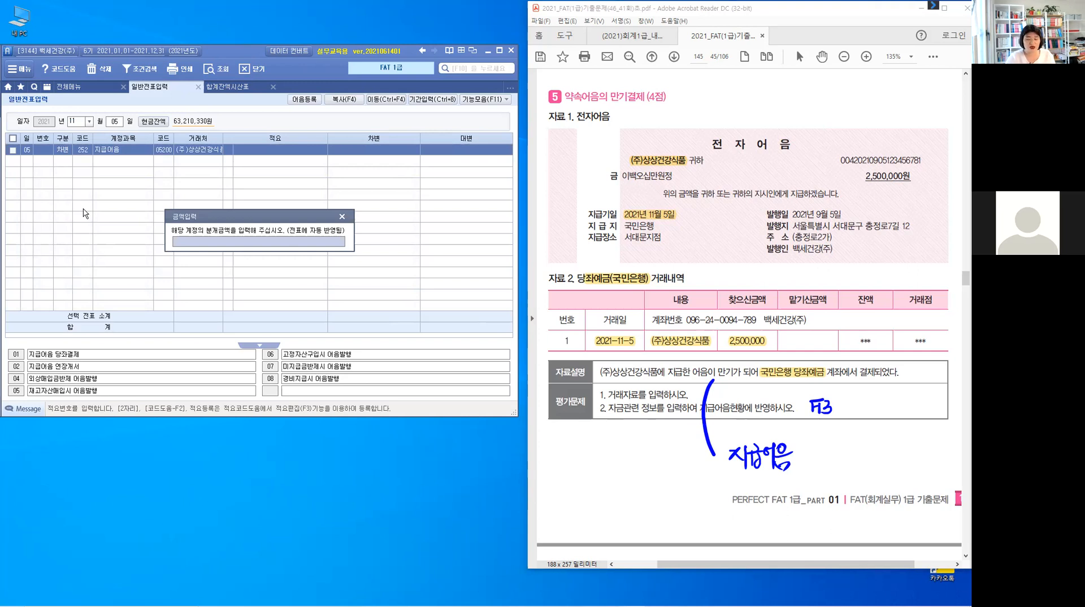
text(4)
text(5000000)
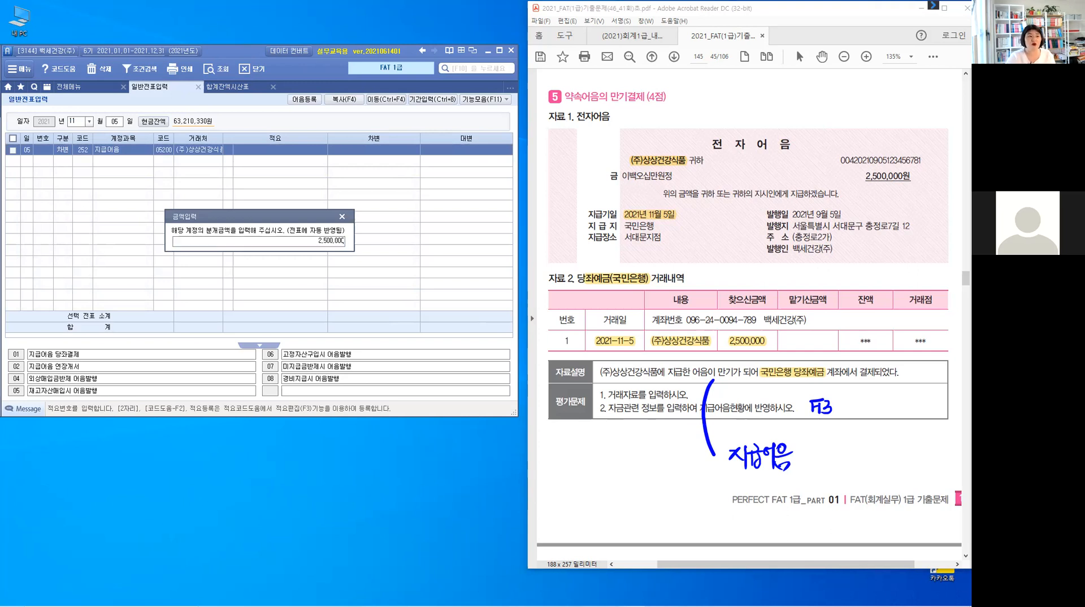
key(Return)
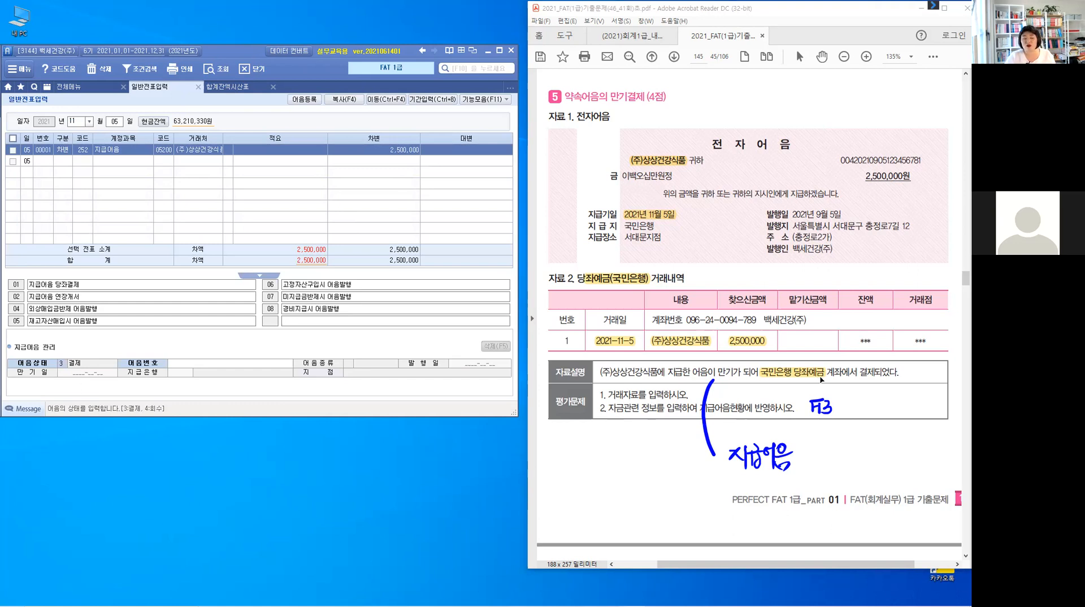
- Link the settled electronic note from (주)상상건강식품 in the note management section using the note lookup
click(229, 366)
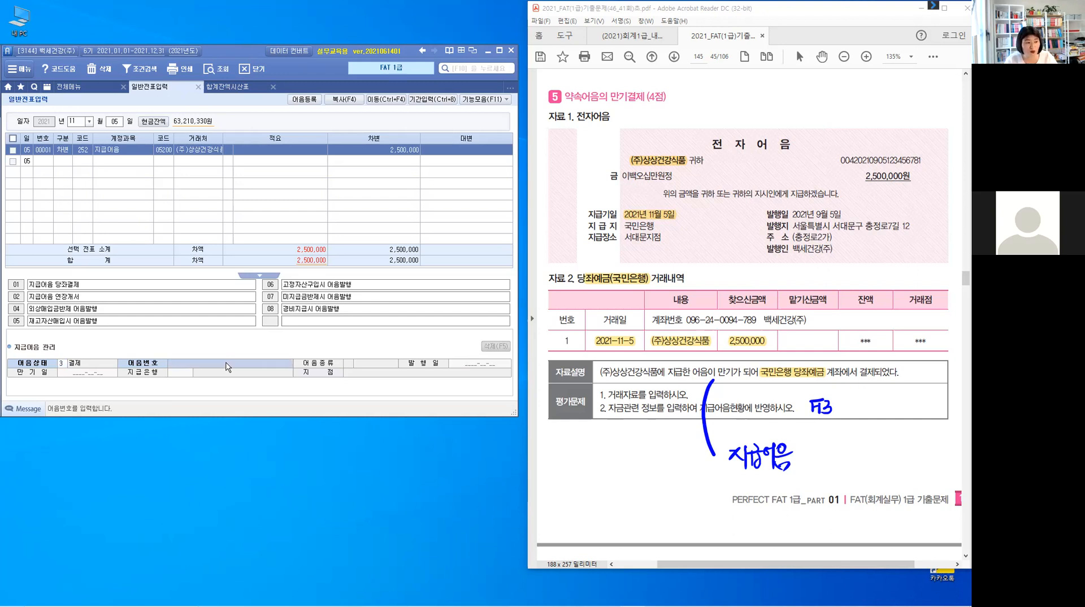
key(F2)
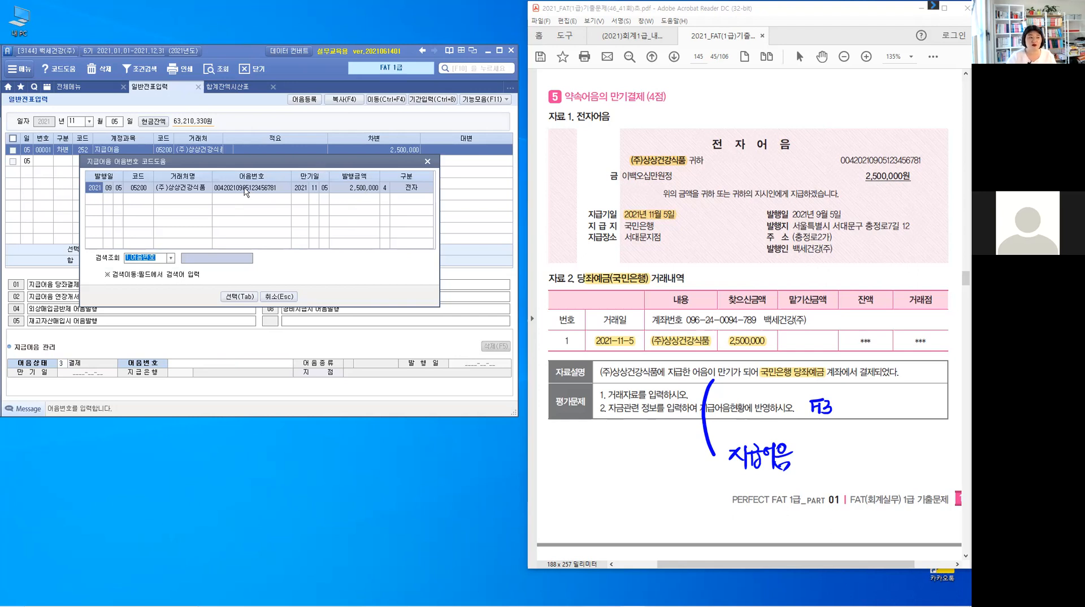
click(234, 297)
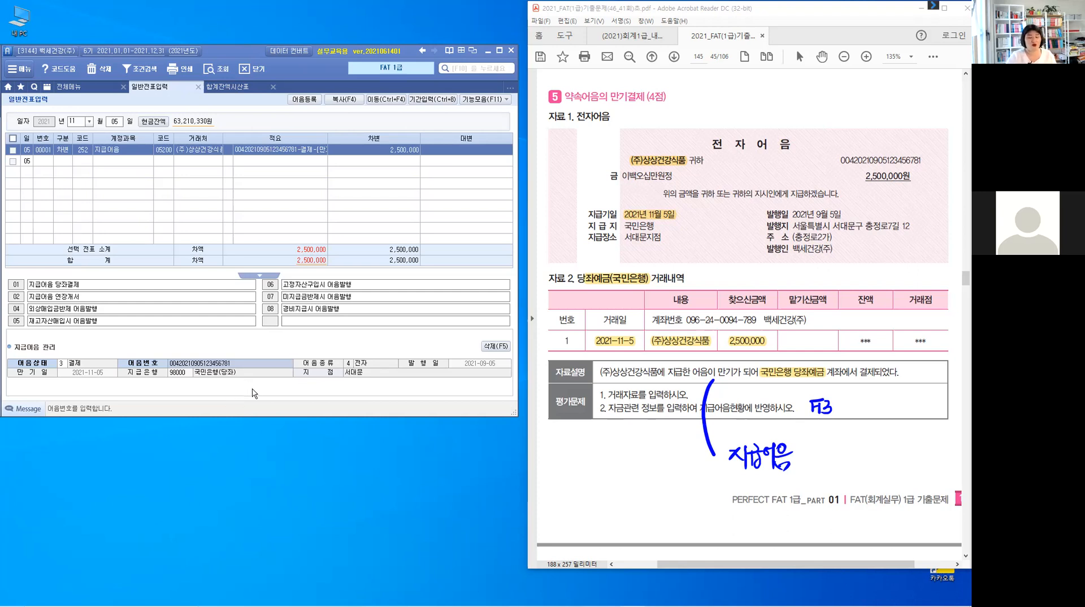
key(Return)
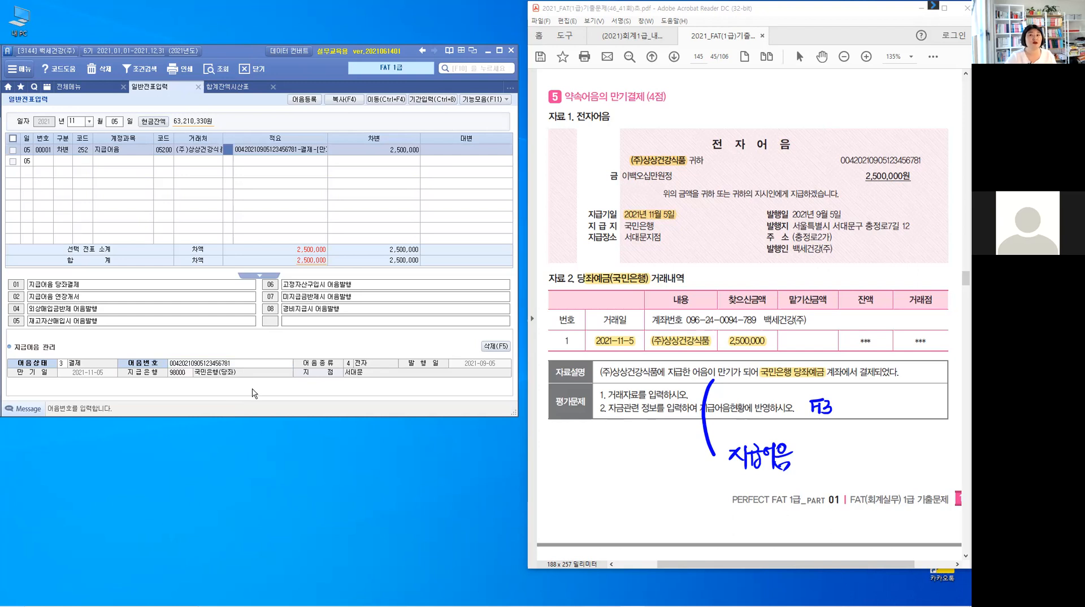
key(Return)
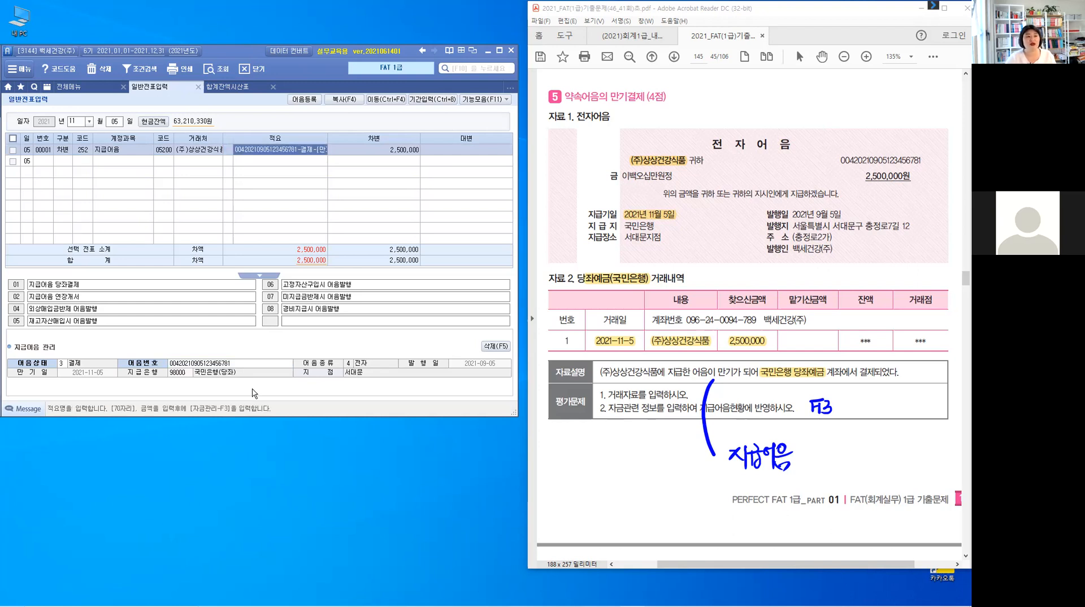
key(Return)
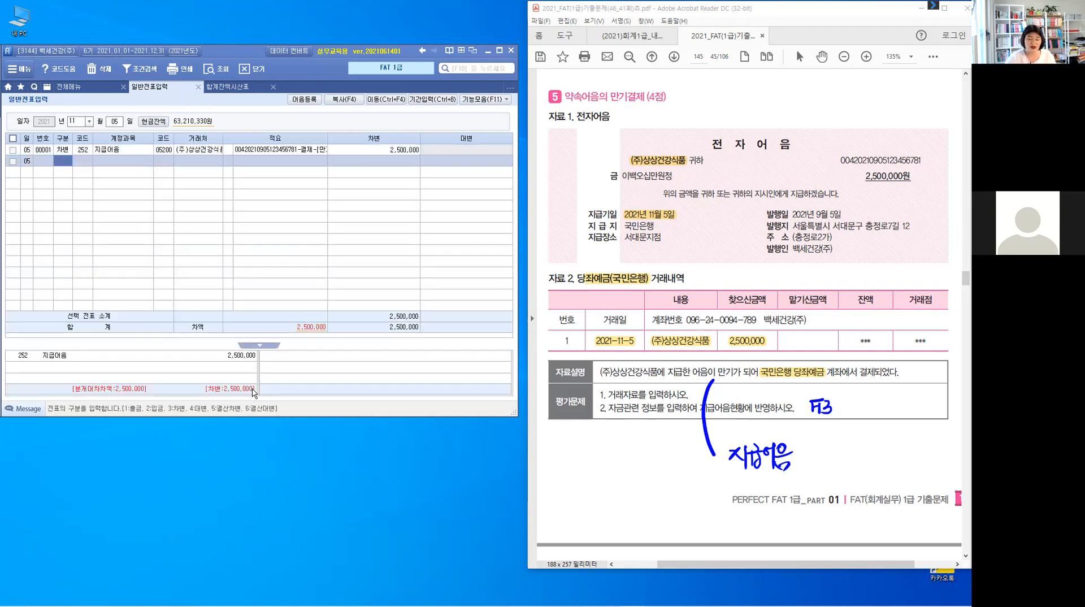
- Add a credit line for account 102 당좌예금 with customer 국민은행(당좌) for 2,500,000
text(4)
key(Return)
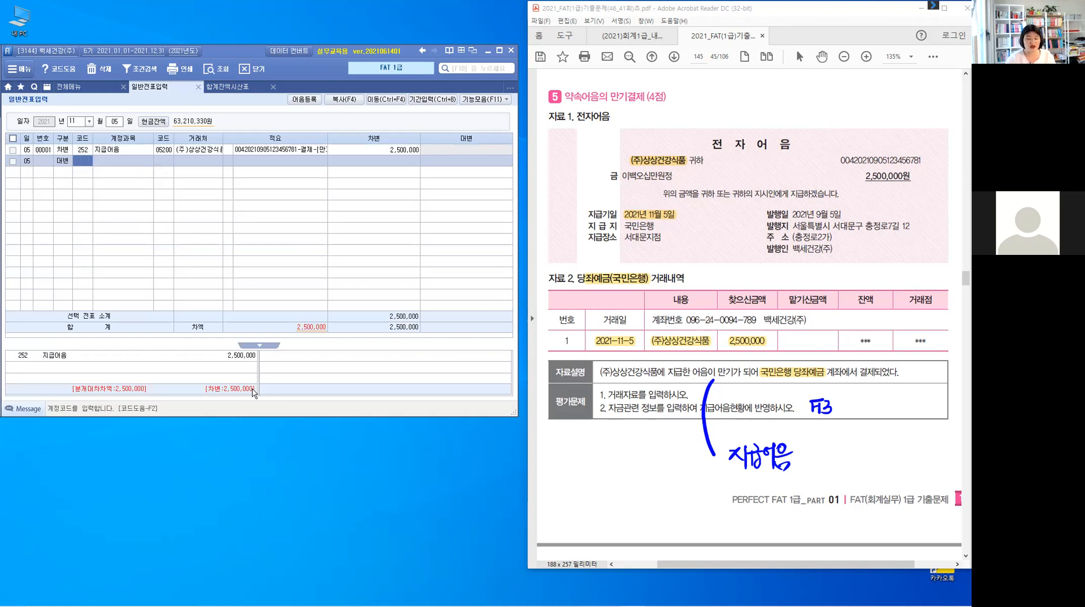
text(102)
key(Return)
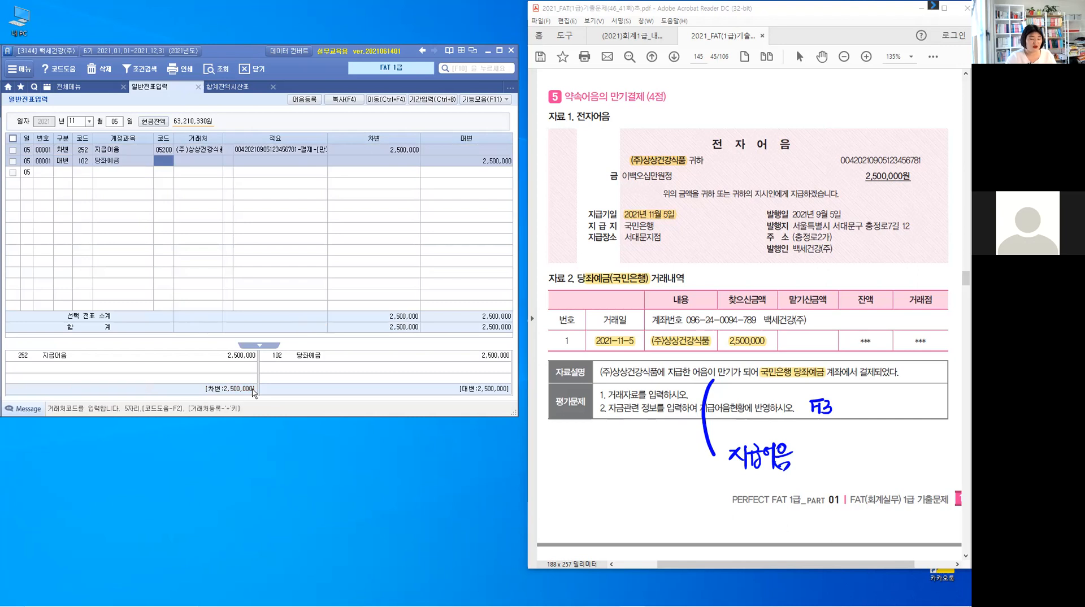
text(국)
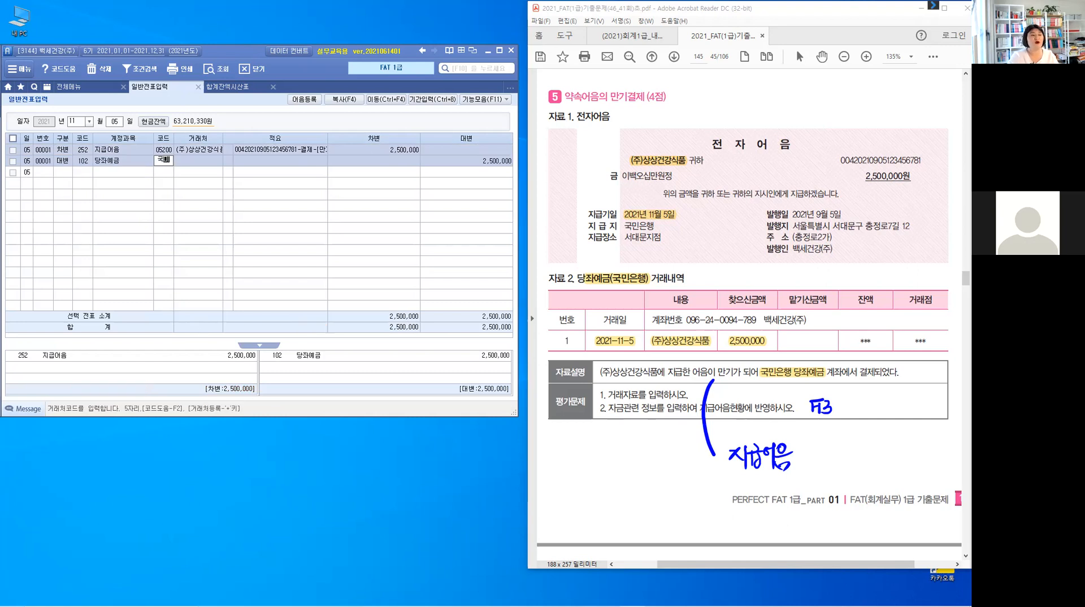
text(민)
key(Return)
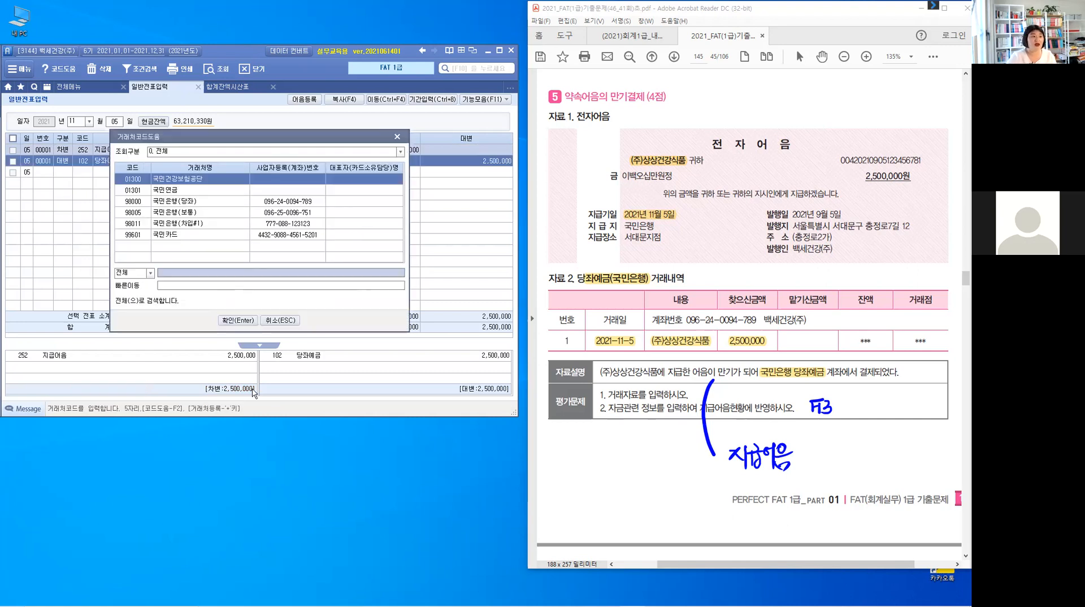
key(Down)
key(Down)
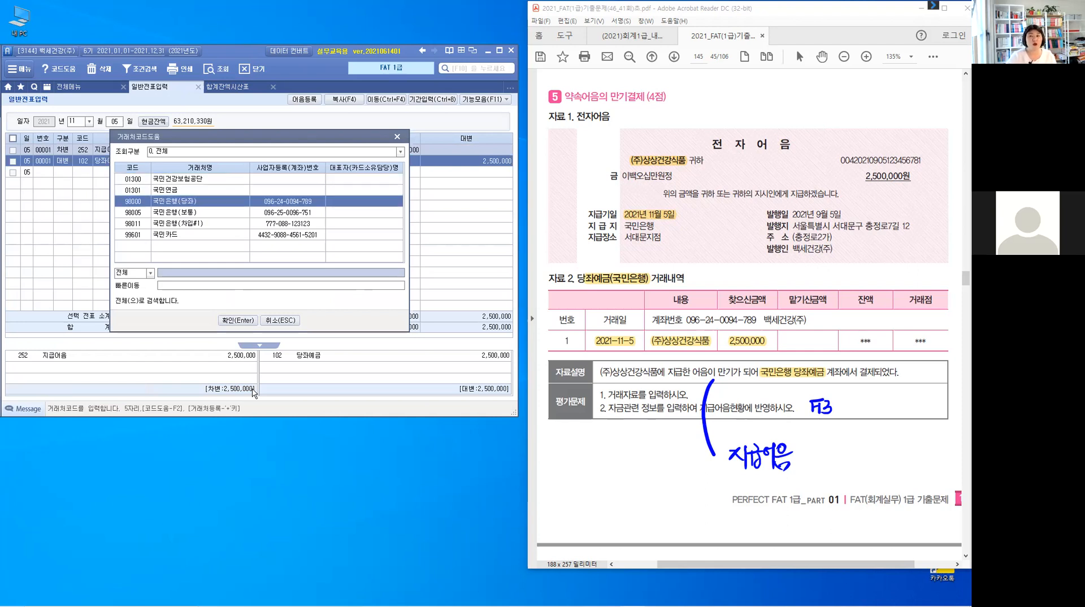
key(Return)
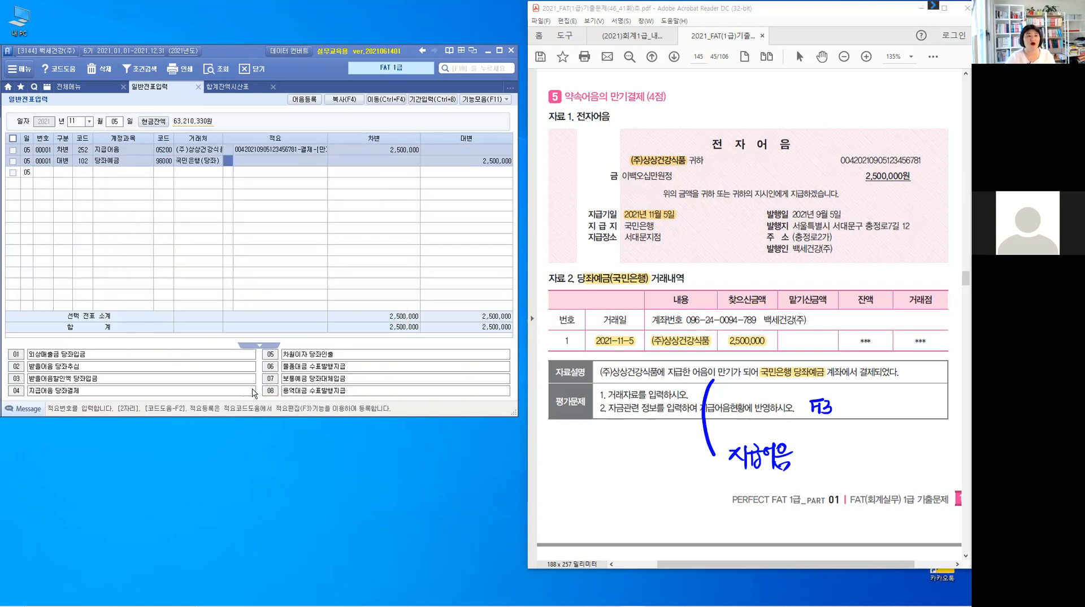
key(Return)
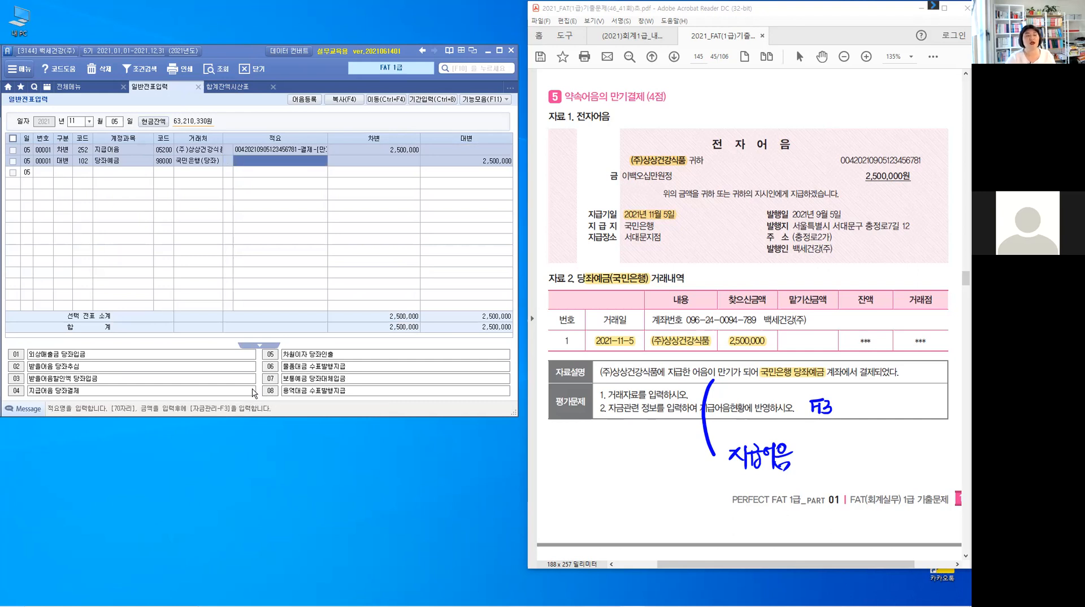
key(Return)
key(Return)
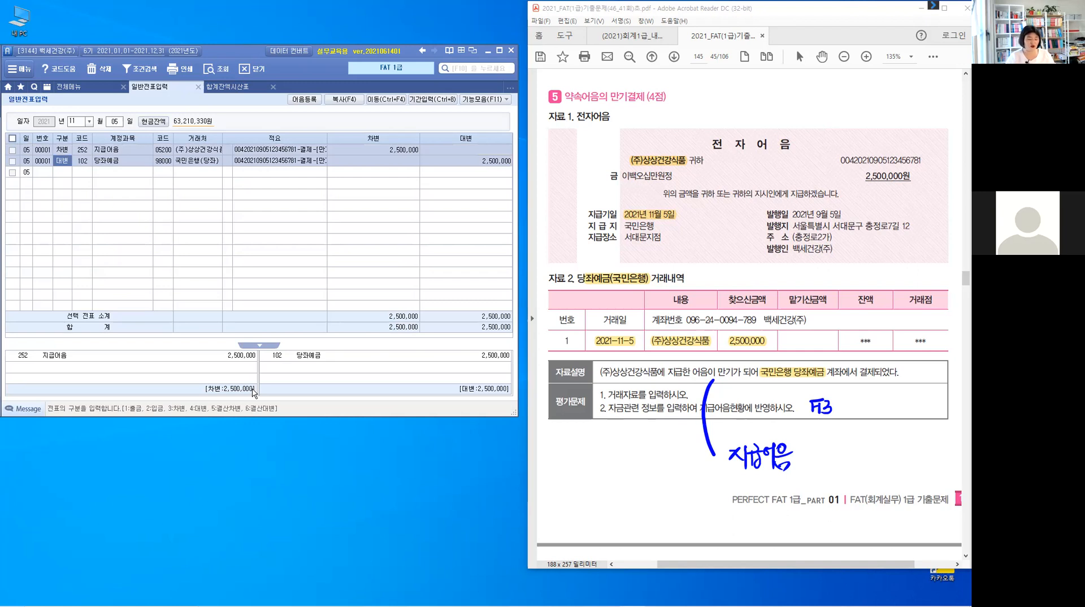
- Scroll to problem 6 and highlight 택시비, 여비교통비, 2021-11-10, 14,400 and 국민카드 on the card receipt
key(Escape)
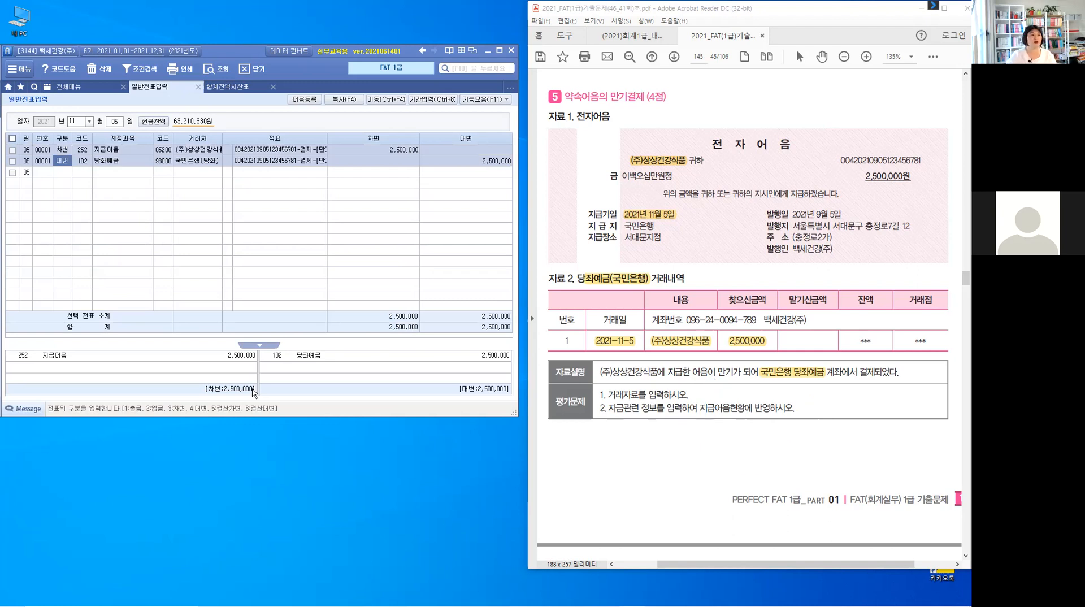
click(714, 457)
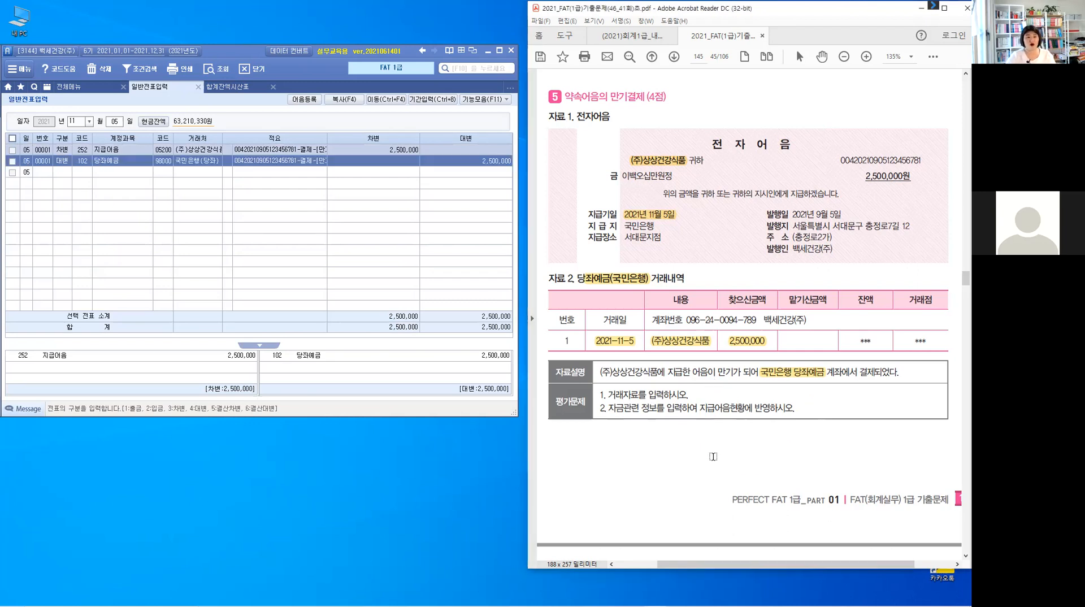
scroll(717, 452, down, 3)
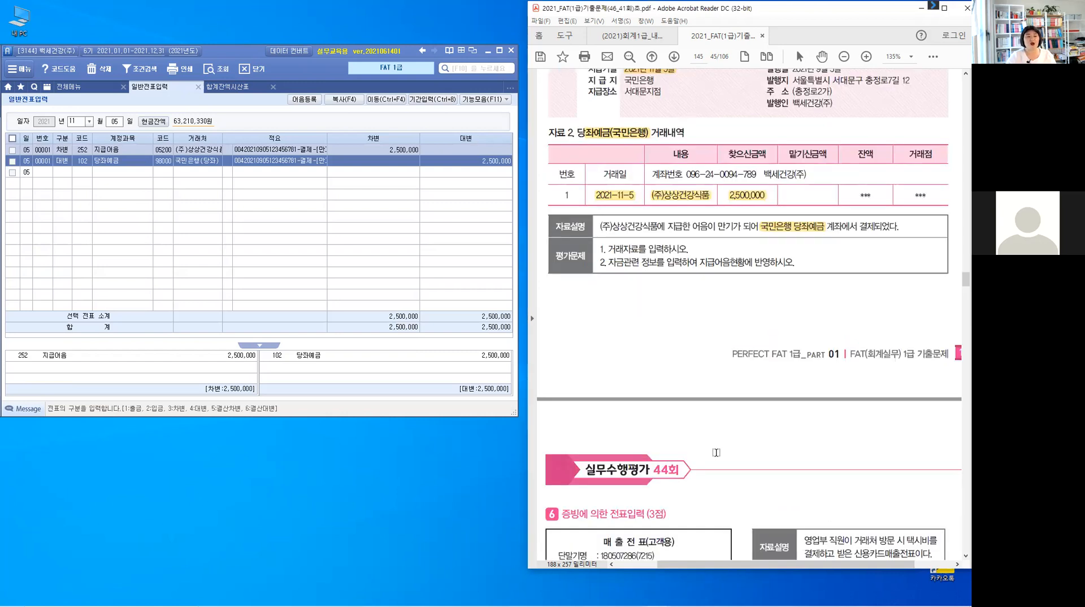
scroll(716, 452, down, 4)
scroll(758, 448, down, 1)
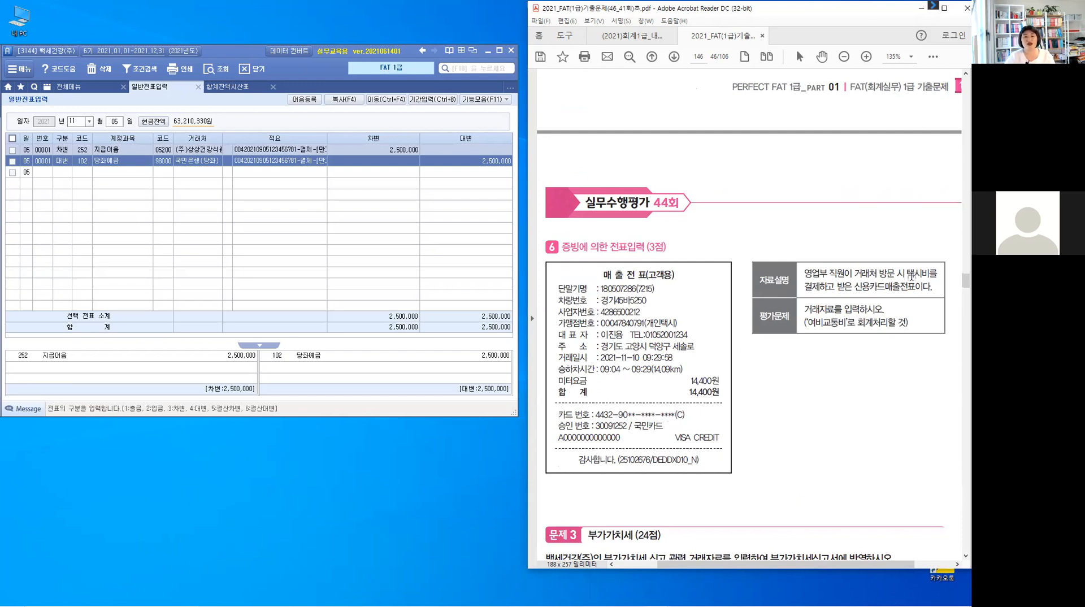
drag(907, 274, 930, 273)
drag(809, 323, 849, 323)
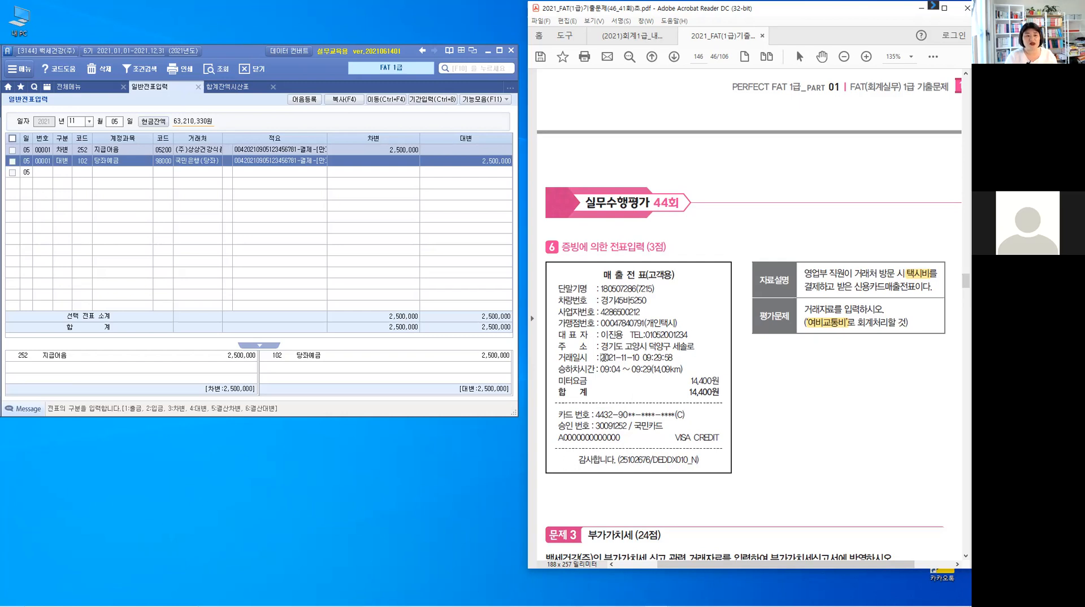
drag(603, 357, 640, 357)
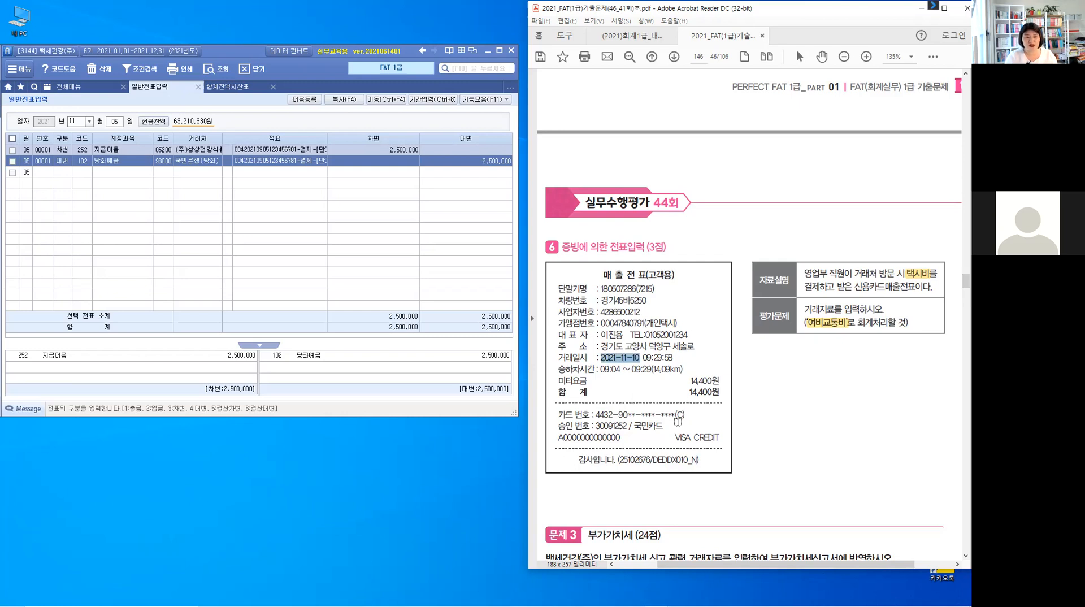
click(756, 525)
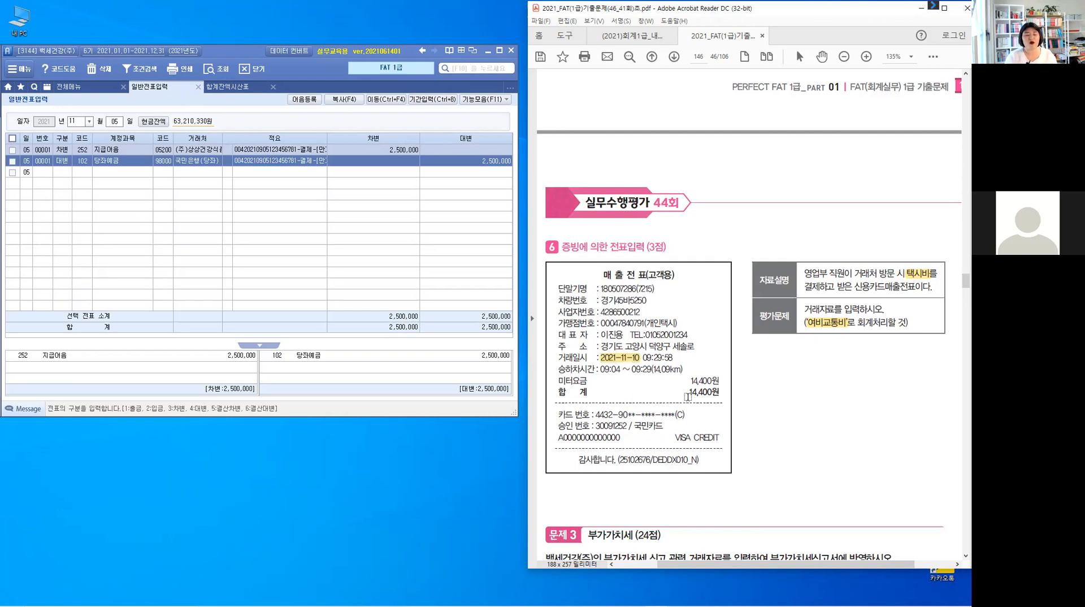
drag(688, 394, 719, 396)
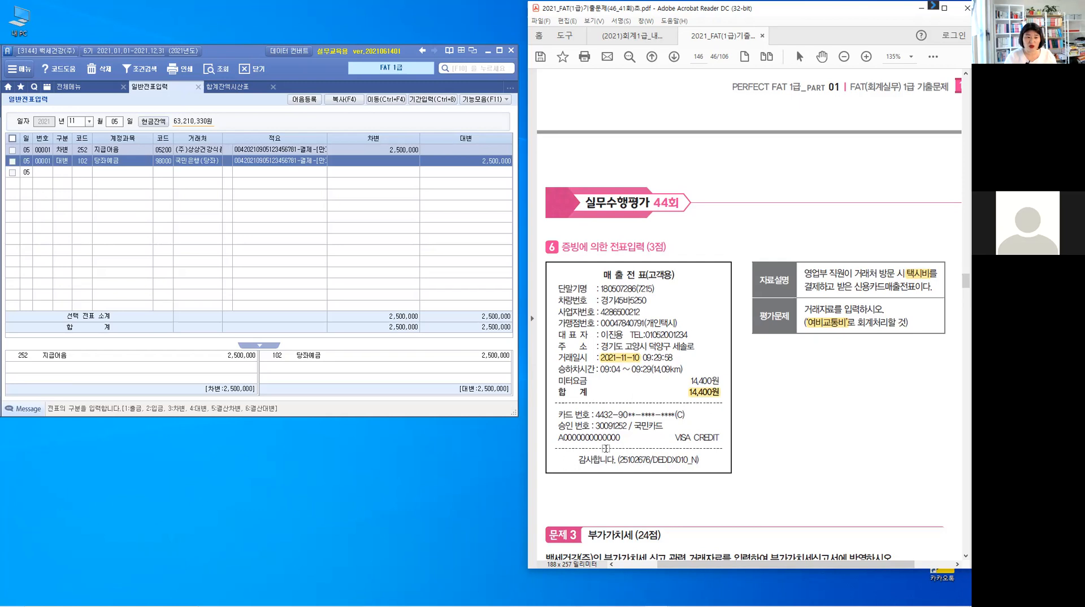
drag(634, 428, 673, 430)
click(654, 432)
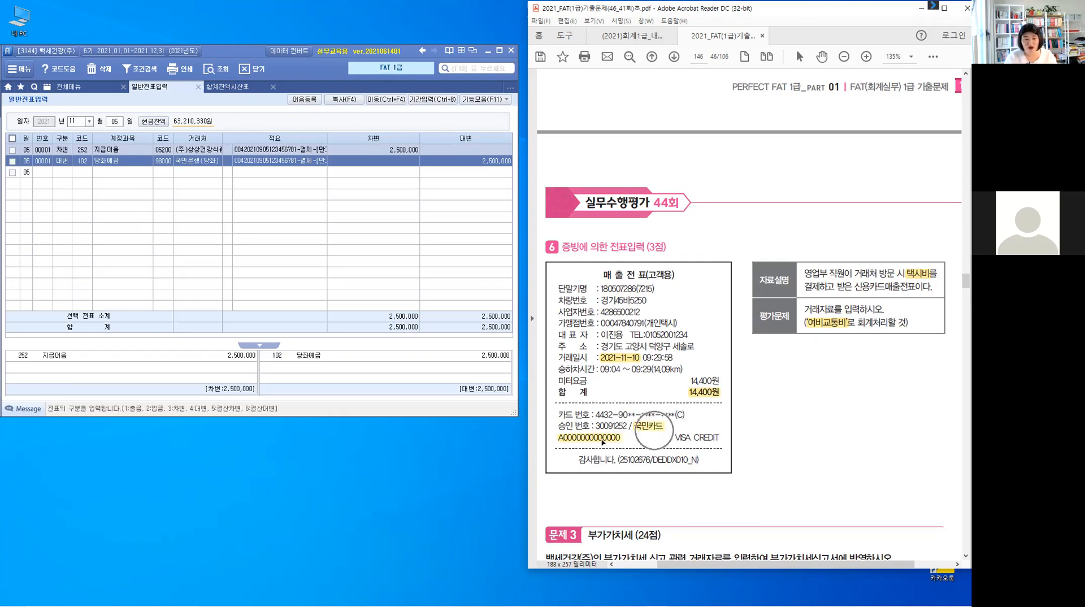
click(658, 411)
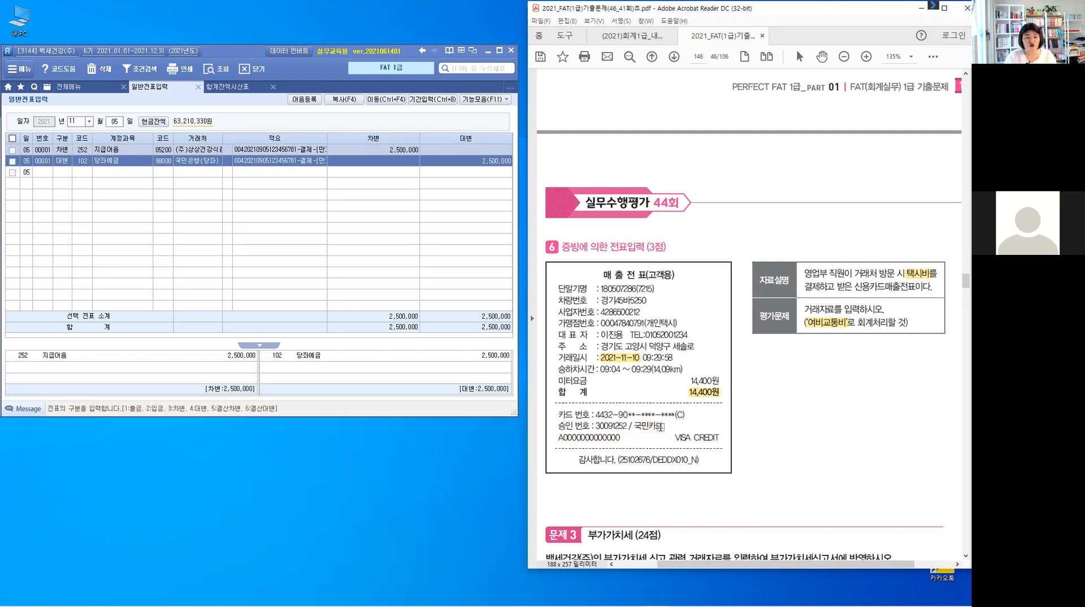
drag(634, 427, 664, 427)
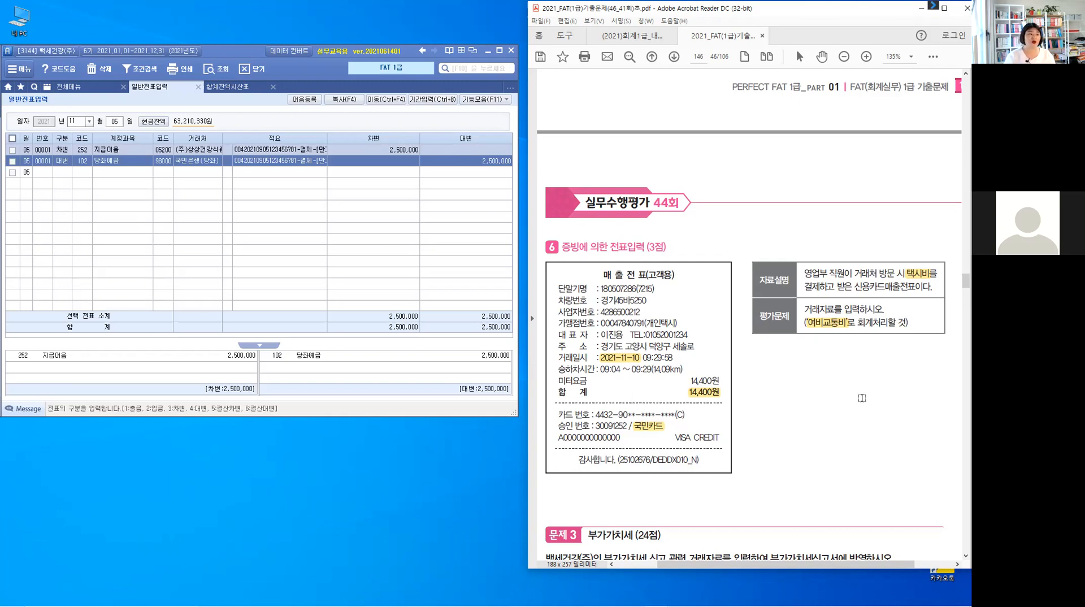
- Start a 10 November entry with a debit line of 14,400 to account 812 여비교통비
click(115, 126)
text(10)
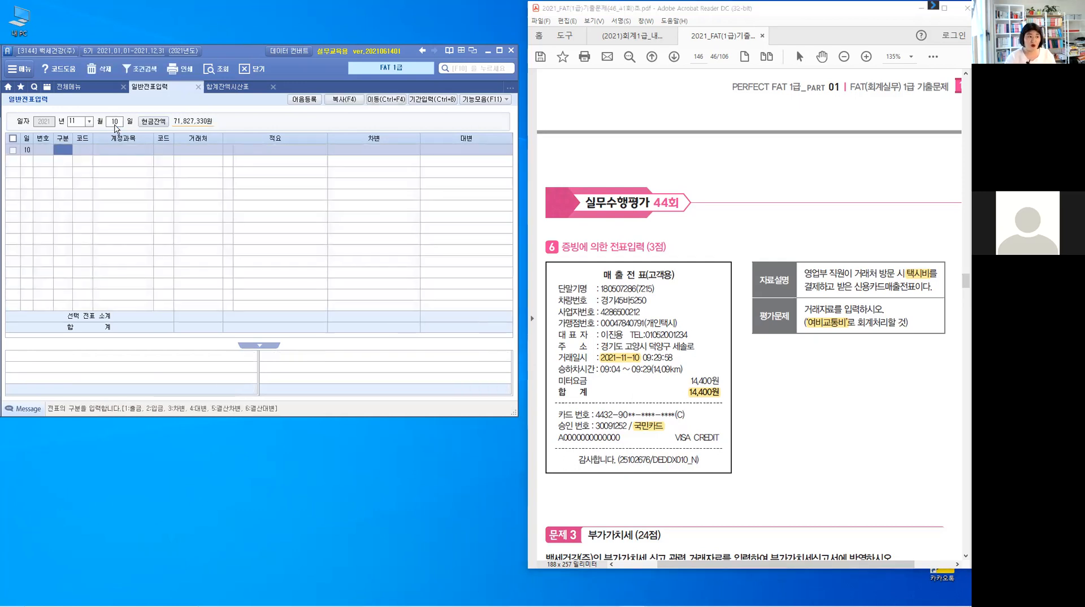
text(3)
key(Return)
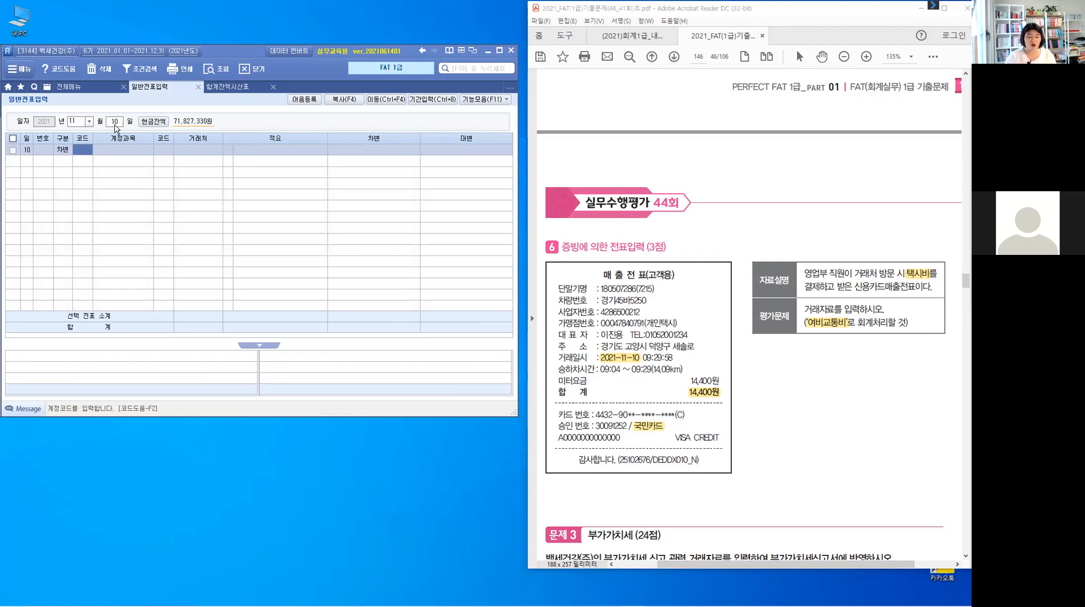
text(812)
key(Return)
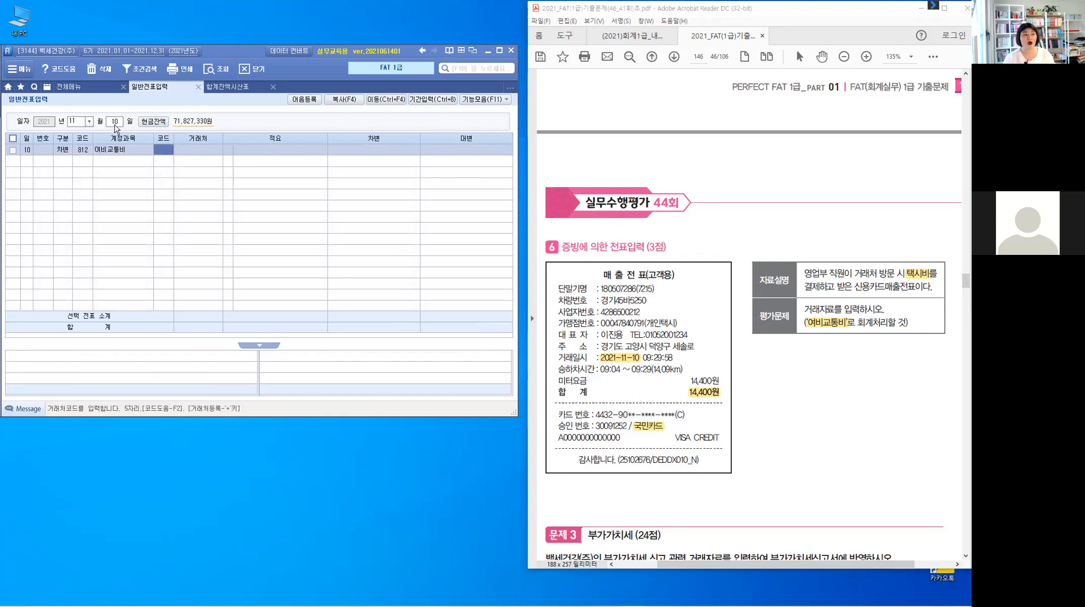
key(Return)
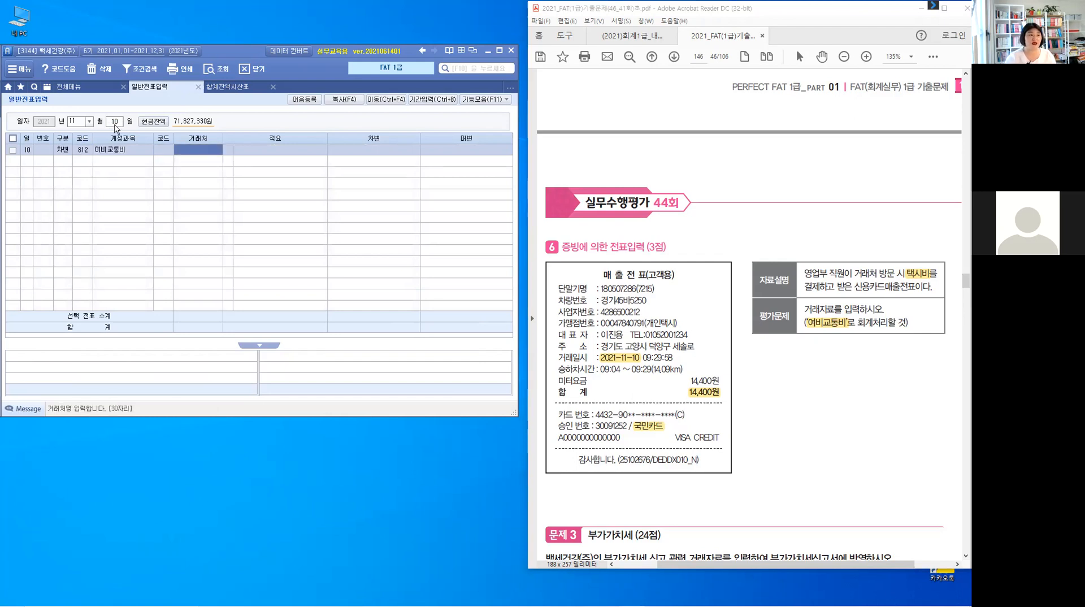
key(Return)
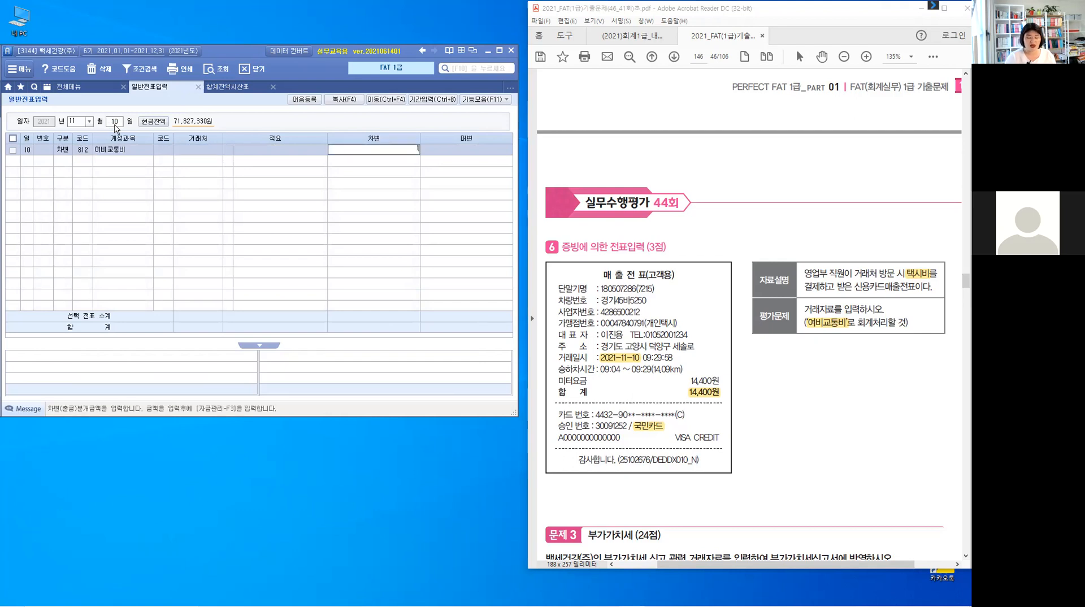
text(14,400)
key(Return)
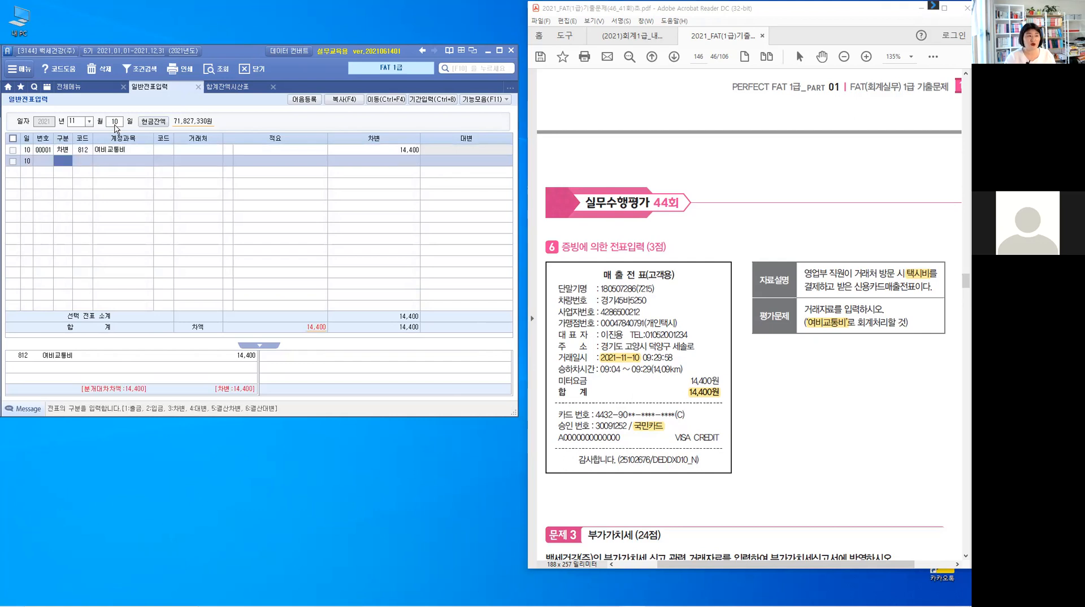
- Add a credit line to account 253 미지급금 for the 14,400 taxi fare
text(4)
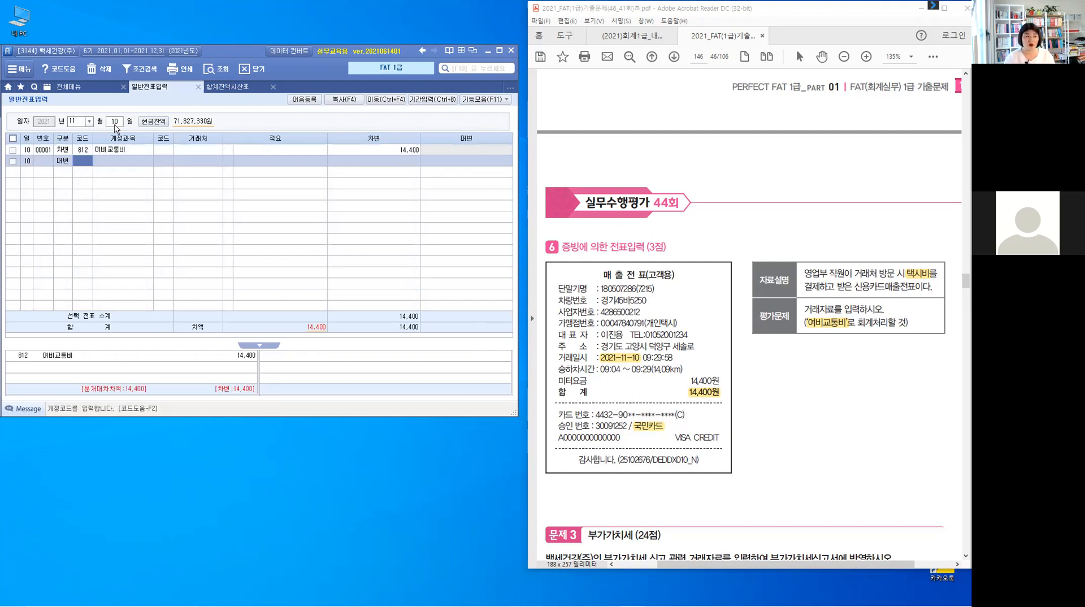
text(2)
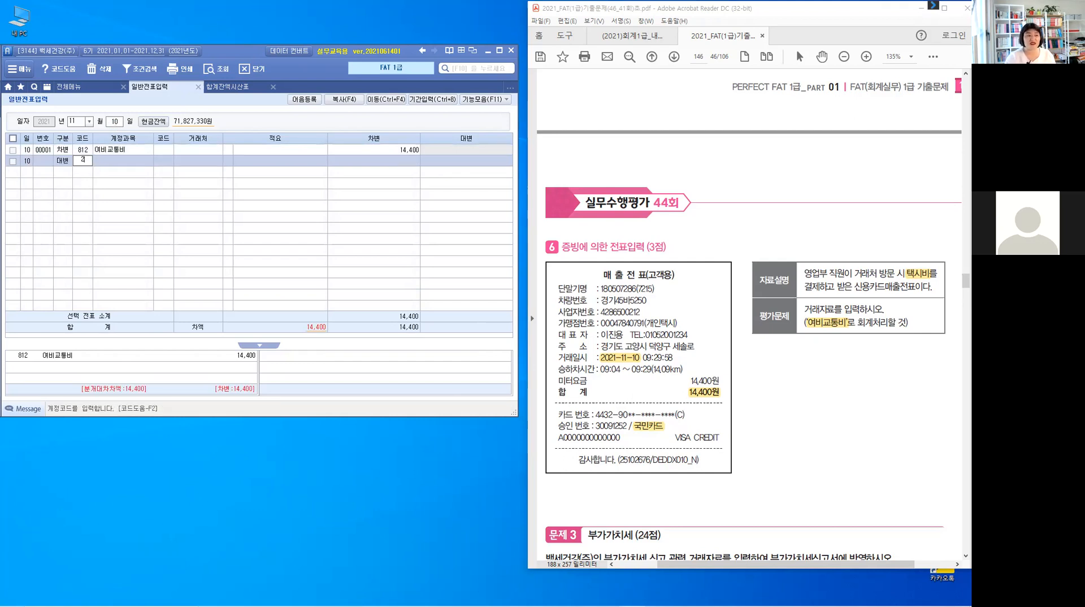
text(53)
key(Return)
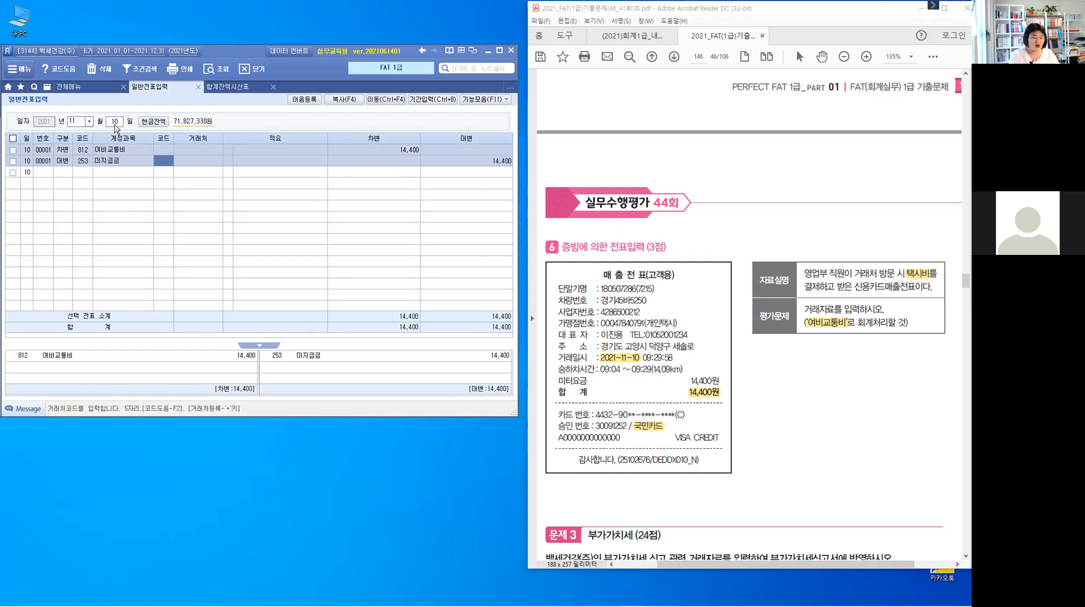
- Assign customer 99601 국민카드 to the 미지급금 credit line using the customer lookup, and complete the entry
text(국민)
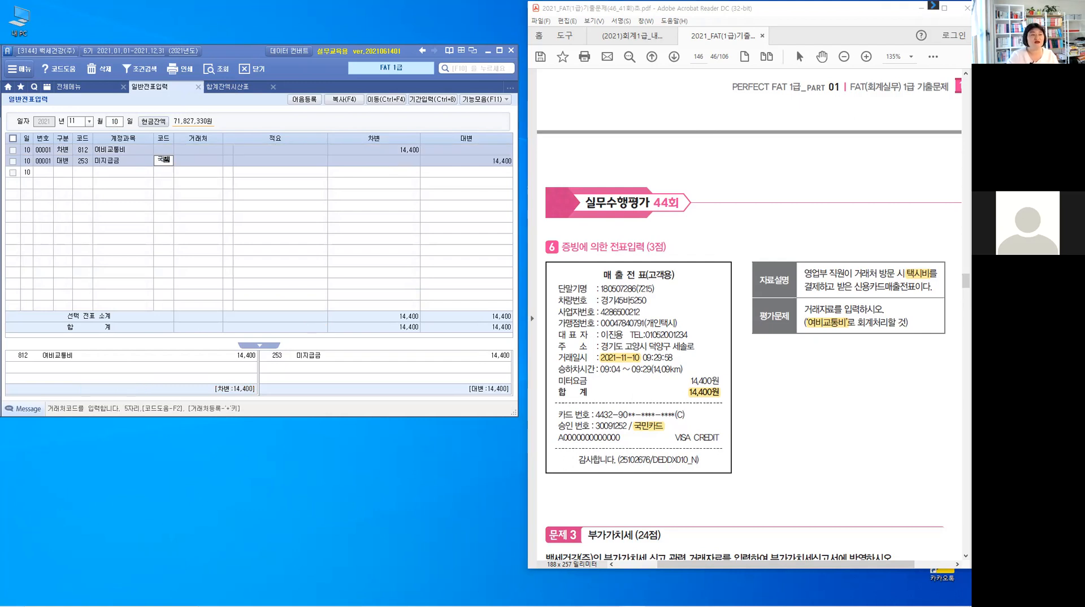
key(Return)
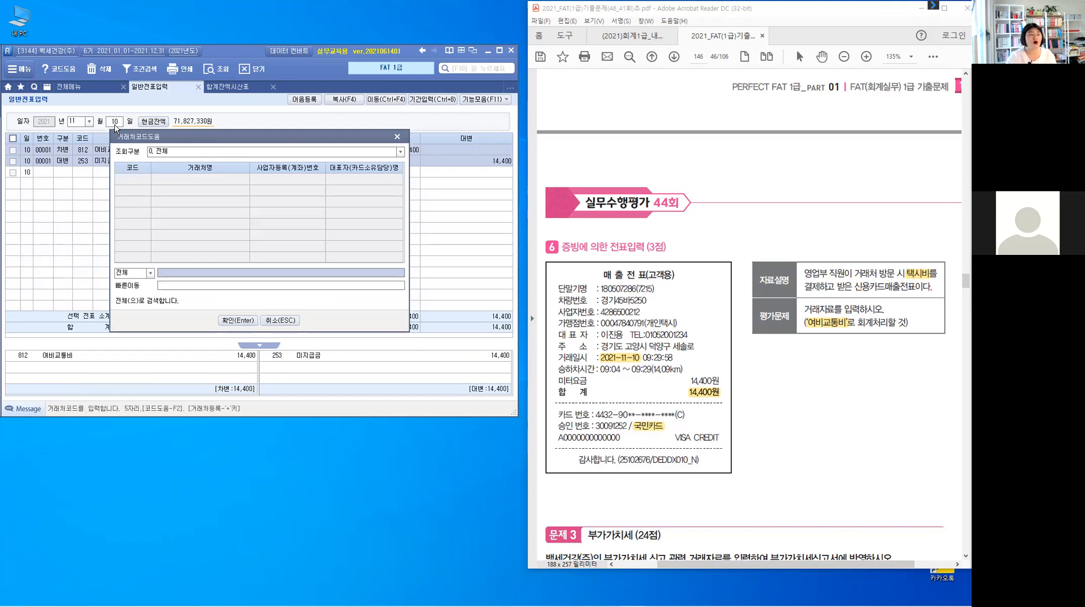
key(Down)
key(Down)
key(Down)
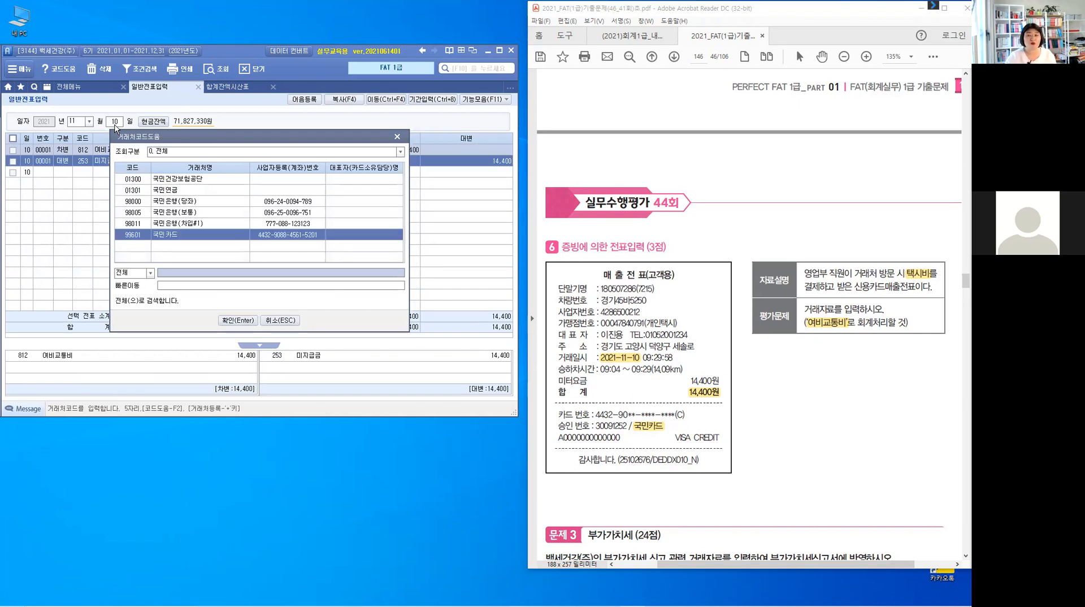
key(Return)
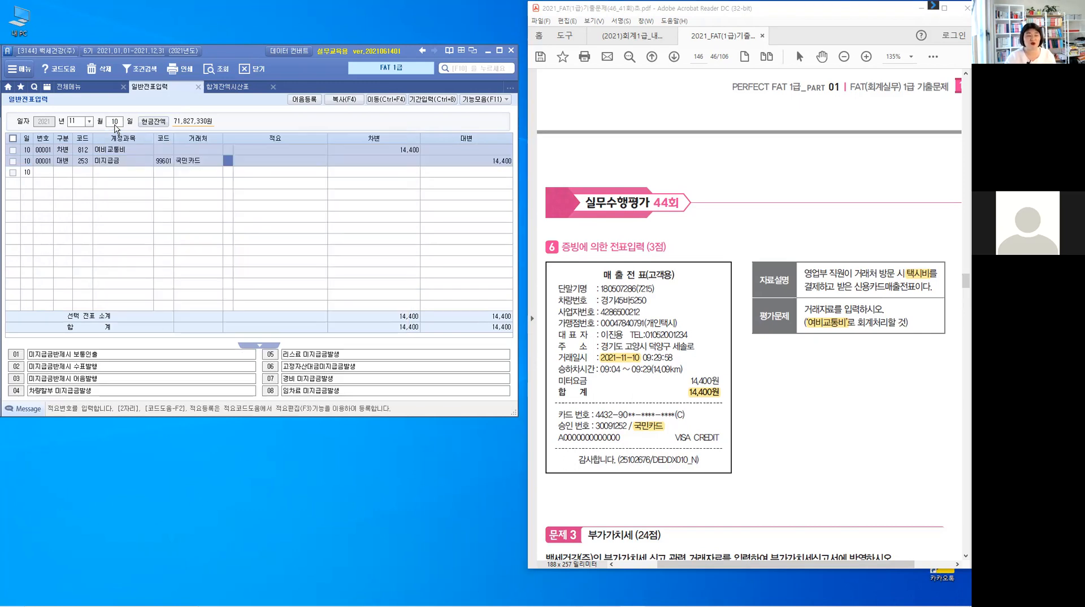
key(Return)
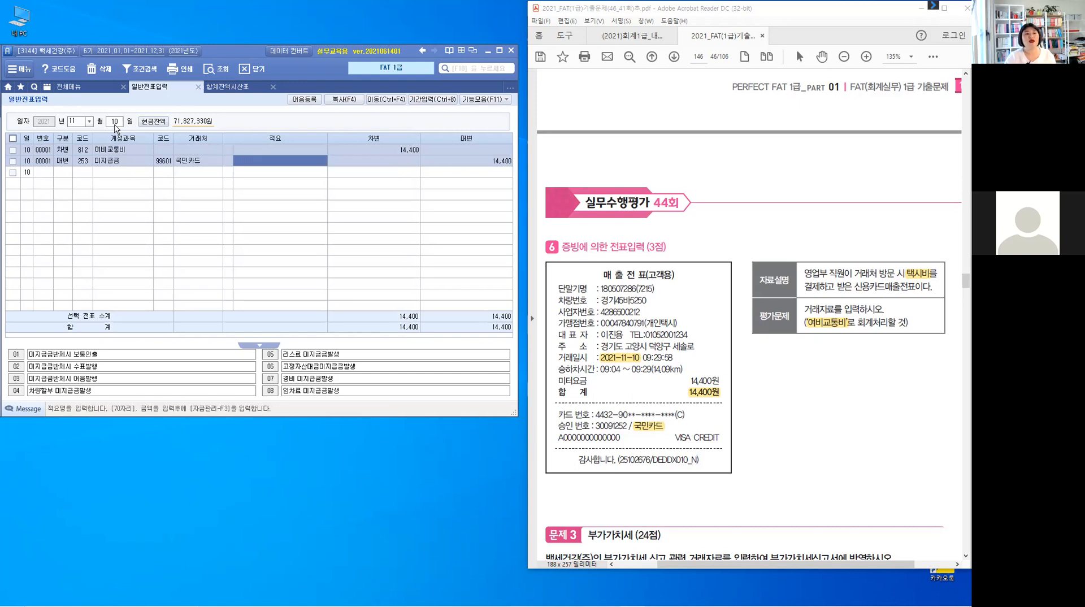
key(Return)
key(Return)
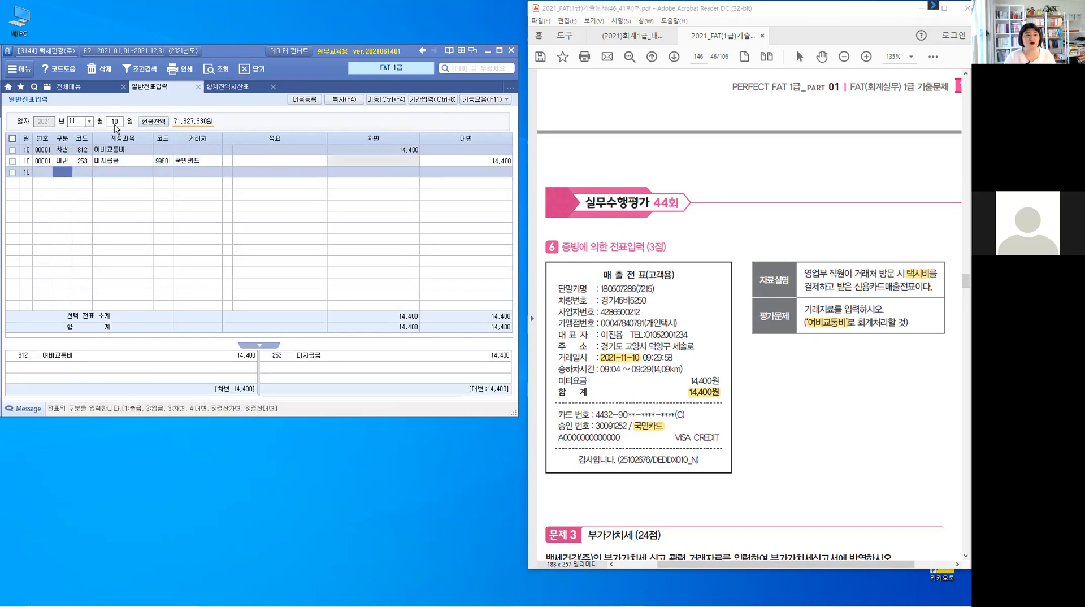
key(Up)
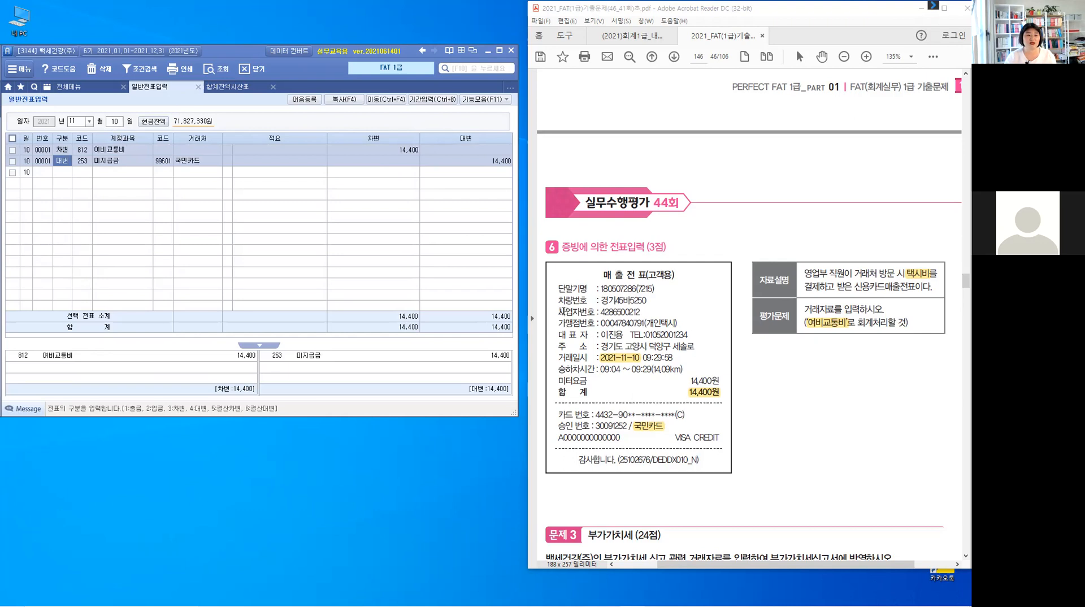
scroll(805, 434, down, 1)
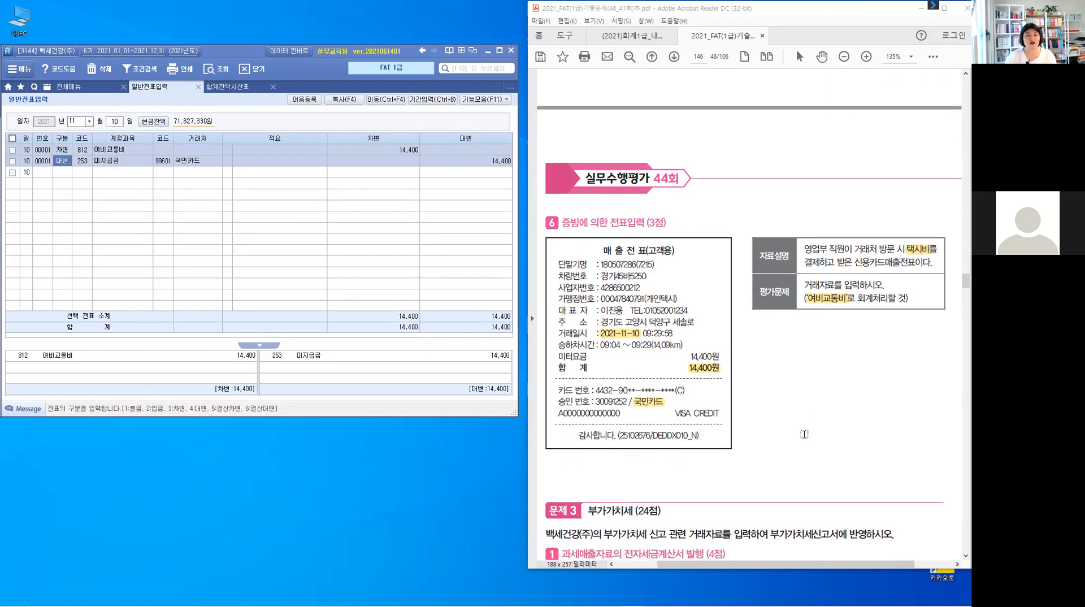